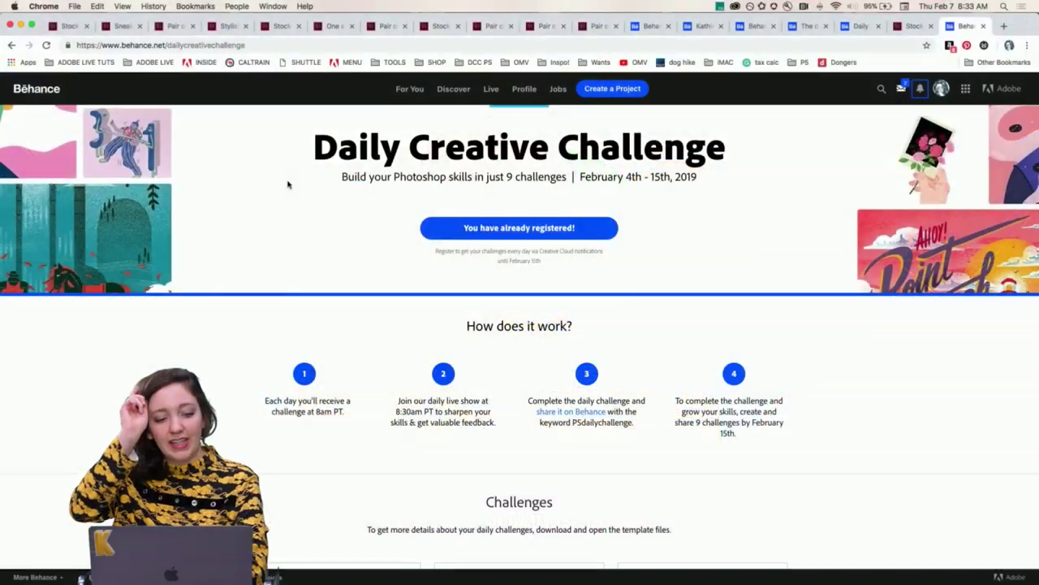
- Scroll past the Blending, Layers and Templates challenge cards to the Slack invitation under Next Steps
scroll(315, 215, down, 5)
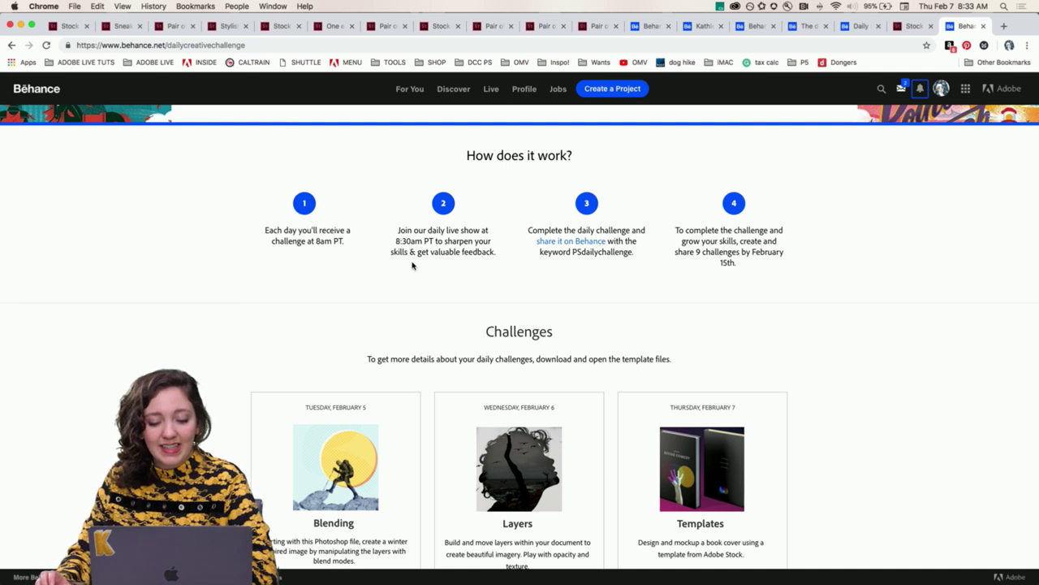
scroll(422, 266, down, 12)
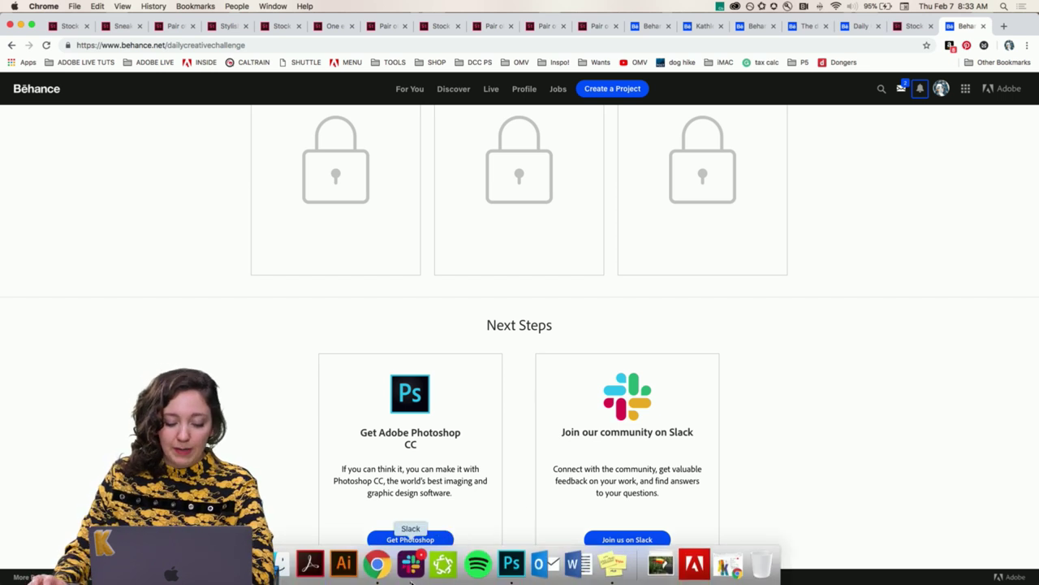
- Post 'hello!' in Slack's #introductions channel
click(411, 565)
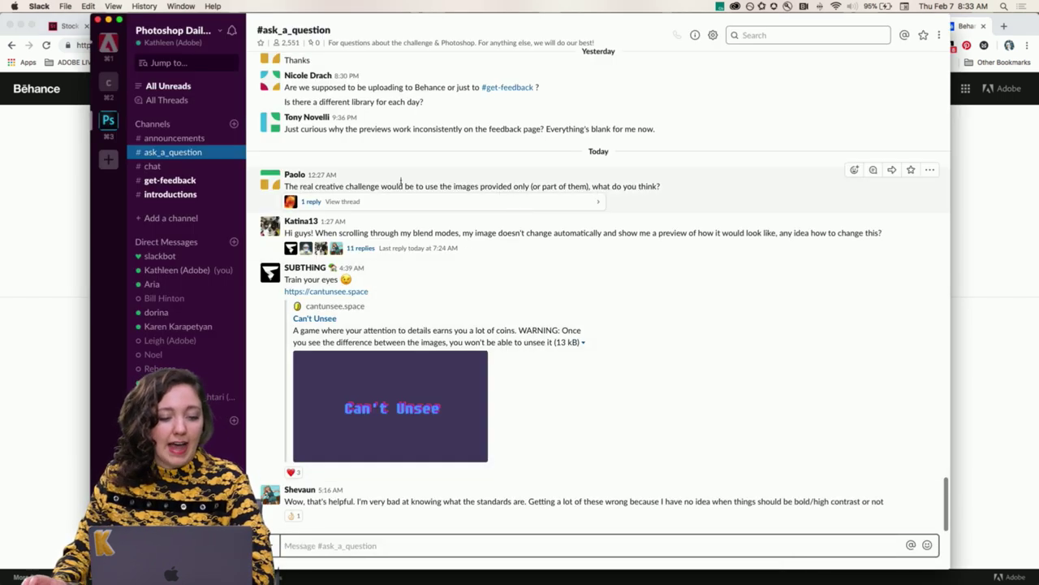
click(186, 195)
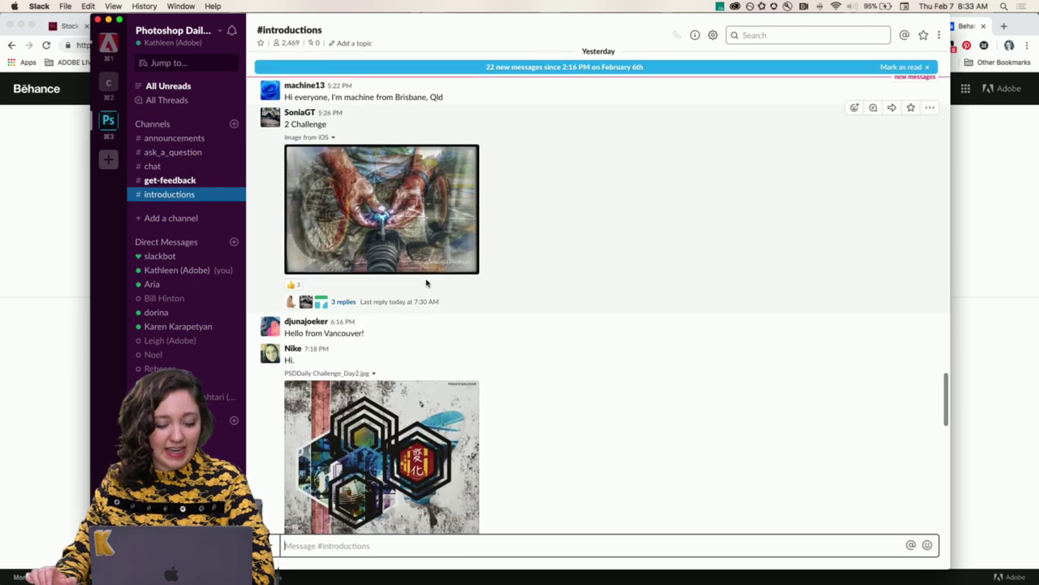
scroll(425, 279, down, 10)
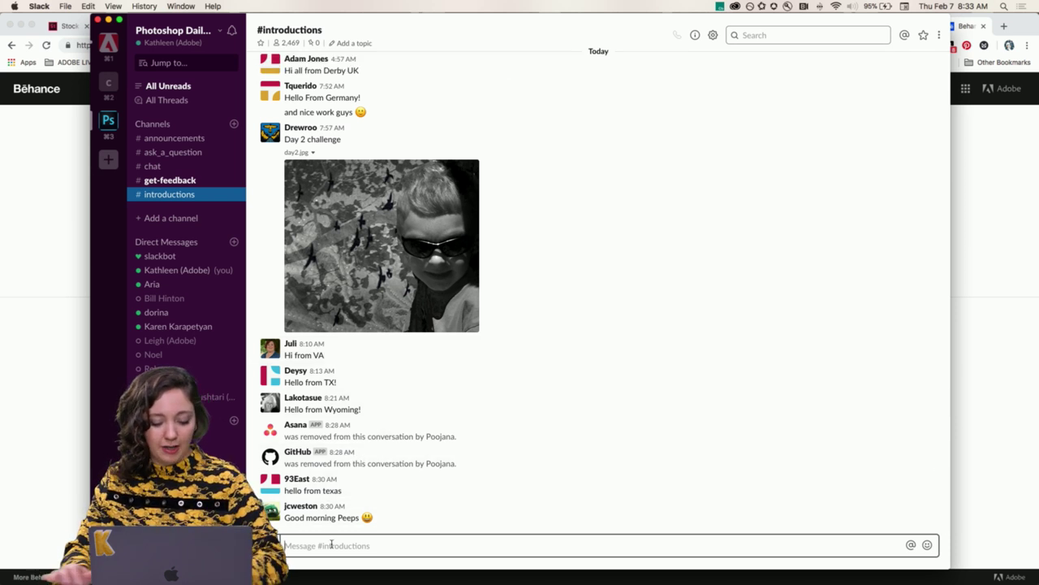
text(hello!)
key(Return)
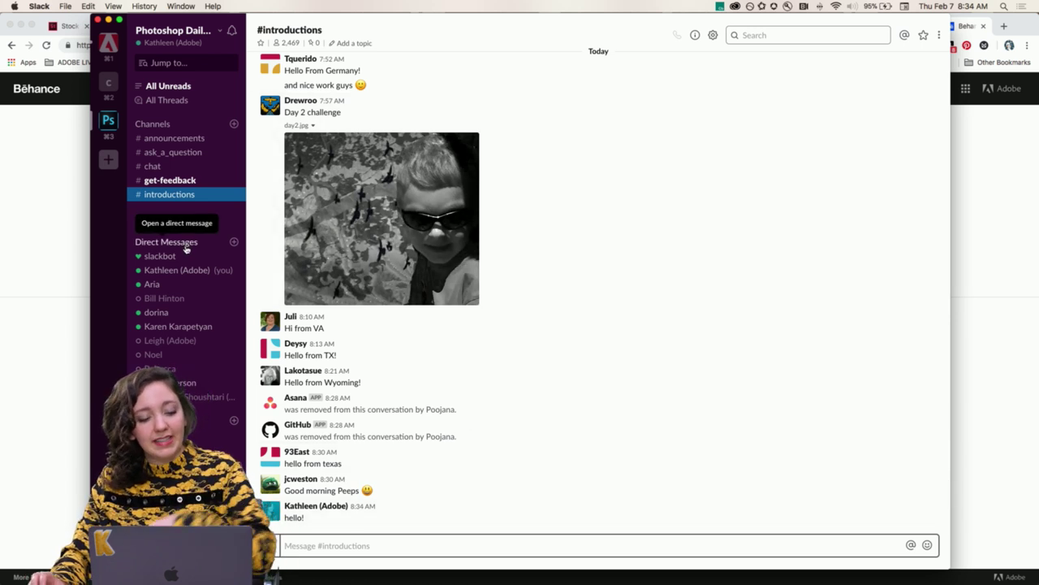
- Browse the posts in #get-feedback and #announcements, including the Day 1 Blending challenge
click(170, 180)
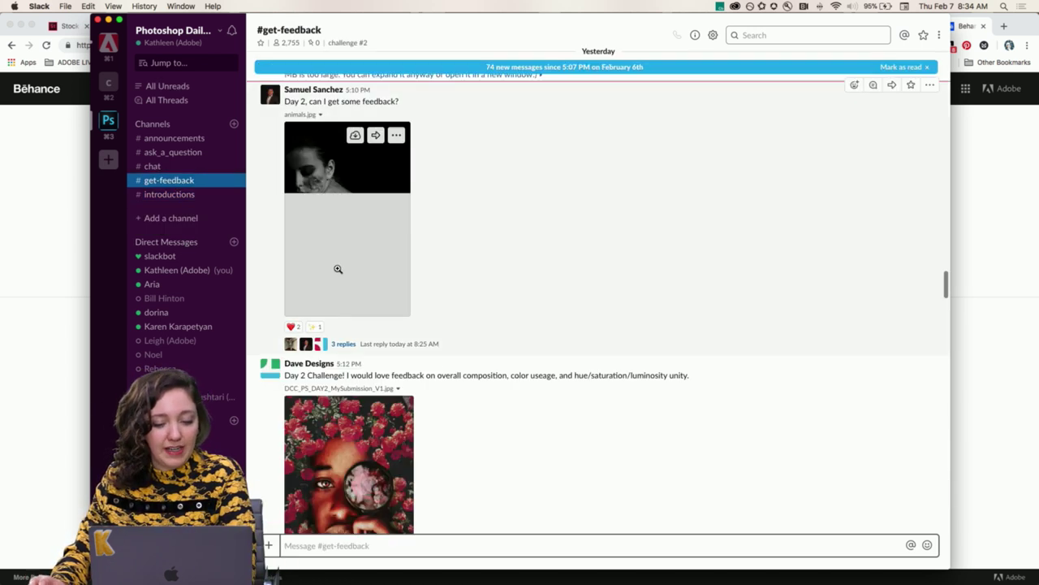
scroll(337, 269, up, 5)
scroll(338, 270, up, 10)
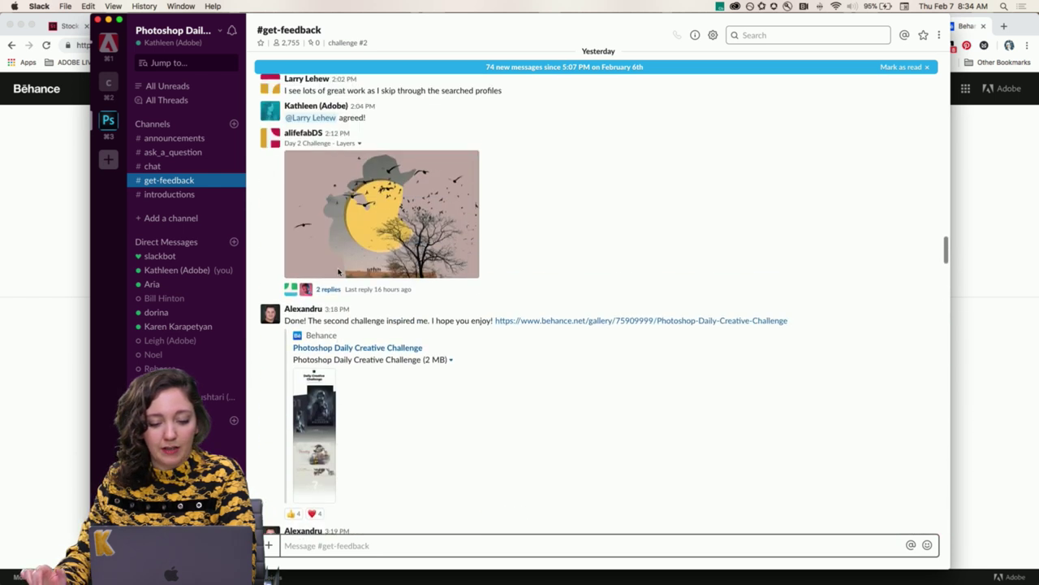
scroll(339, 271, up, 10)
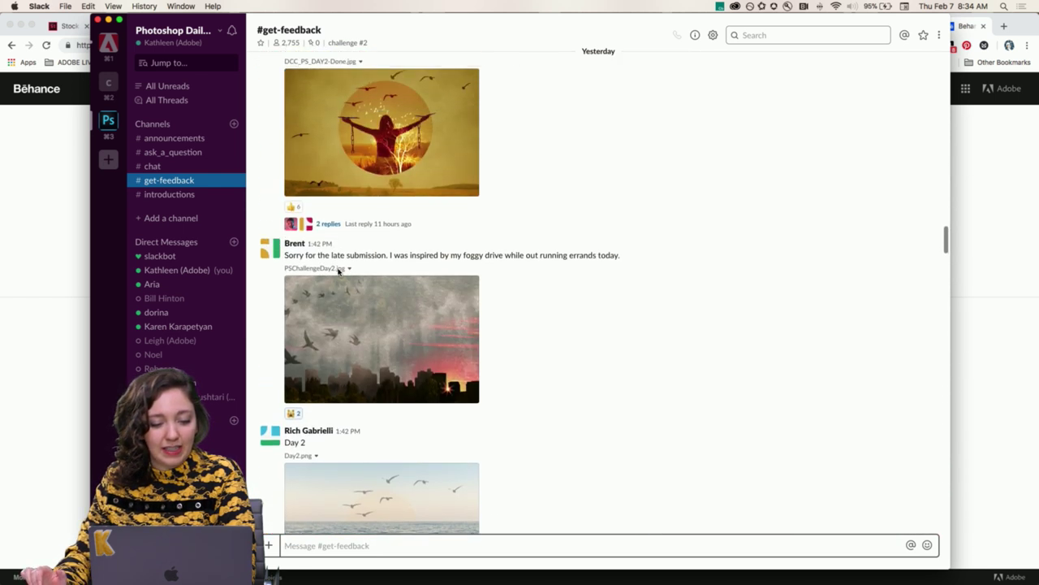
scroll(339, 271, down, 10)
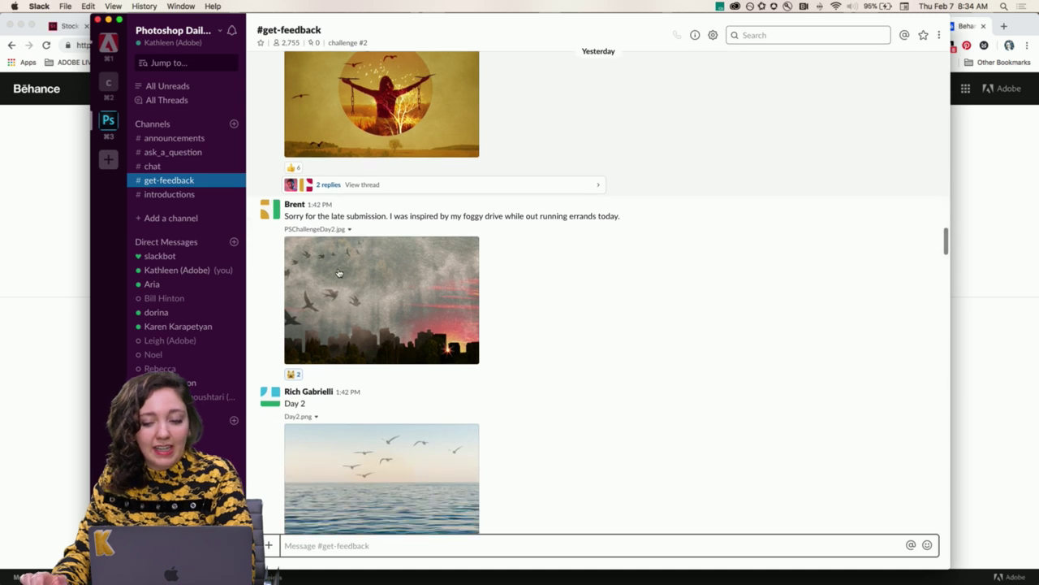
click(172, 138)
scroll(310, 249, up, 8)
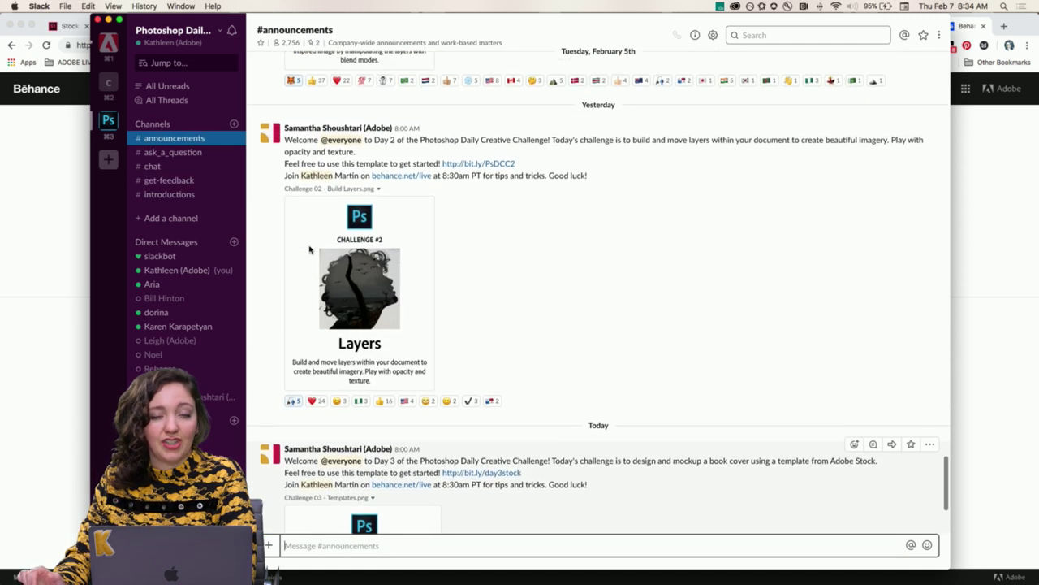
scroll(309, 249, down, 10)
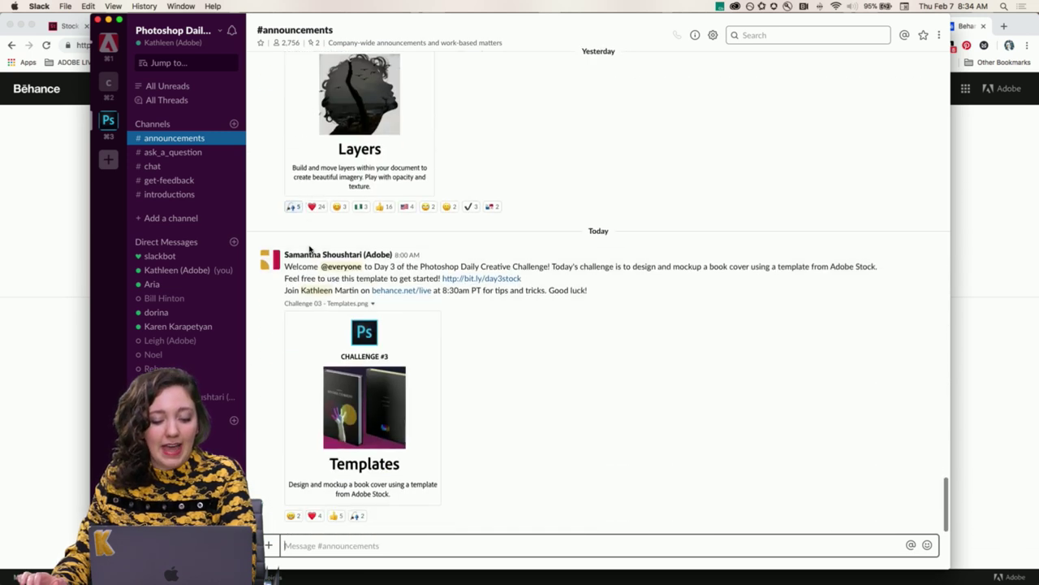
scroll(310, 249, up, 11)
scroll(309, 249, down, 4)
scroll(310, 249, up, 5)
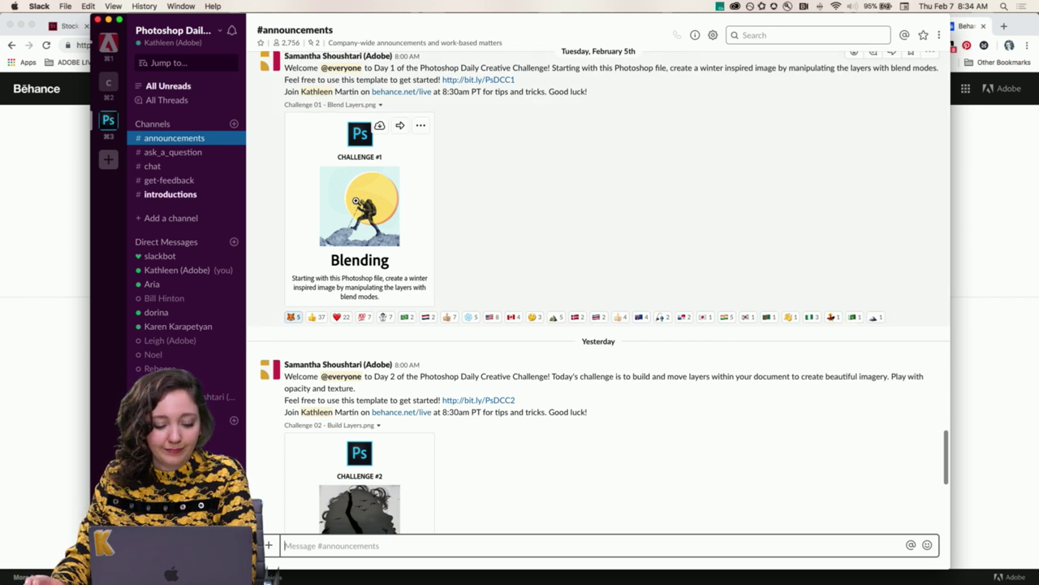
- Return to Behance and go to your own profile from the avatar menu
click(35, 234)
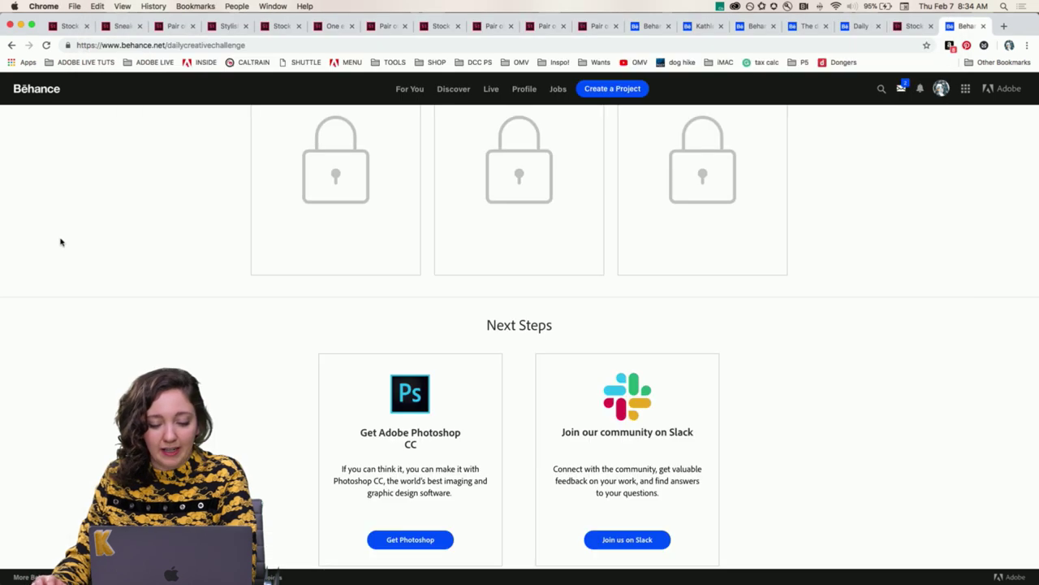
click(941, 89)
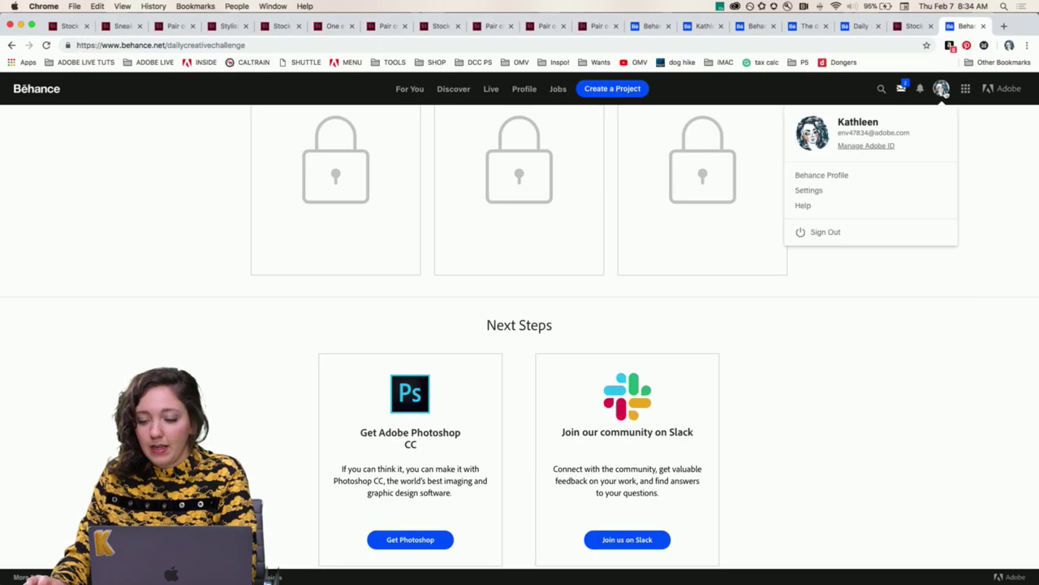
click(831, 176)
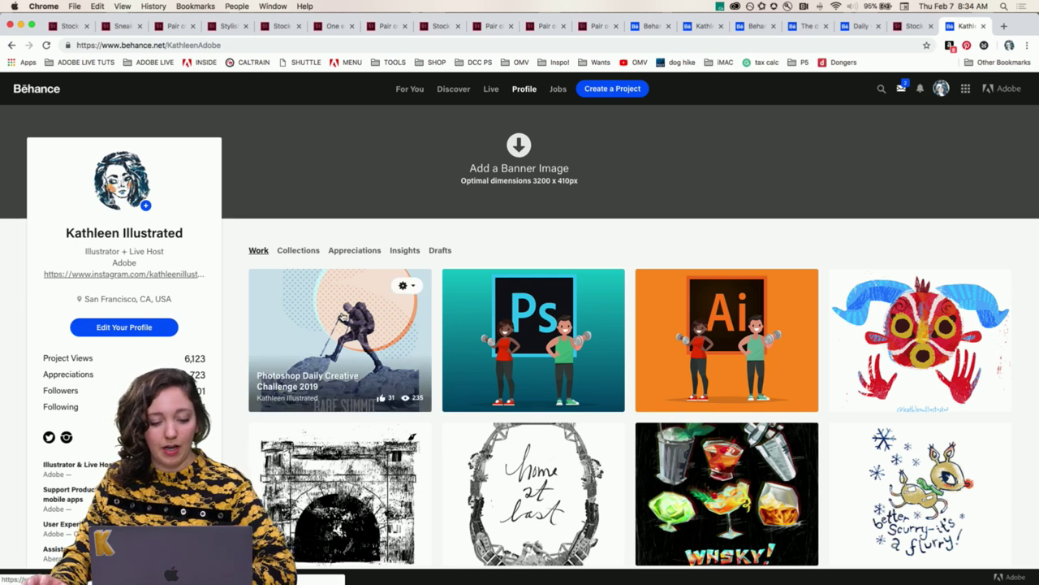
- Scroll through your Photoshop Daily Creative Challenge 2019 project, then switch to the True Puppers project
click(339, 311)
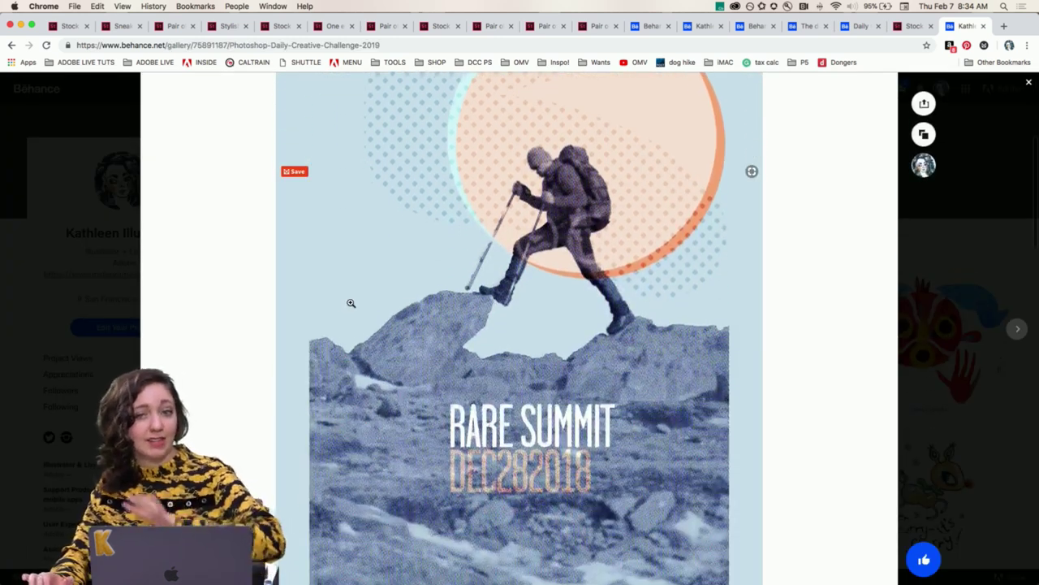
scroll(351, 303, down, 10)
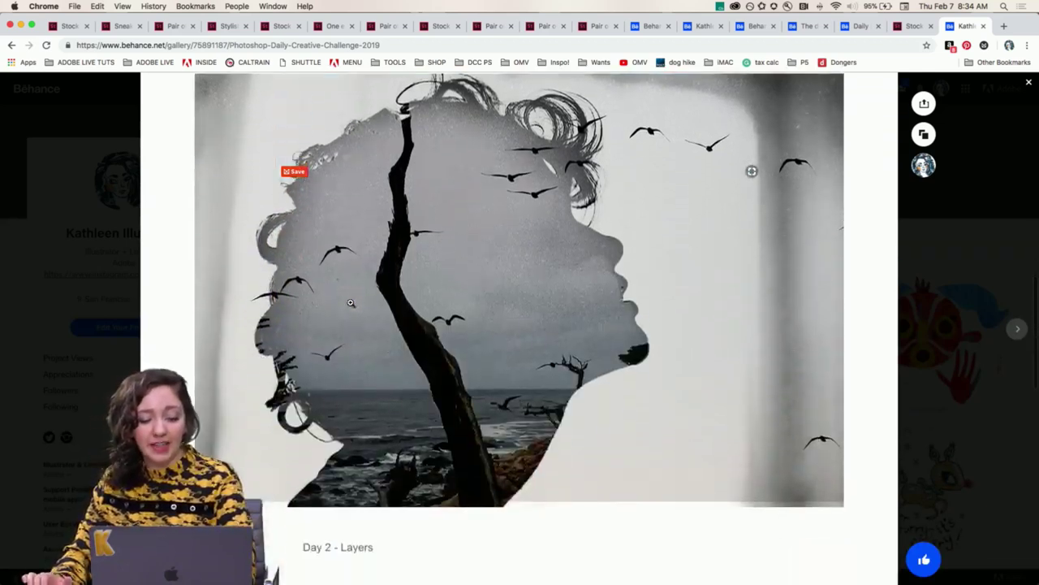
scroll(351, 302, down, 10)
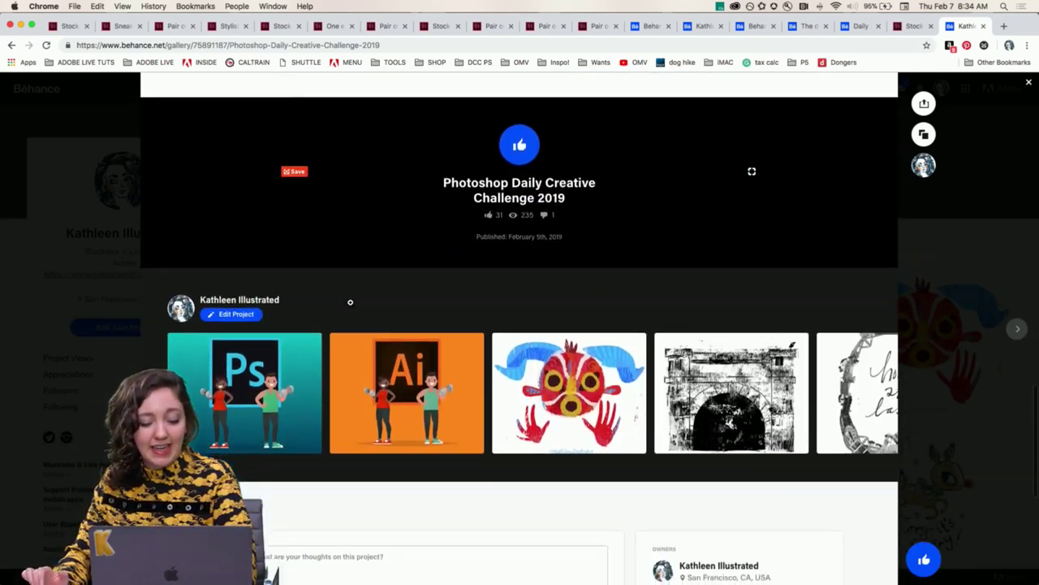
scroll(350, 302, down, 5)
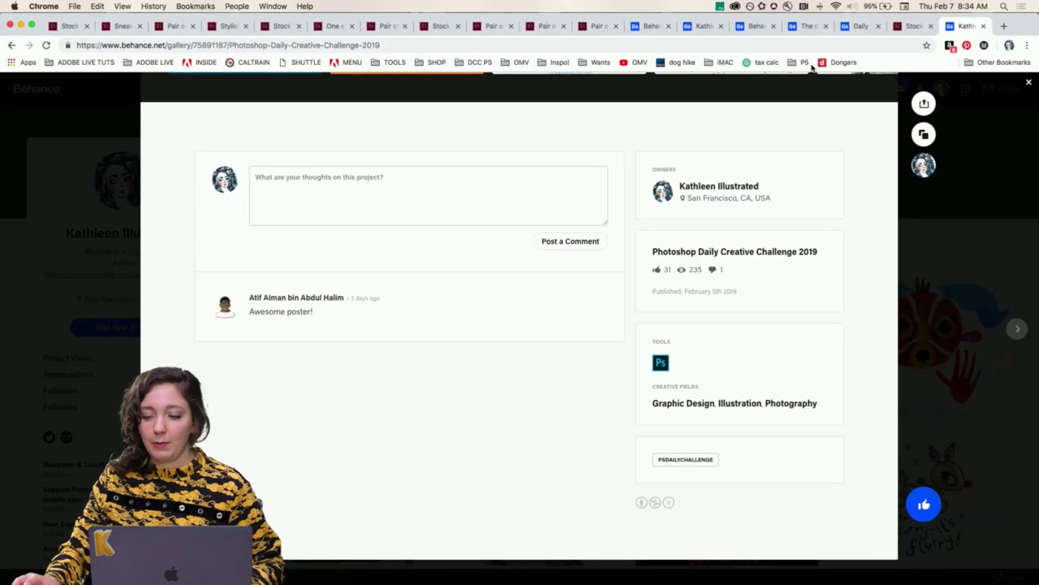
click(859, 31)
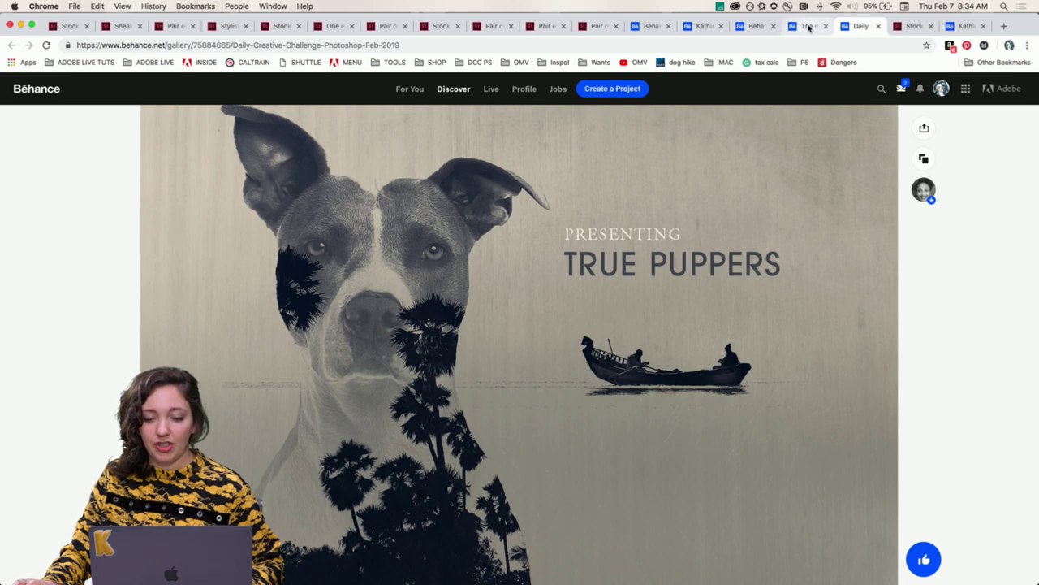
- Scroll through other participants' entries in the psdailychallenge search results and back to the top
click(789, 28)
click(756, 27)
scroll(545, 185, up, 5)
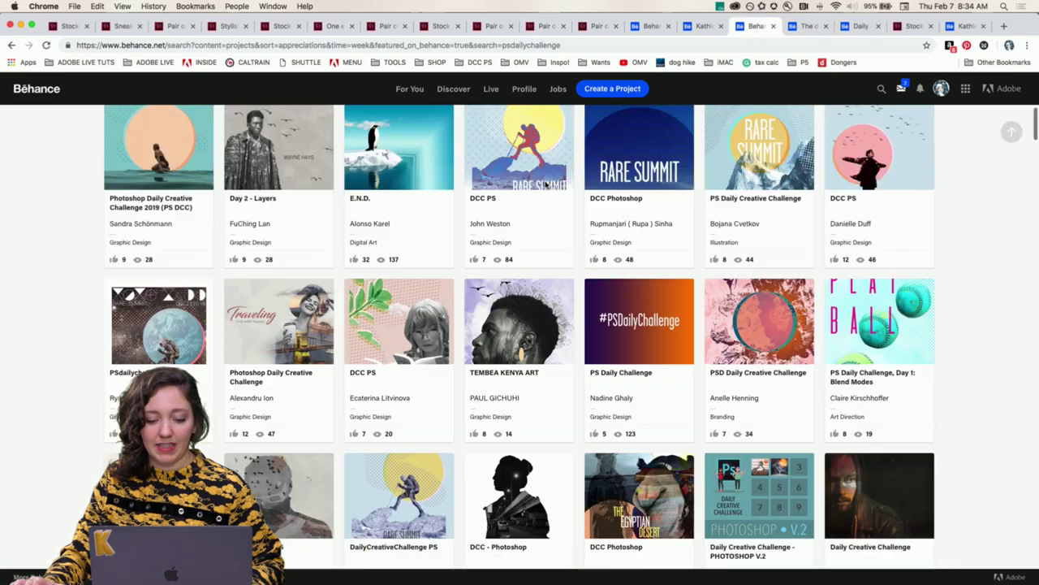
scroll(545, 185, down, 1)
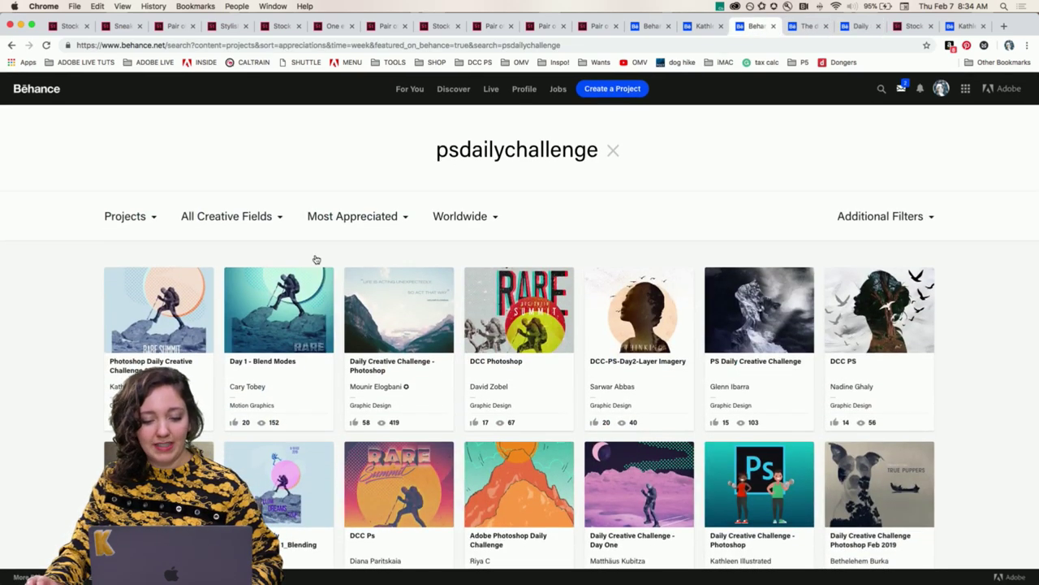
scroll(125, 311, down, 5)
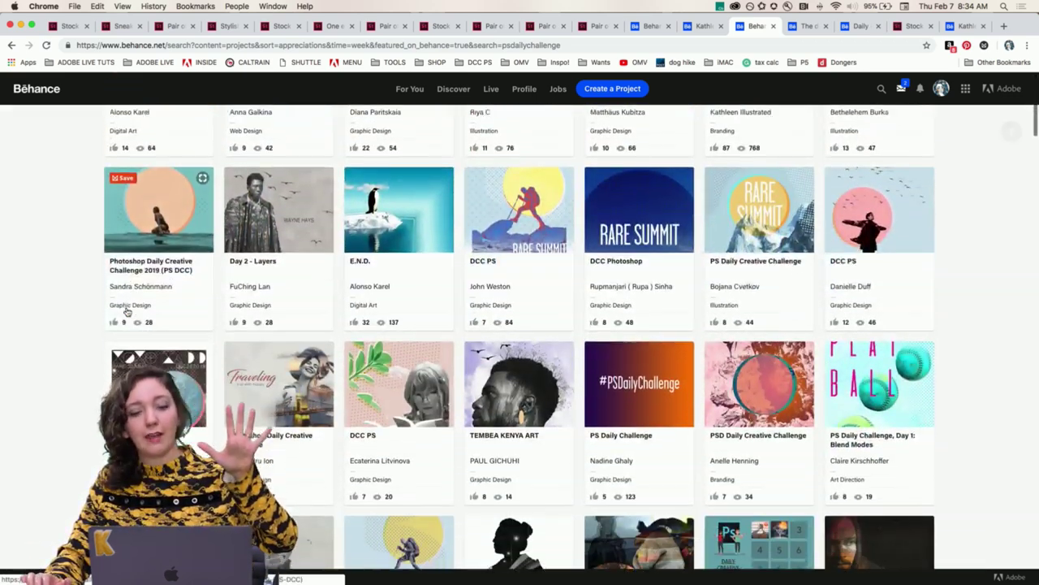
scroll(125, 311, down, 4)
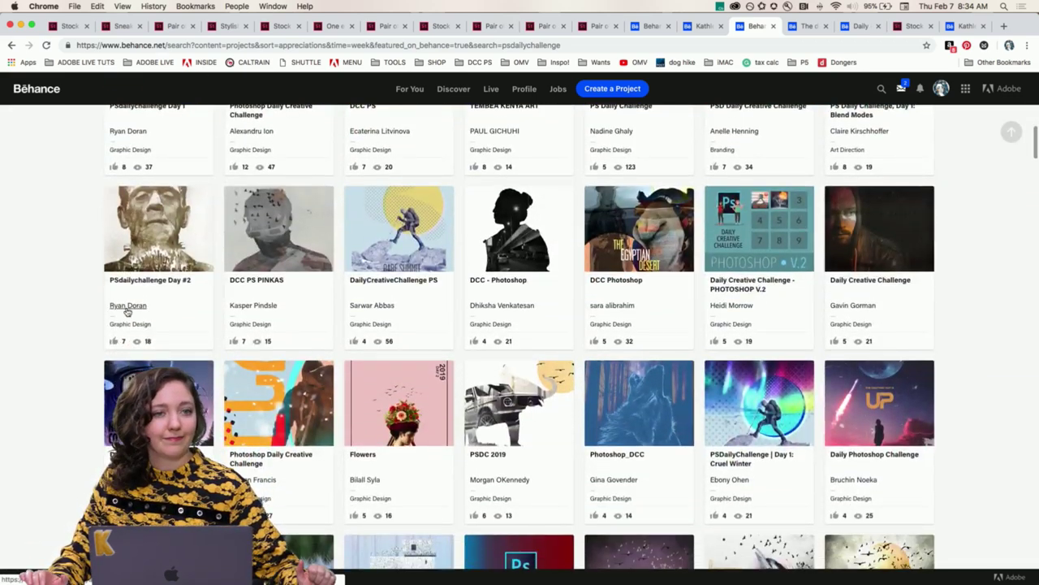
mouse_move(126, 312)
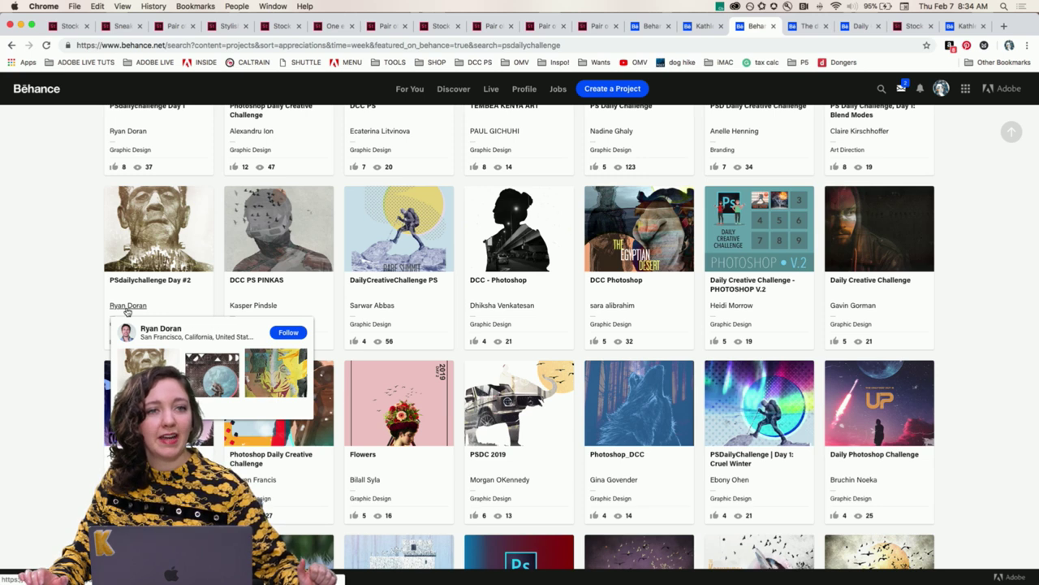
scroll(127, 312, up, 10)
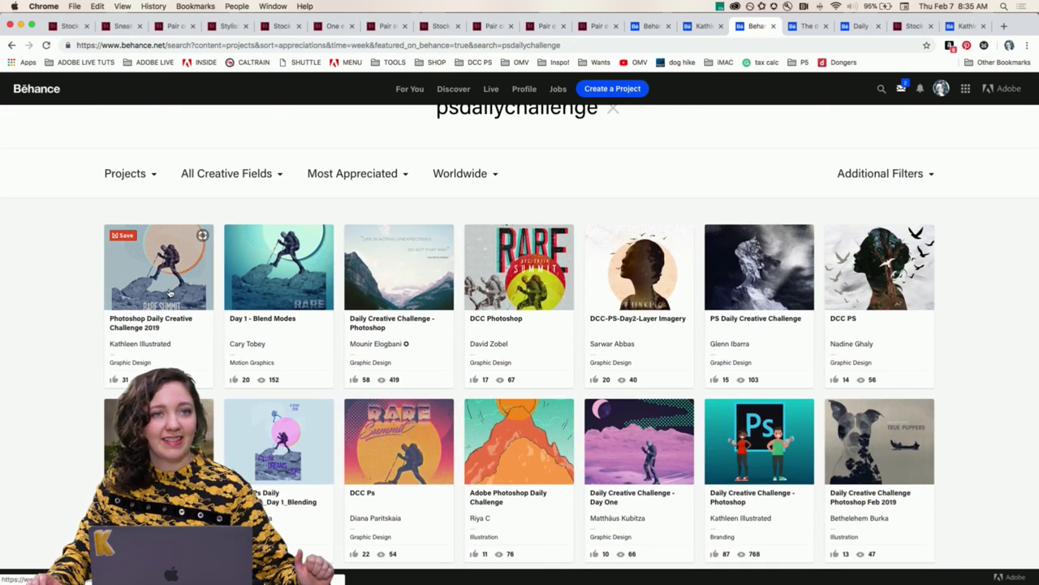
scroll(127, 311, up, 2)
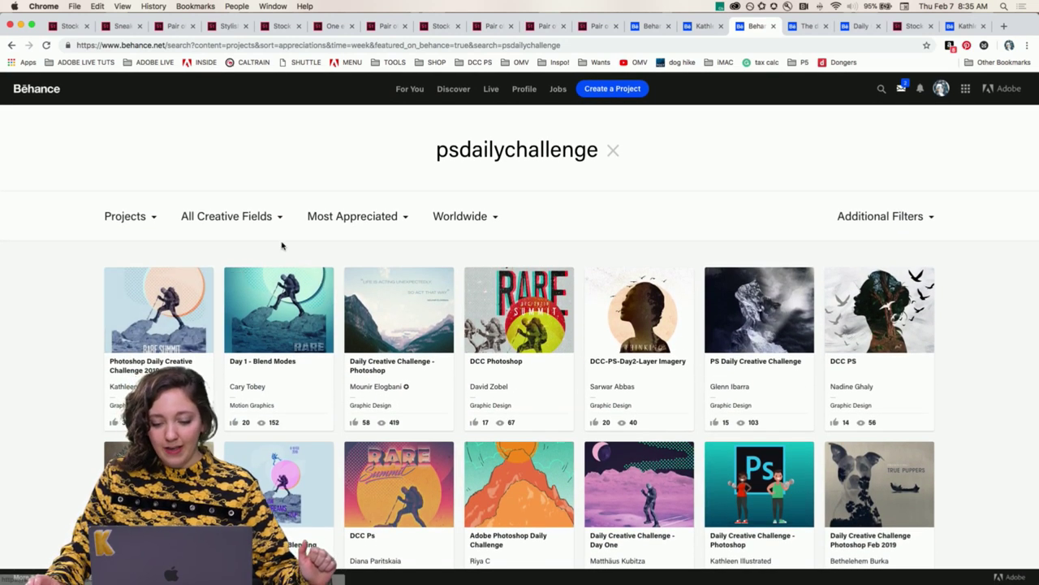
- Go from the Behance Live tab back to your profile's grid of published illustration projects
click(650, 28)
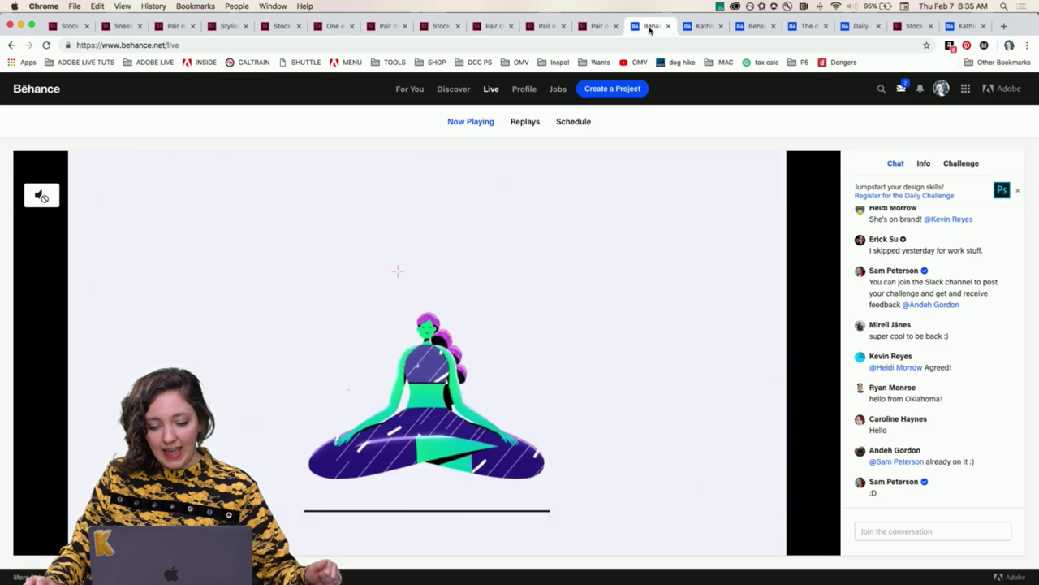
click(696, 27)
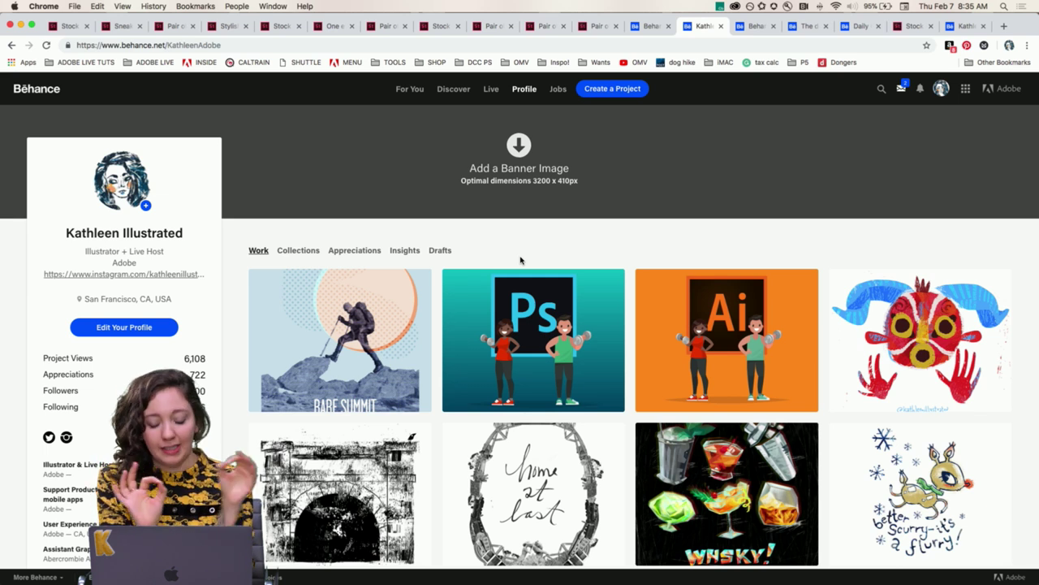
- Switch to Photoshop's book mockup and choose File > New
mouse_move(411, 578)
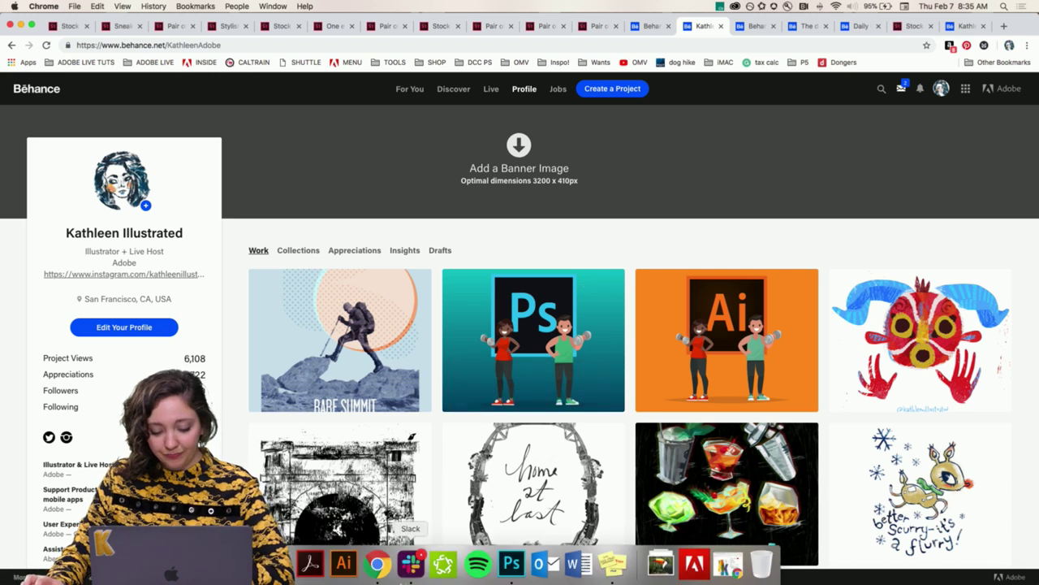
click(511, 562)
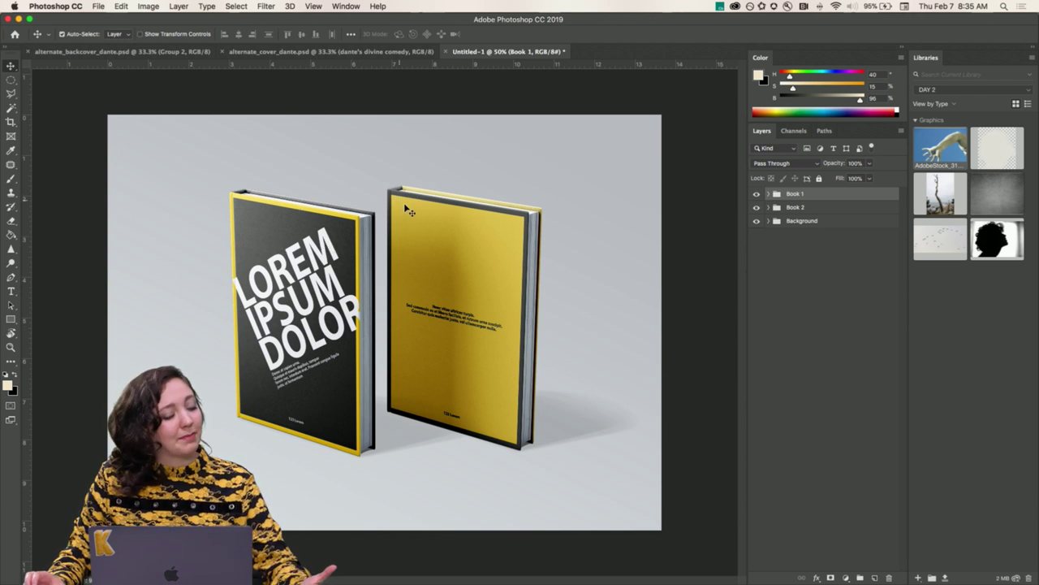
click(95, 6)
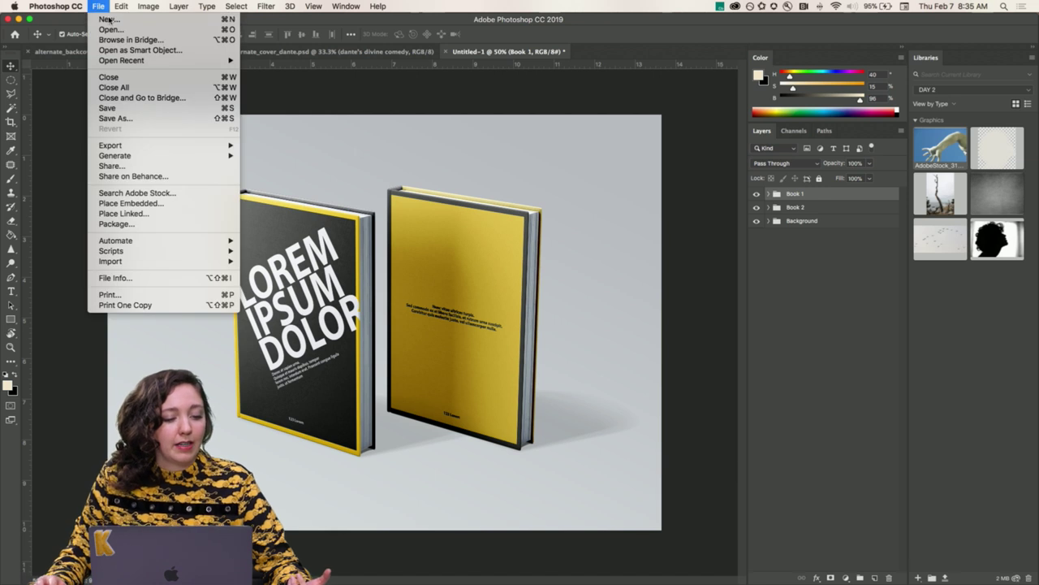
click(101, 19)
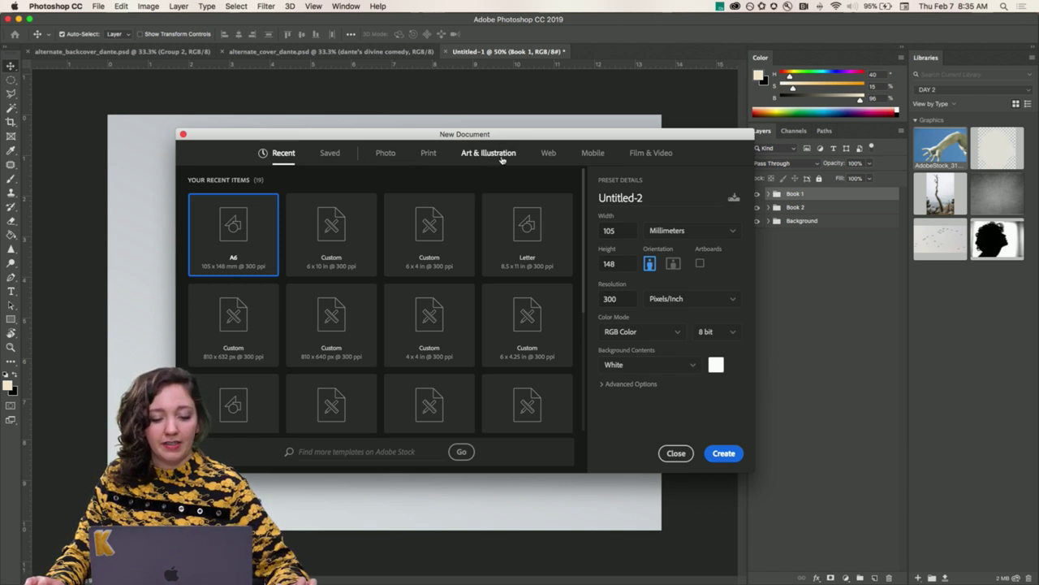
- Show all Print presets and scroll the Templates to the Front and Back Book Cover Mockup
click(428, 154)
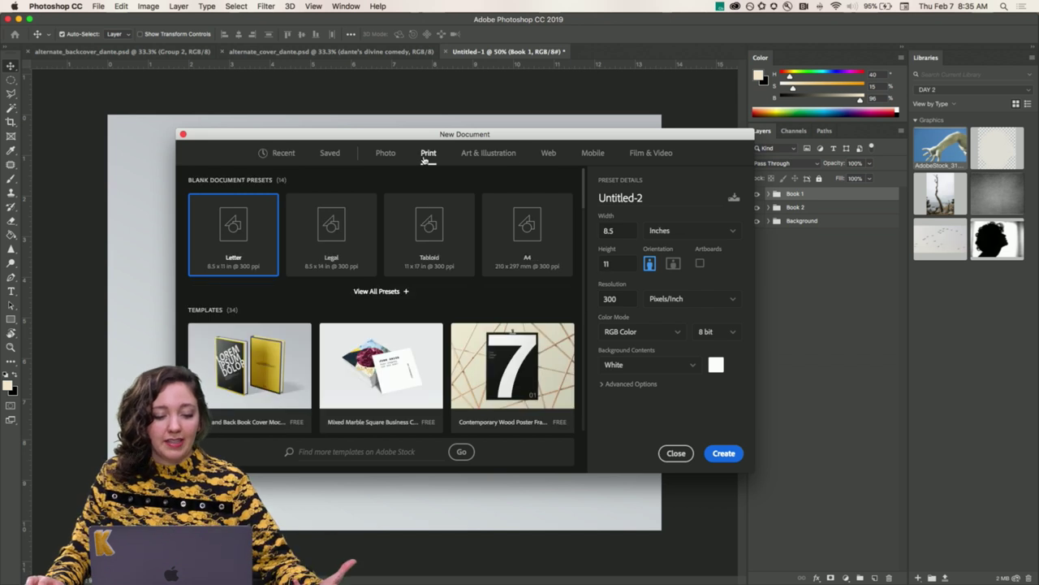
click(378, 292)
scroll(390, 234, down, 3)
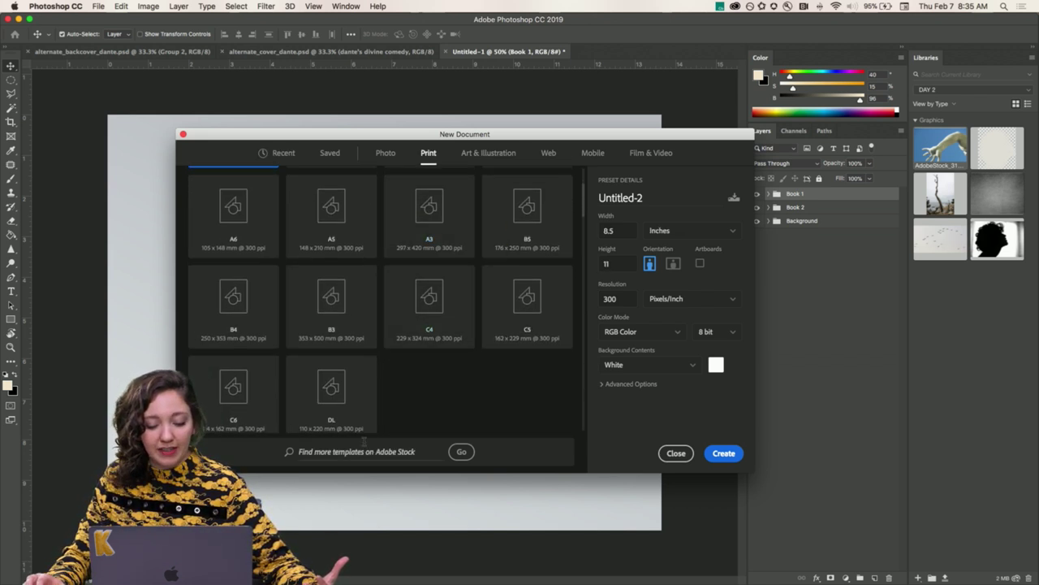
scroll(324, 366, down, 5)
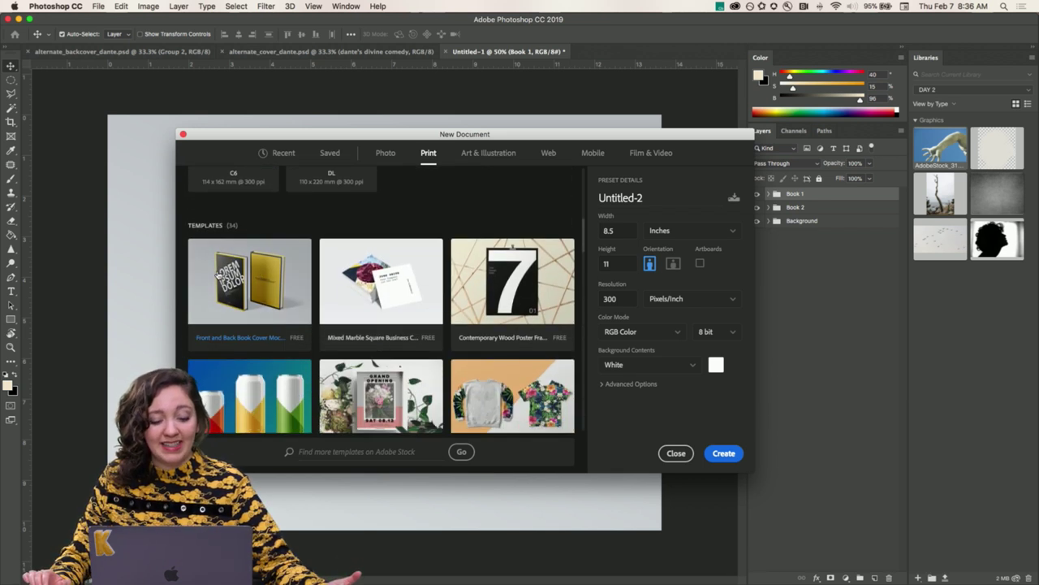
scroll(217, 276, down, 1)
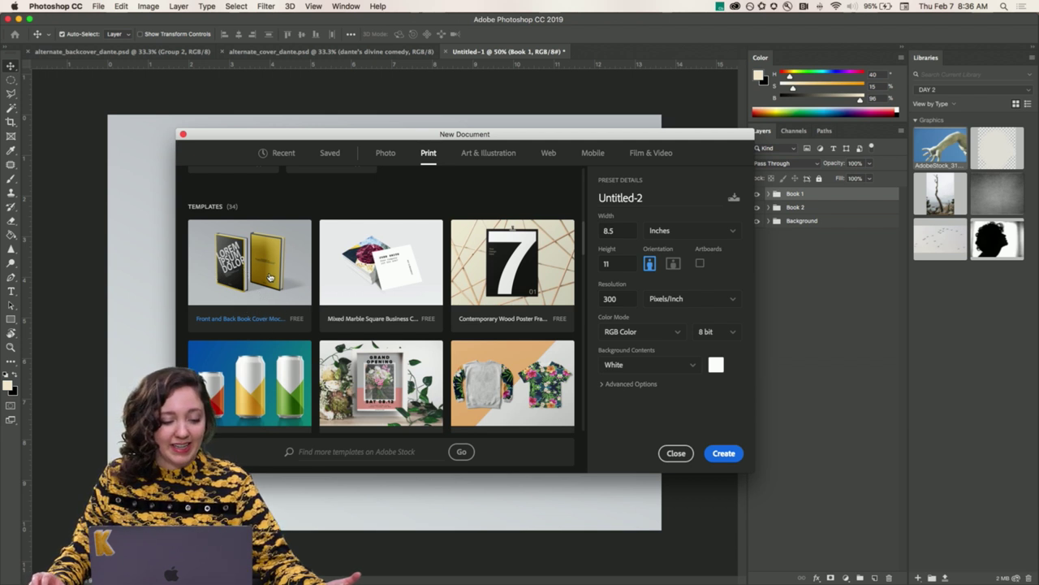
scroll(380, 279, down, 4)
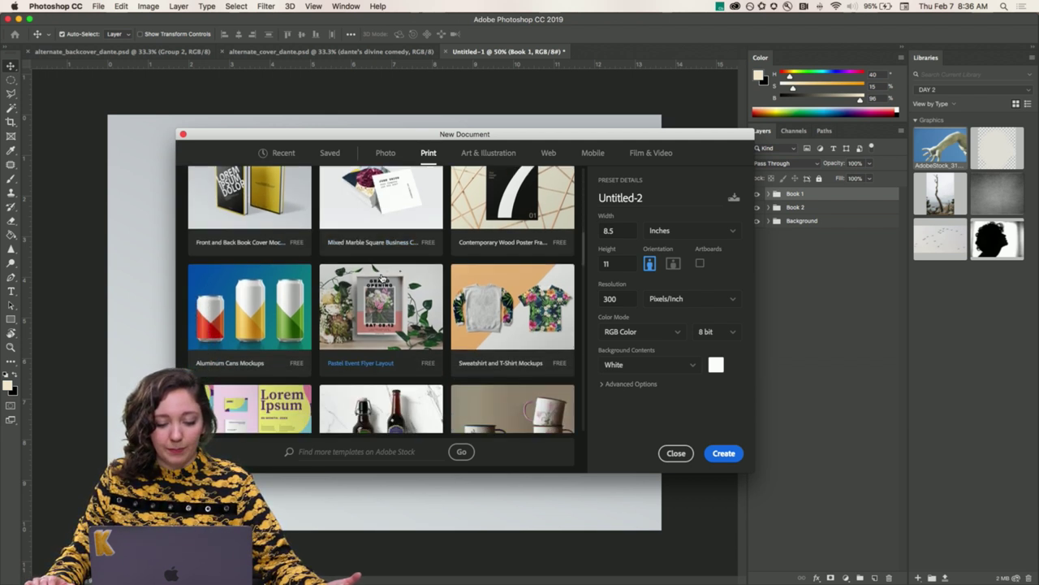
scroll(392, 286, down, 7)
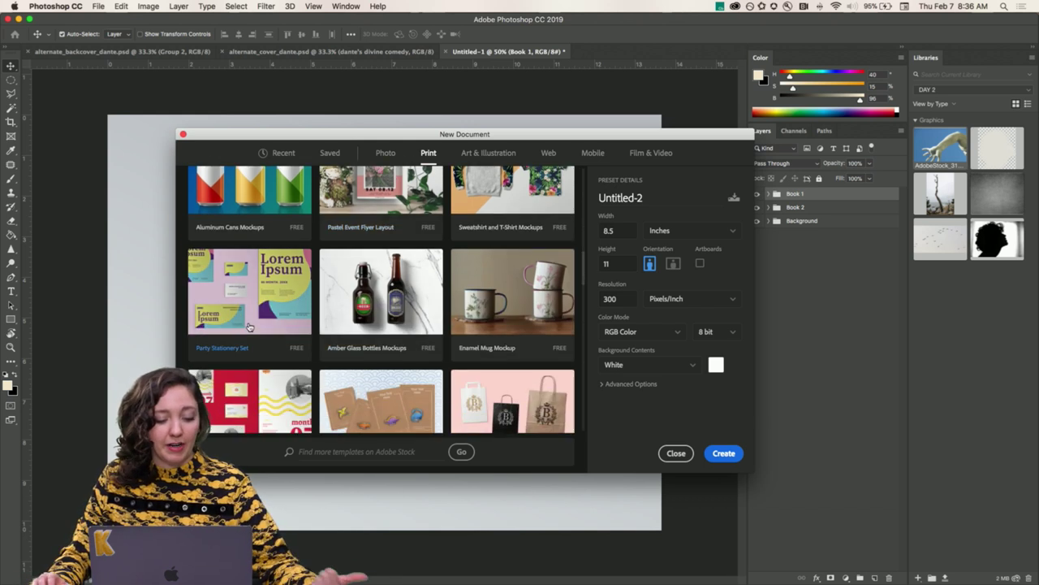
scroll(250, 326, down, 4)
scroll(395, 325, down, 4)
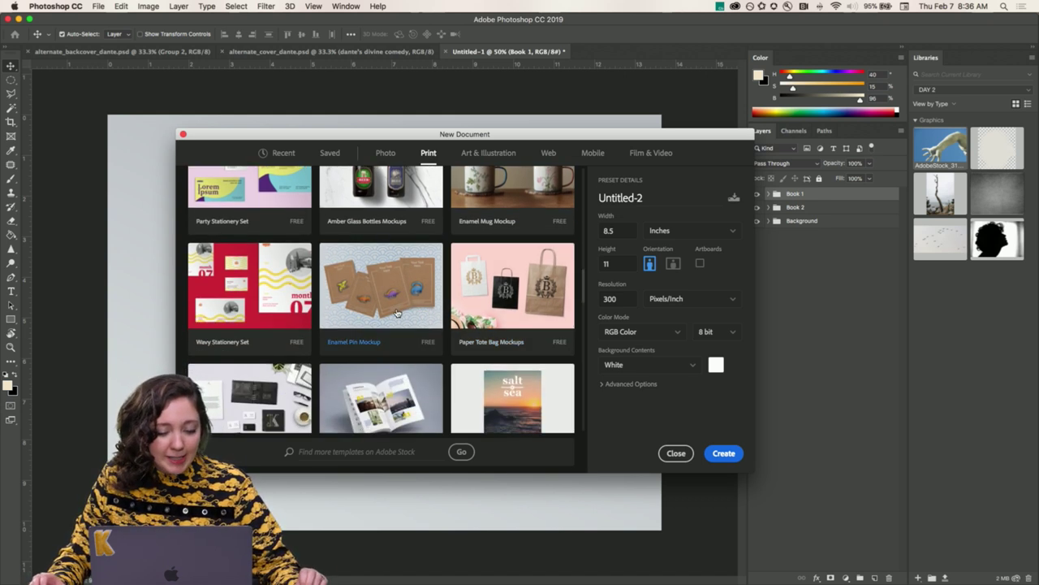
scroll(392, 292, down, 4)
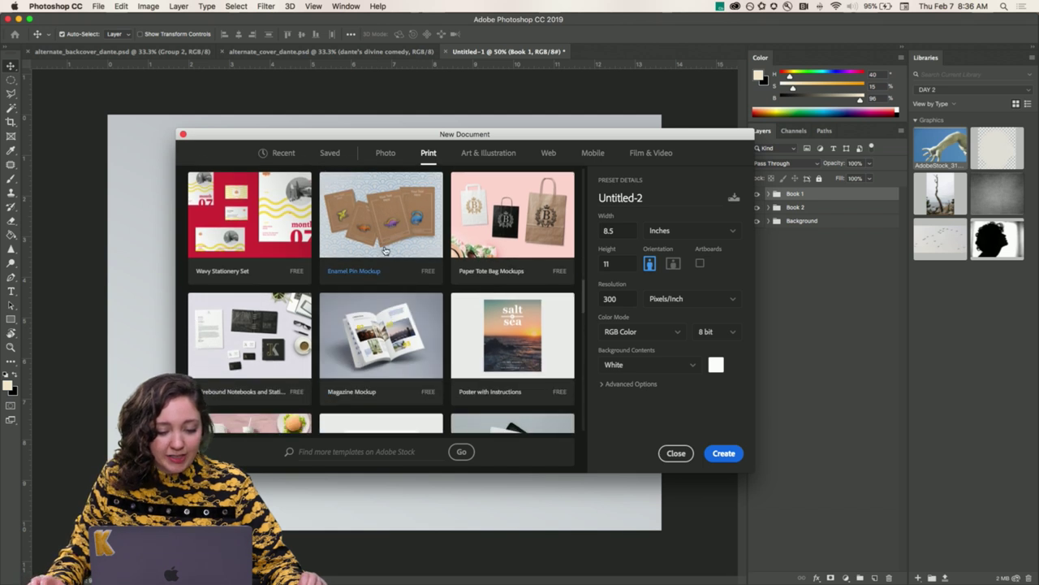
scroll(388, 237, up, 2)
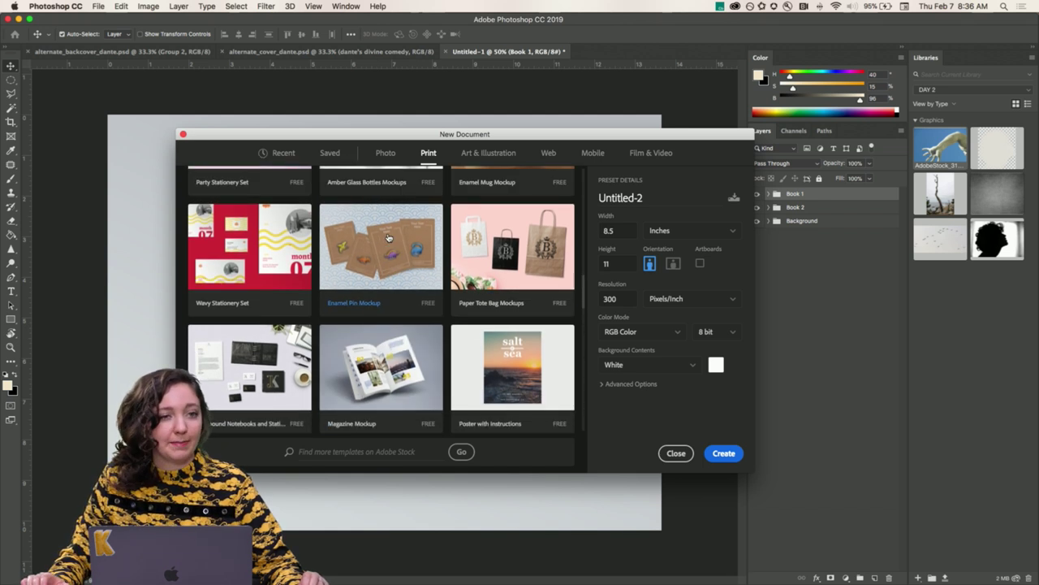
scroll(388, 237, down, 3)
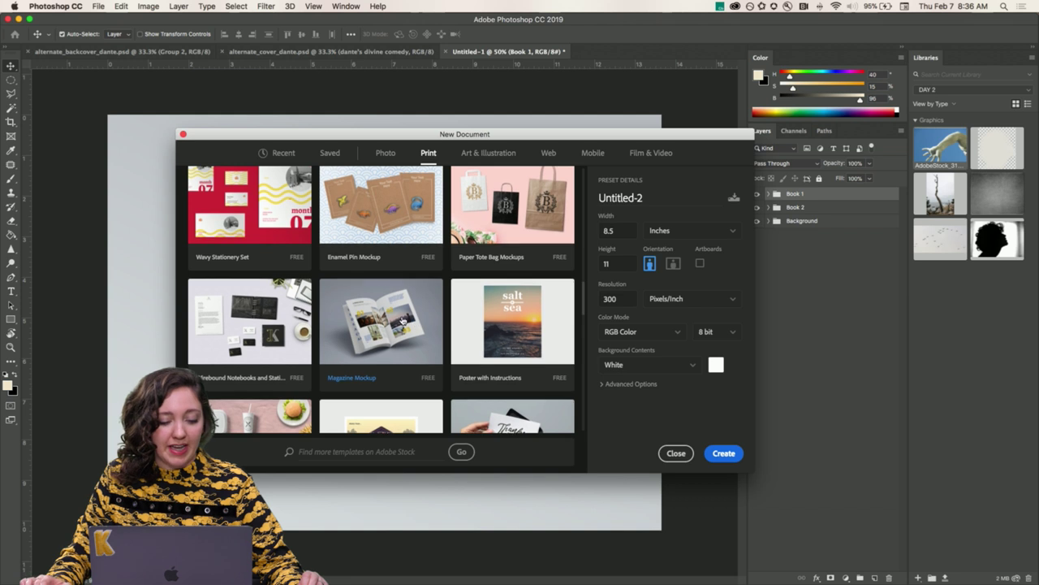
scroll(381, 317, up, 10)
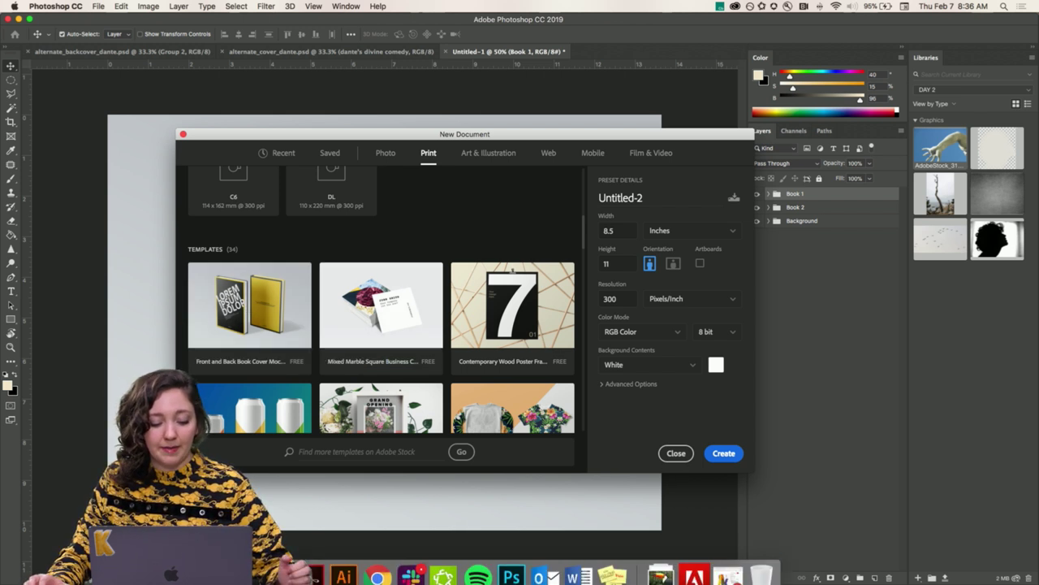
- Select the AdobeStock .psdt book cover template in ADOBE LIVE > DCC - PS > DCC 2019 > DAY 3
click(349, 574)
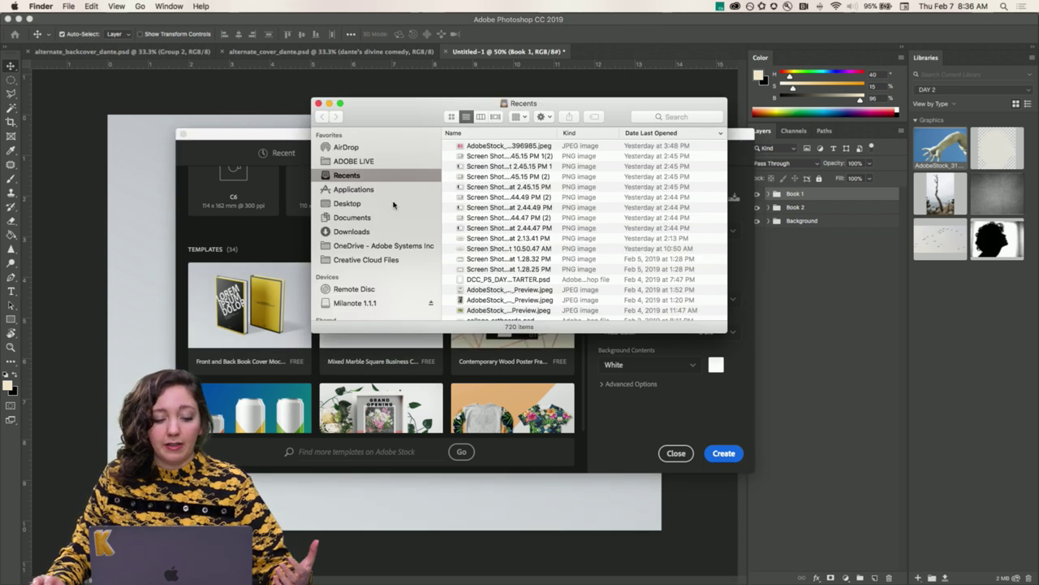
click(372, 160)
click(481, 143)
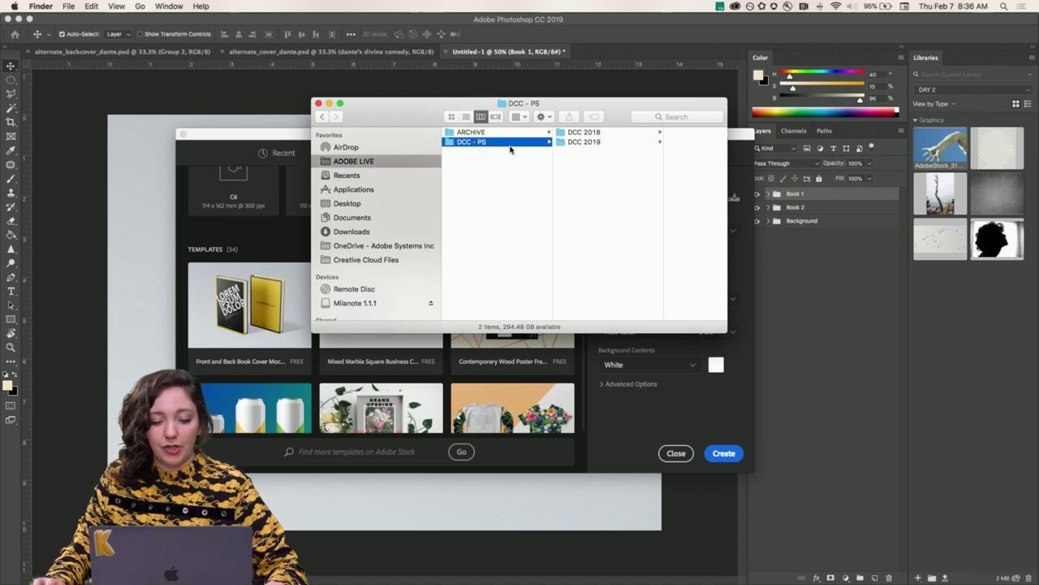
click(589, 142)
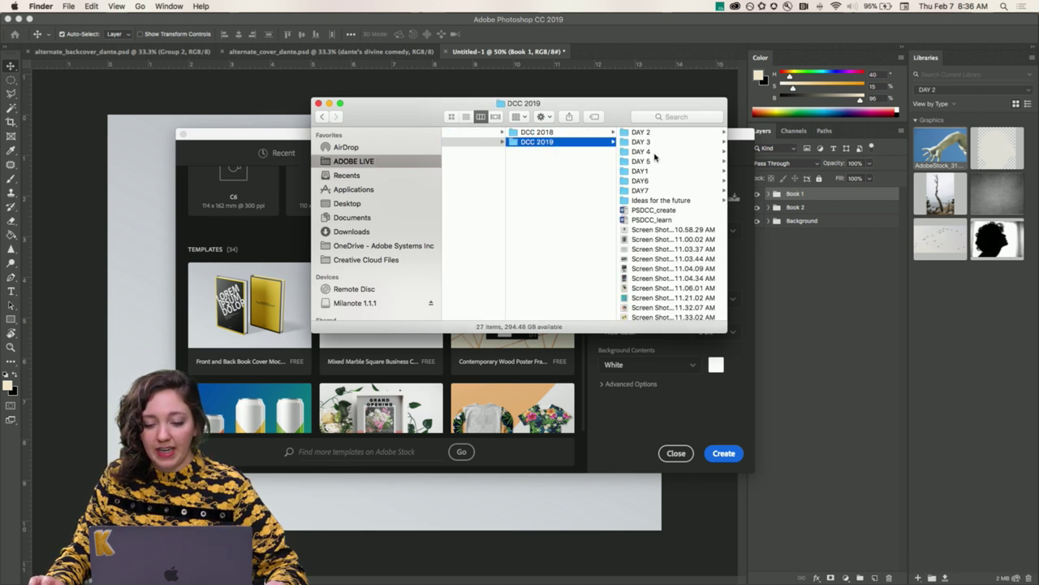
click(645, 143)
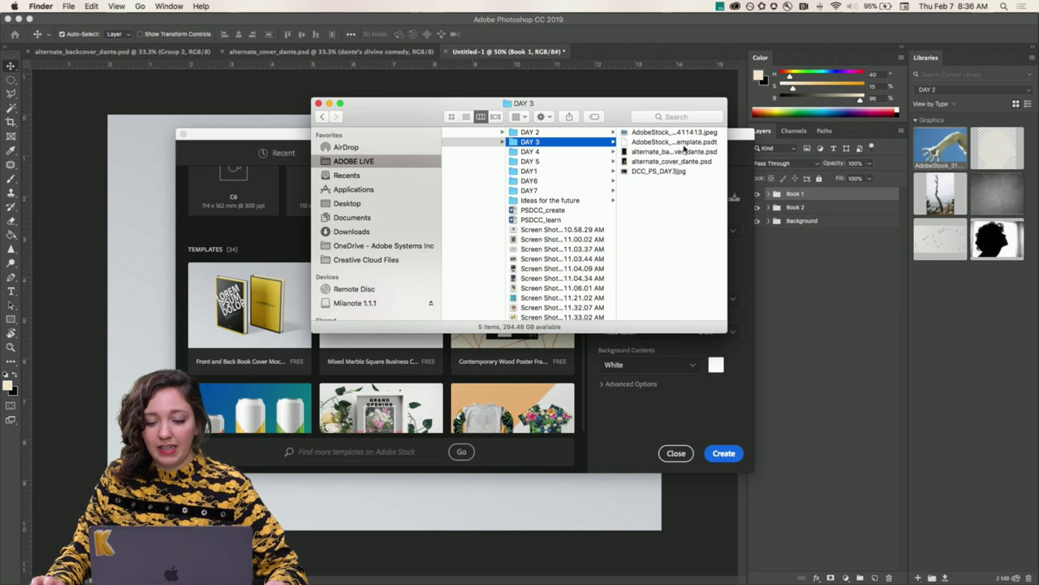
click(684, 144)
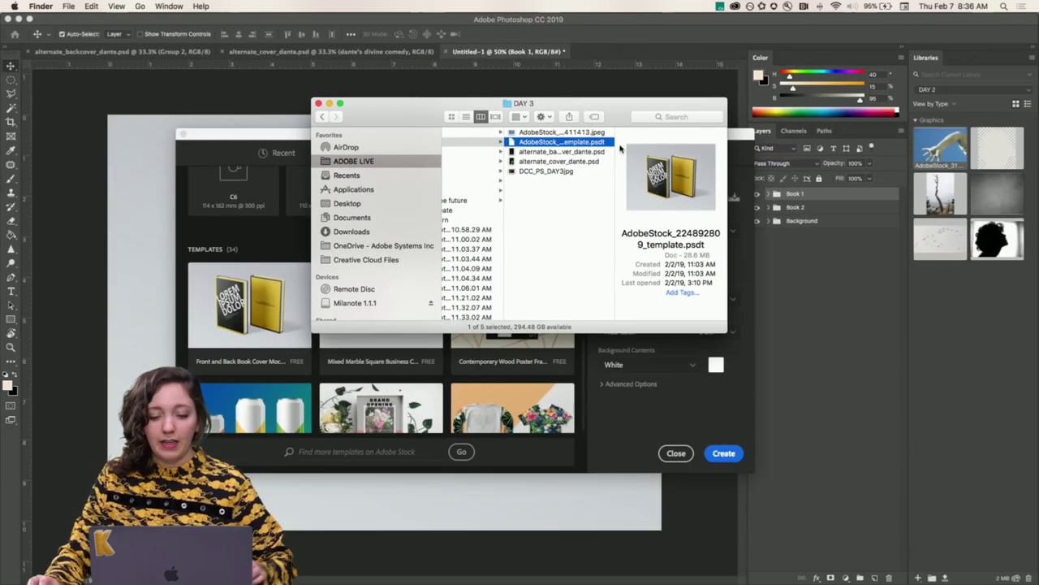
- Attempt to drag the template into Photoshop, abandon it, and close the Finder window
drag(548, 146, 479, 566)
drag(520, 572, 519, 571)
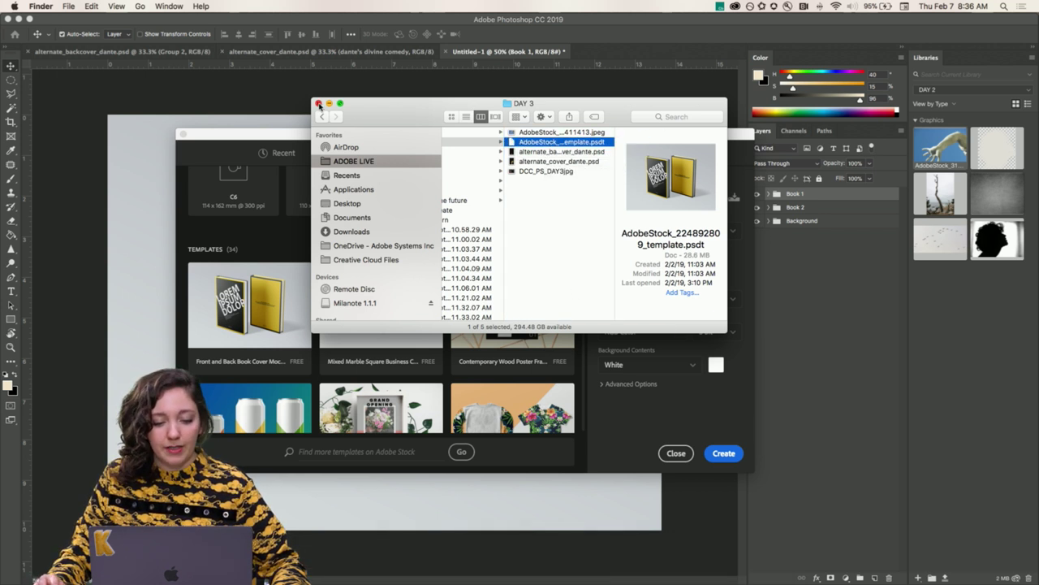
click(318, 103)
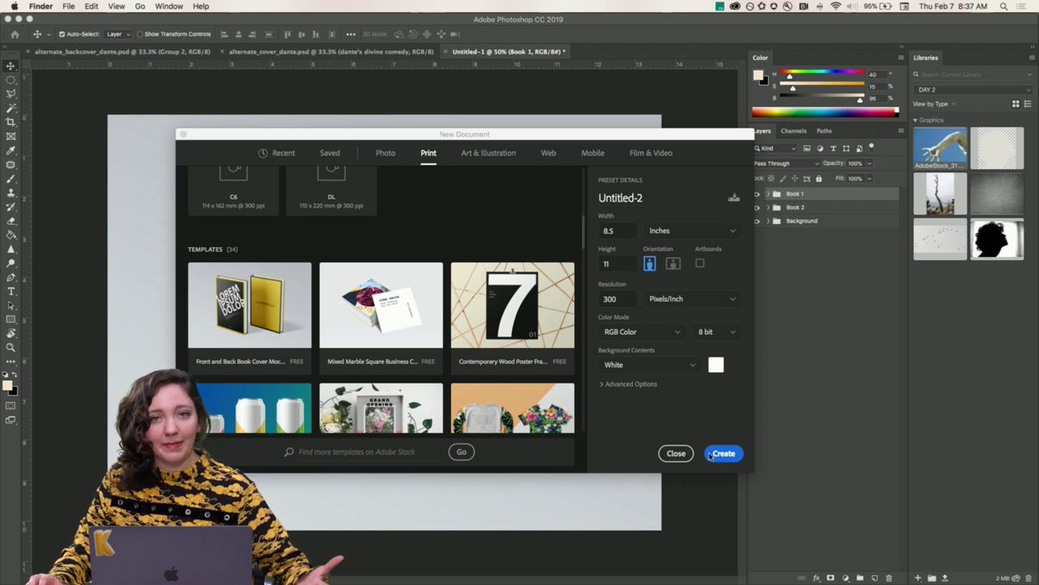
- Close the New Document dialog without creating a file and expand the Book 1 layer group
click(682, 457)
click(680, 459)
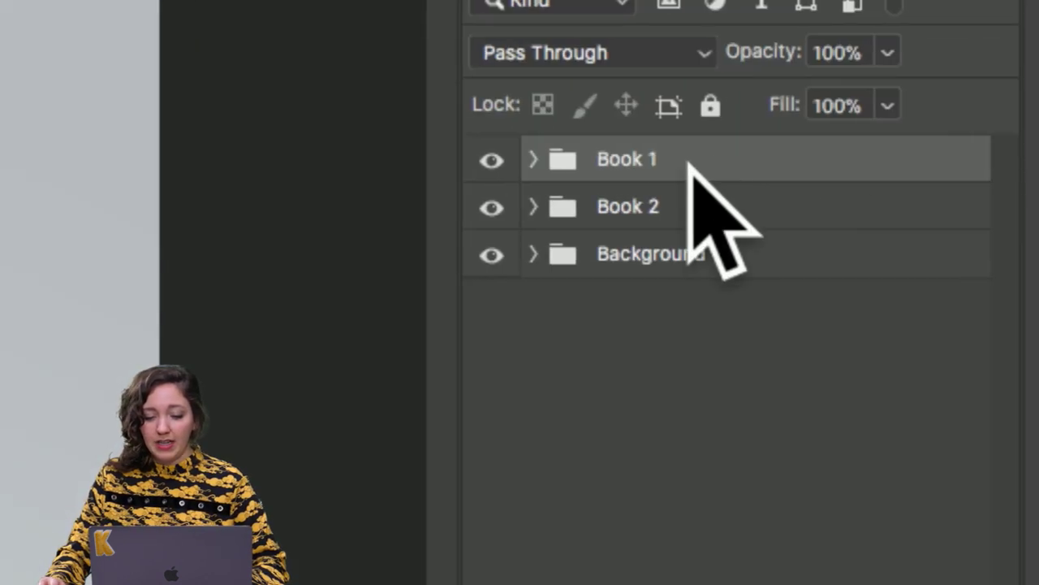
click(534, 161)
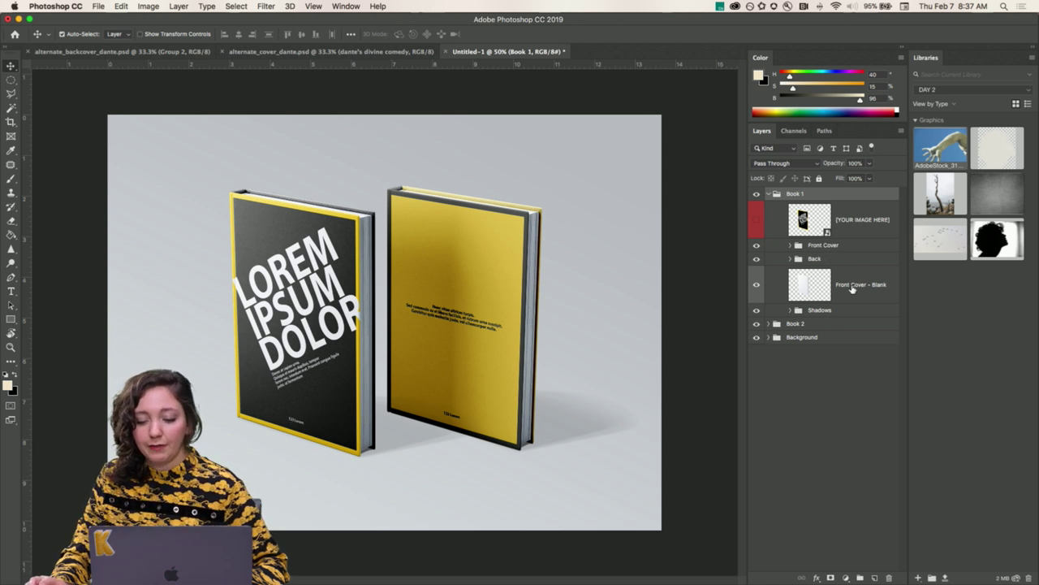
- Expand Book 1's Front Cover group and turn on the [YOUR IMAGE HERE] layer's visibility
click(790, 245)
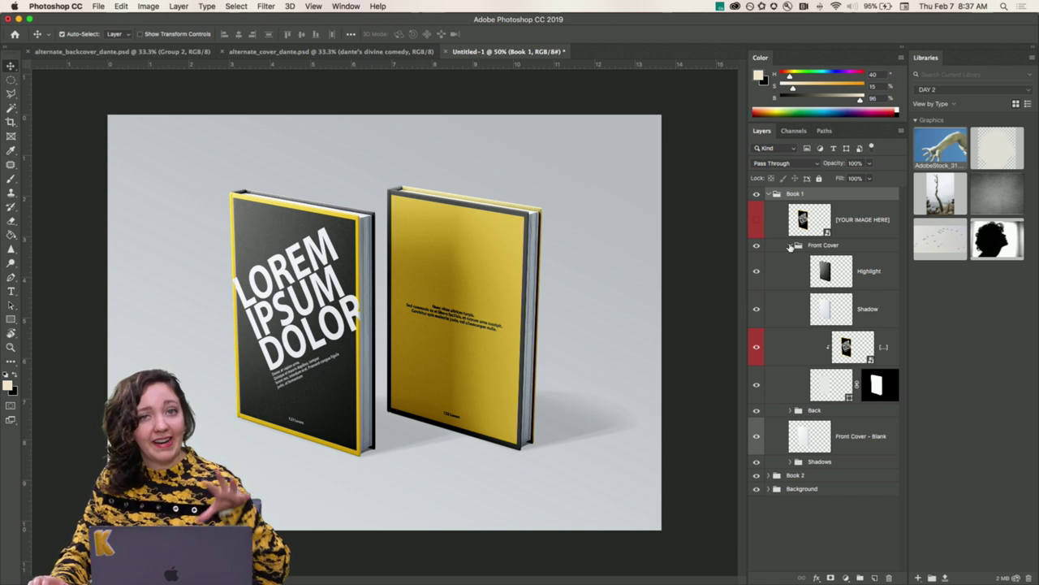
click(790, 246)
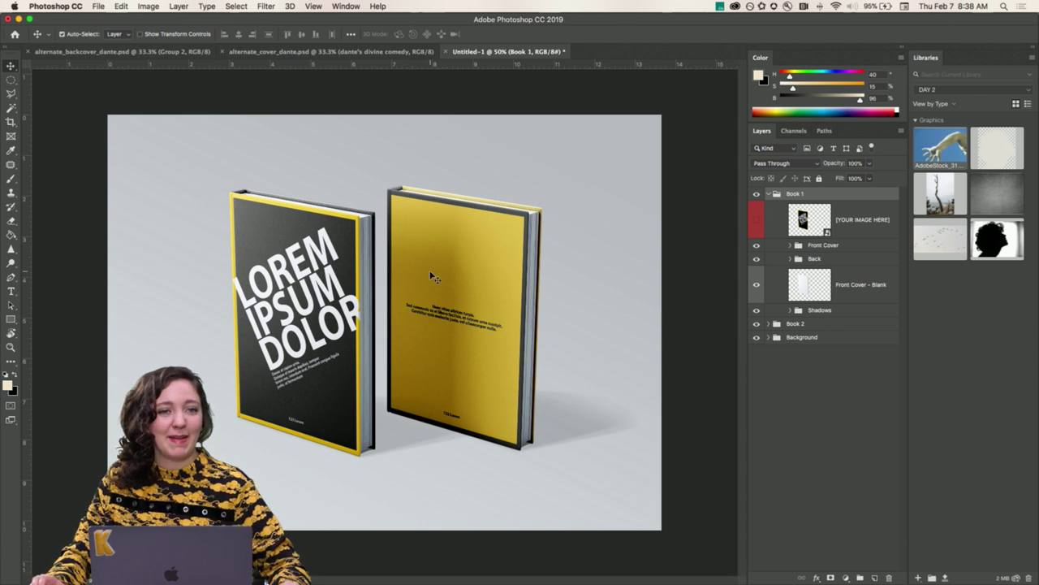
click(790, 245)
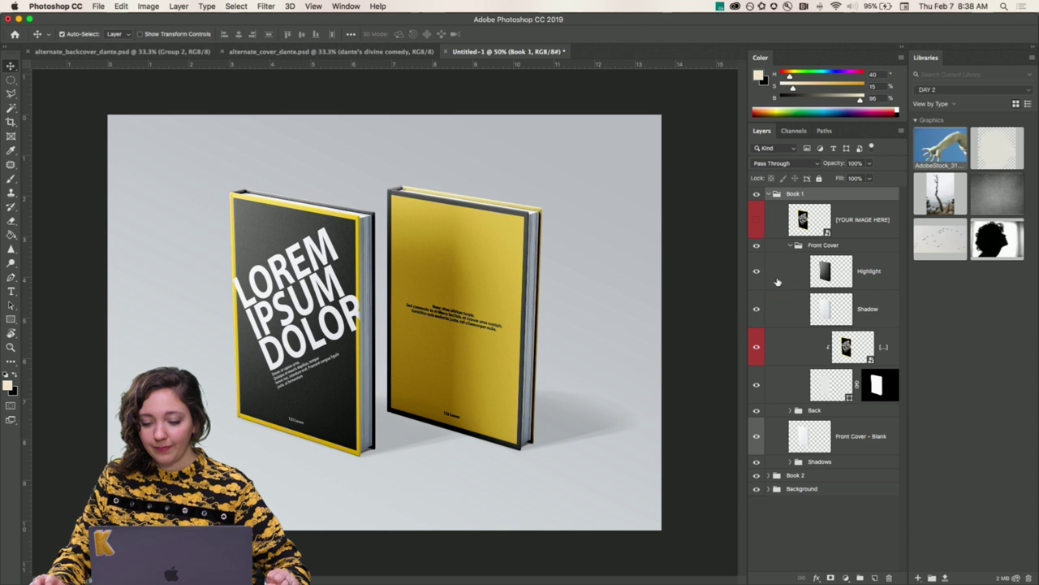
click(756, 219)
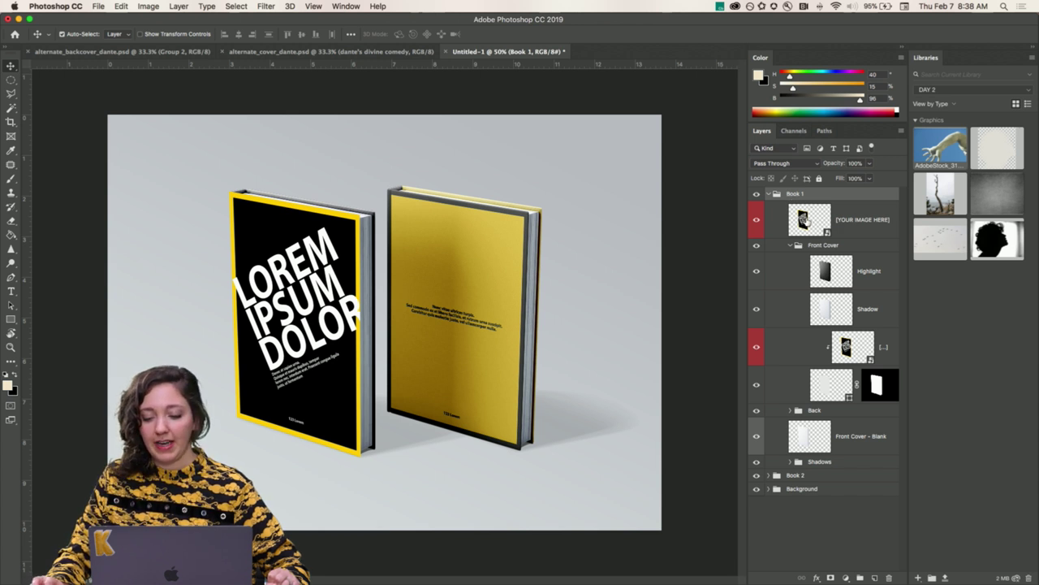
- Open the [YOUR IMAGE HERE] cover artwork and check its fill, background and text layers by toggling each one off and back on
double_click(817, 221)
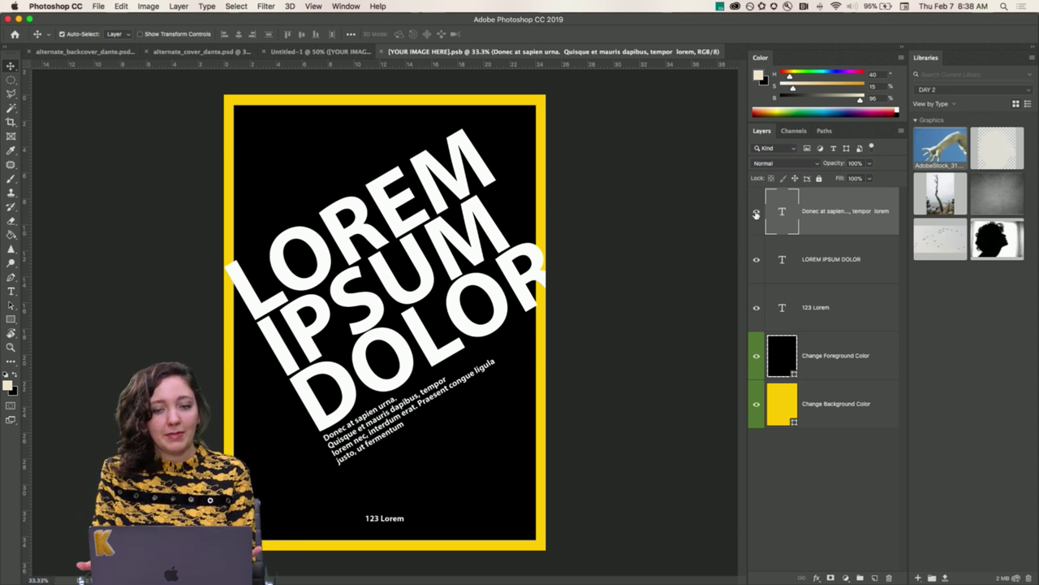
click(756, 357)
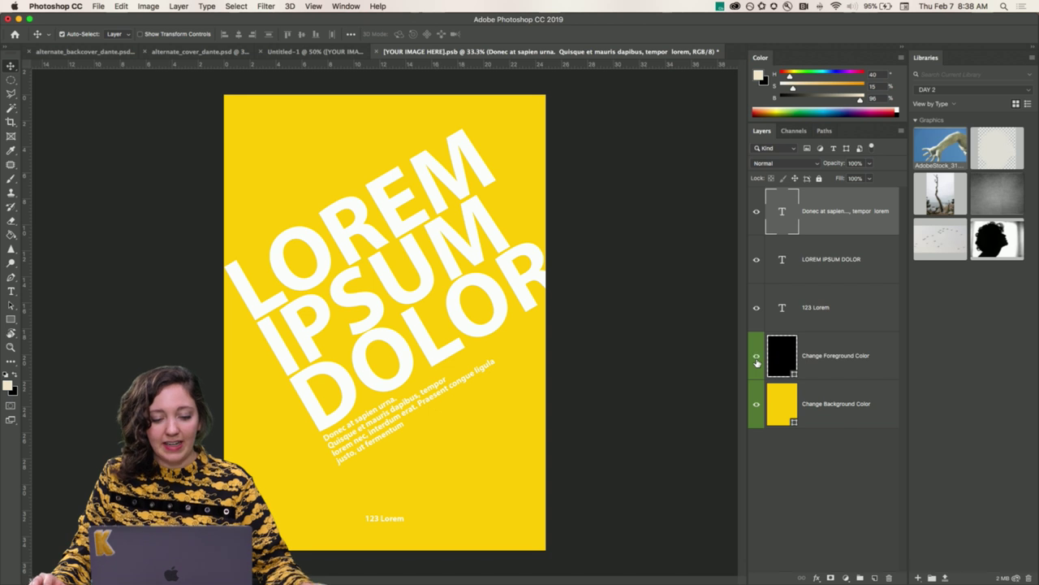
click(756, 357)
click(756, 403)
click(756, 404)
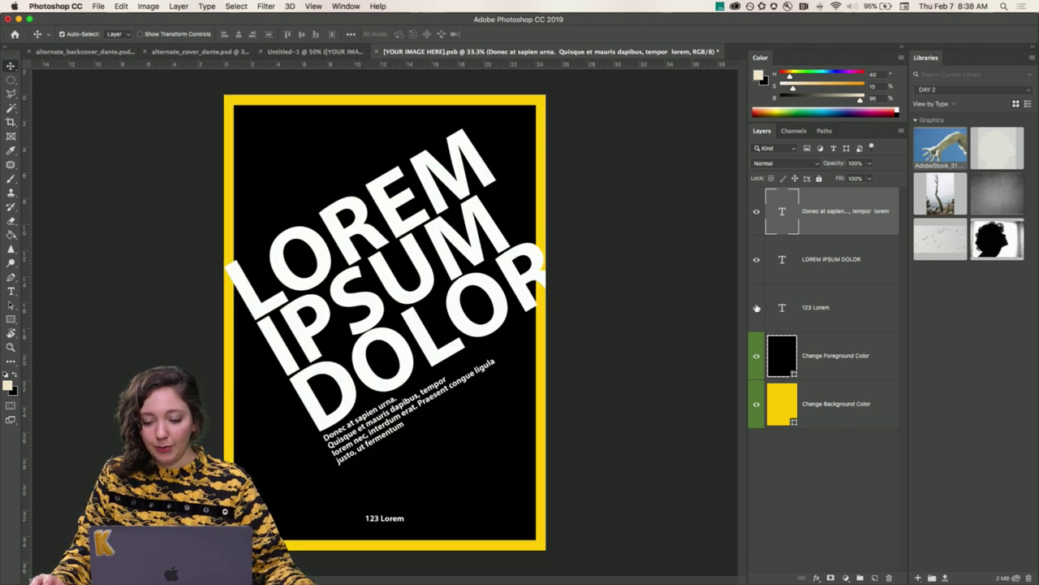
click(756, 308)
click(756, 308)
click(756, 260)
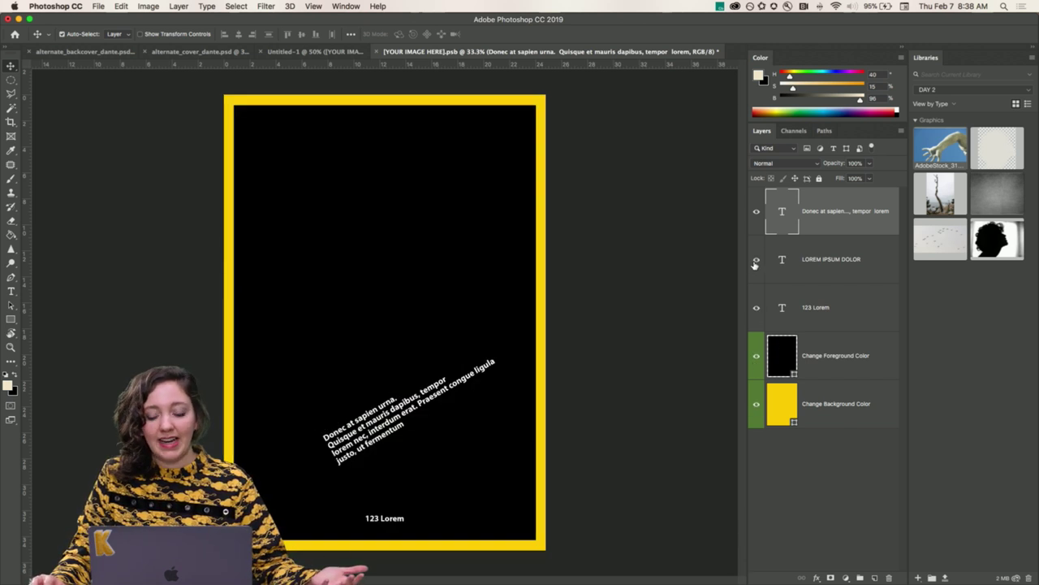
click(756, 260)
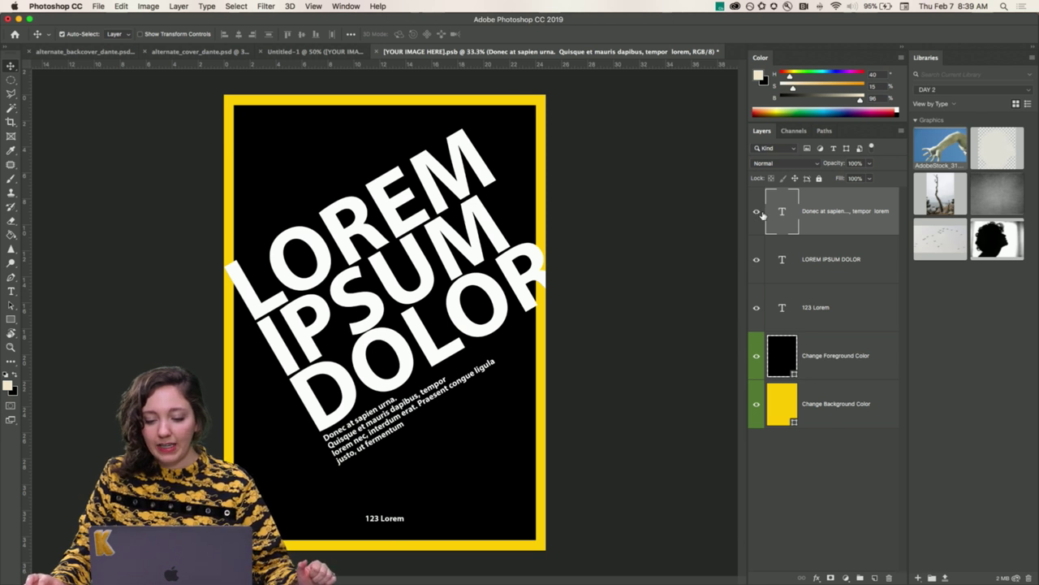
- Replace the LOREM IPSUM DOLOR headline with DANTE'S / DIVINE / COMEDY on three lines
key(t)
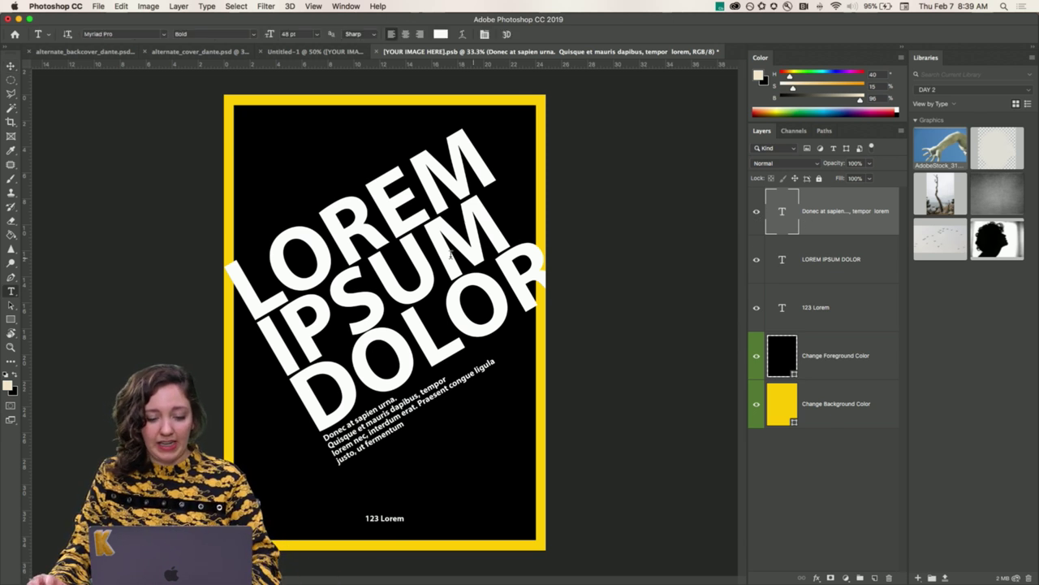
click(450, 255)
key(super+a)
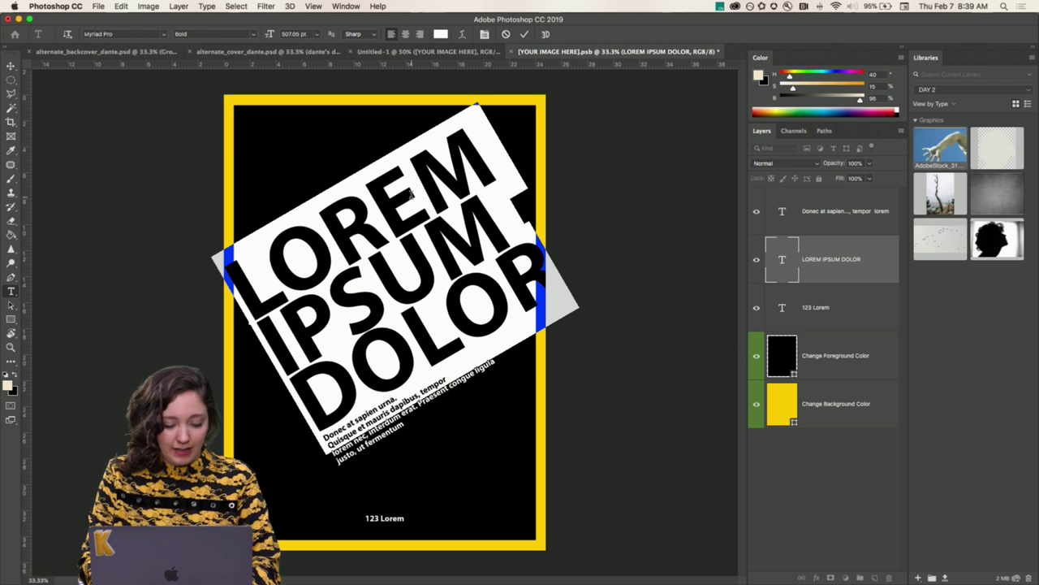
text(Da)
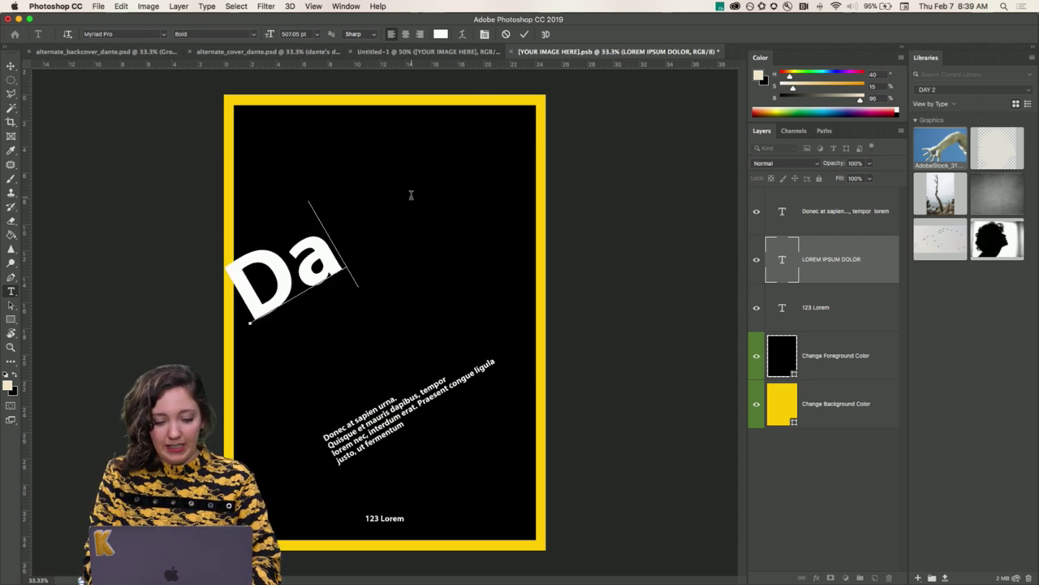
key(BackSpace)
text(ANTE'S)
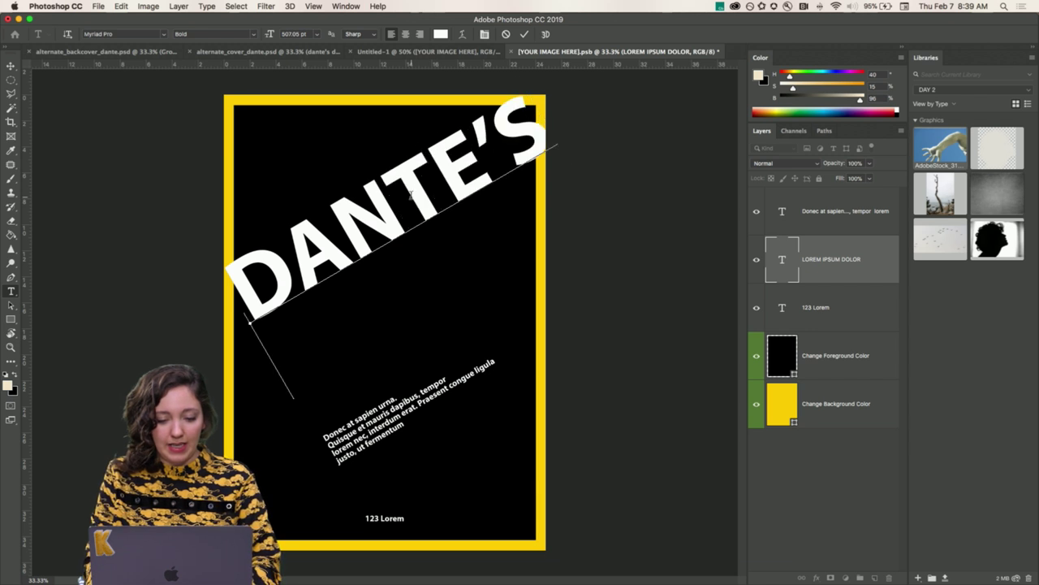
key(Return)
text(DIVI)
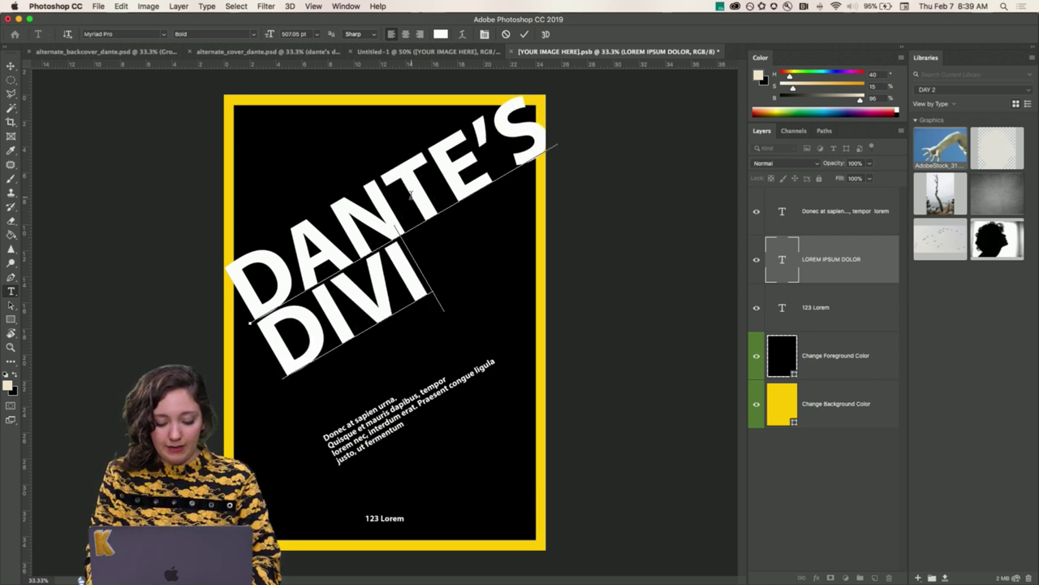
text(NE)
key(Return)
text(COMED)
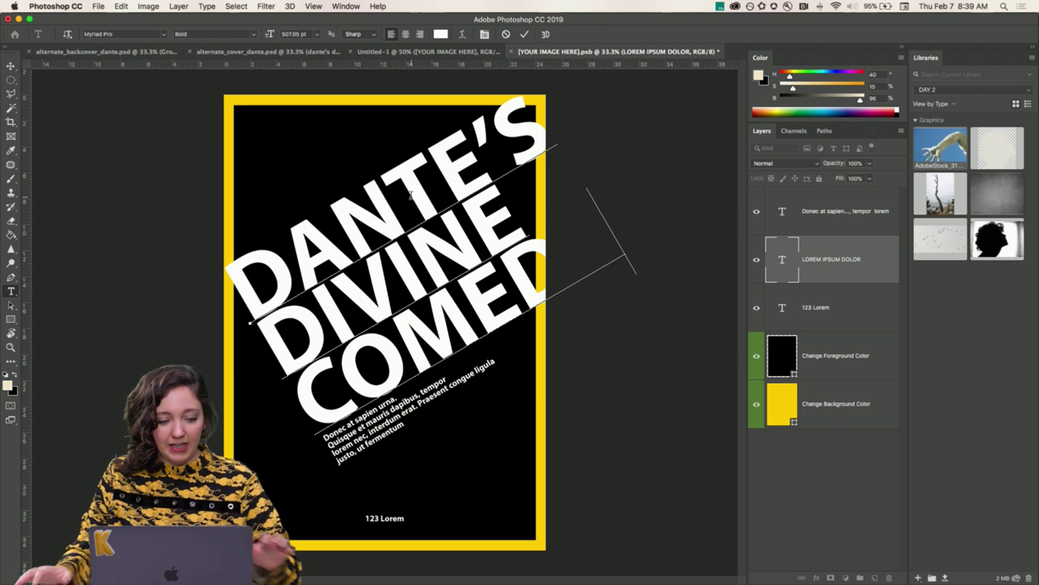
- Commit the new headline and shift it left so it bleeds off the cover's left edge
click(11, 65)
drag(329, 247, 292, 250)
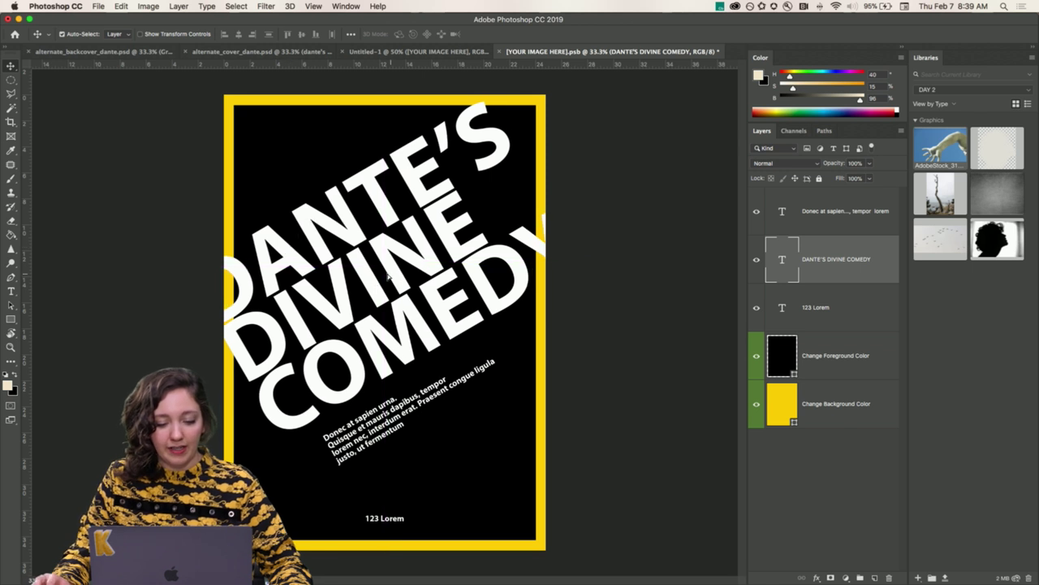
drag(376, 284, 369, 281)
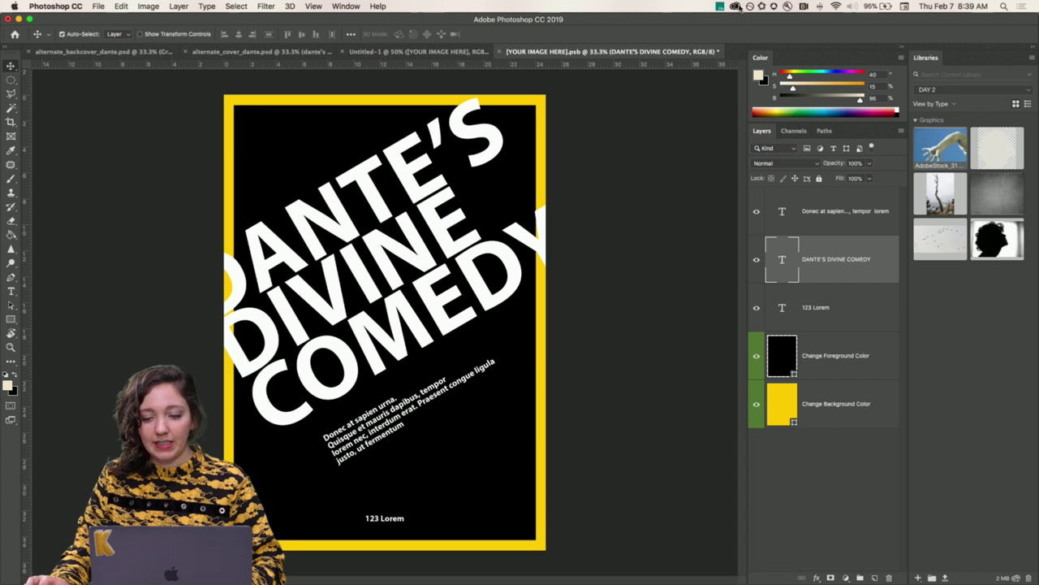
- Switch to the Untitled-1 mockup and preview the DANTE'S DIVINE COMEDY title on the front book
mouse_move(751, 7)
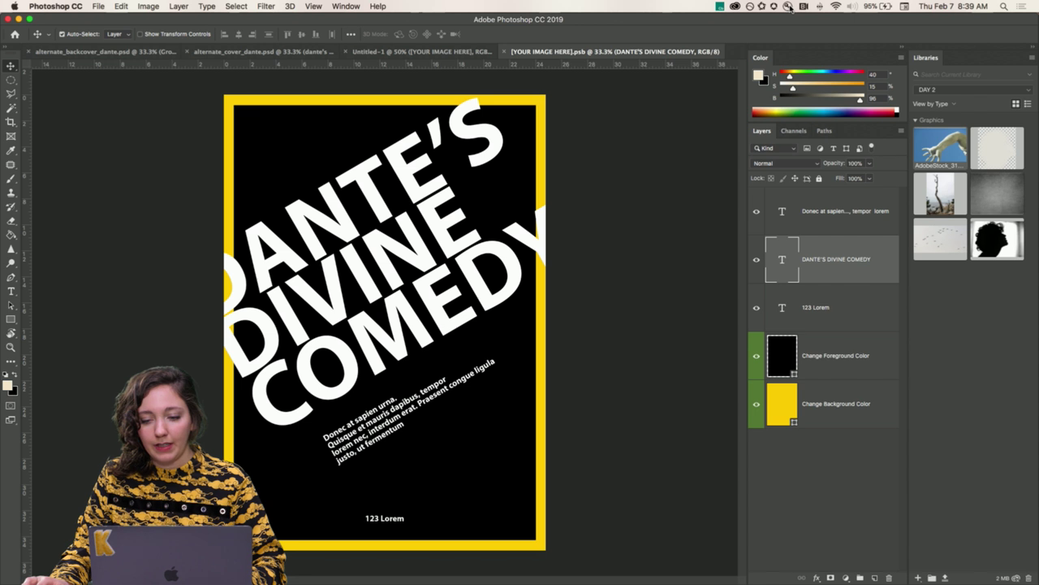
click(736, 6)
click(735, 6)
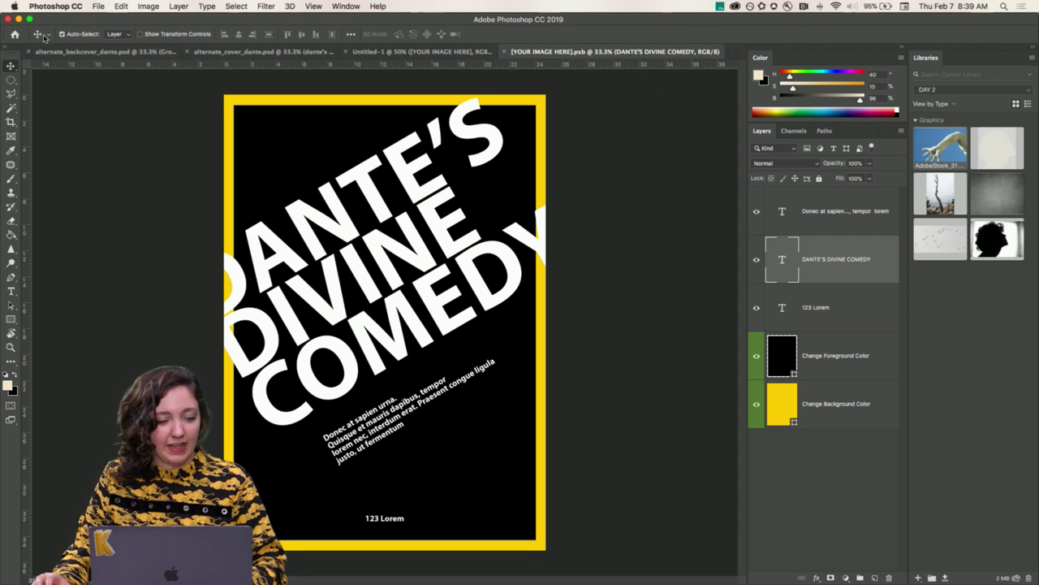
click(381, 53)
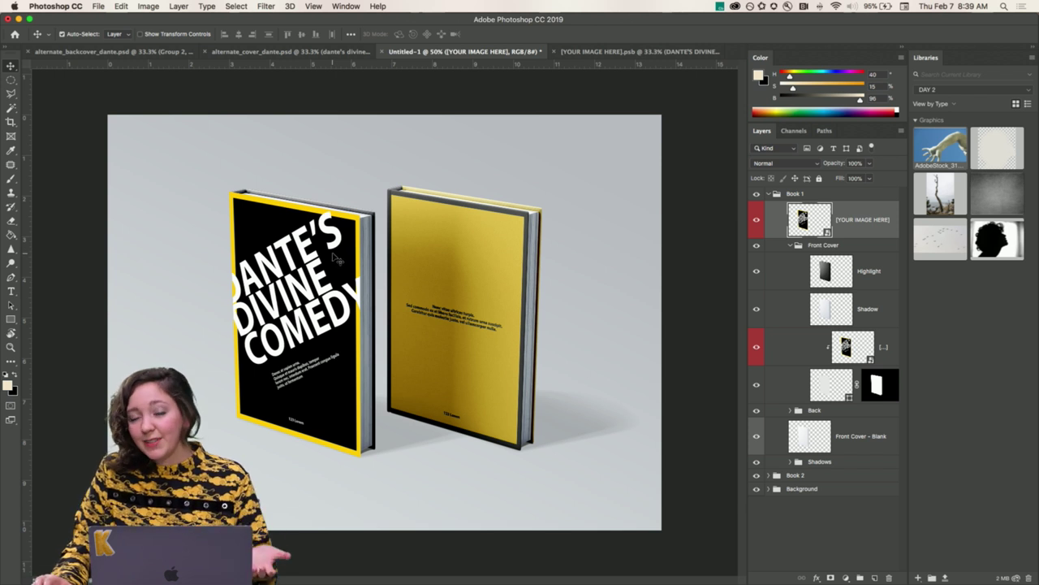
double_click(808, 221)
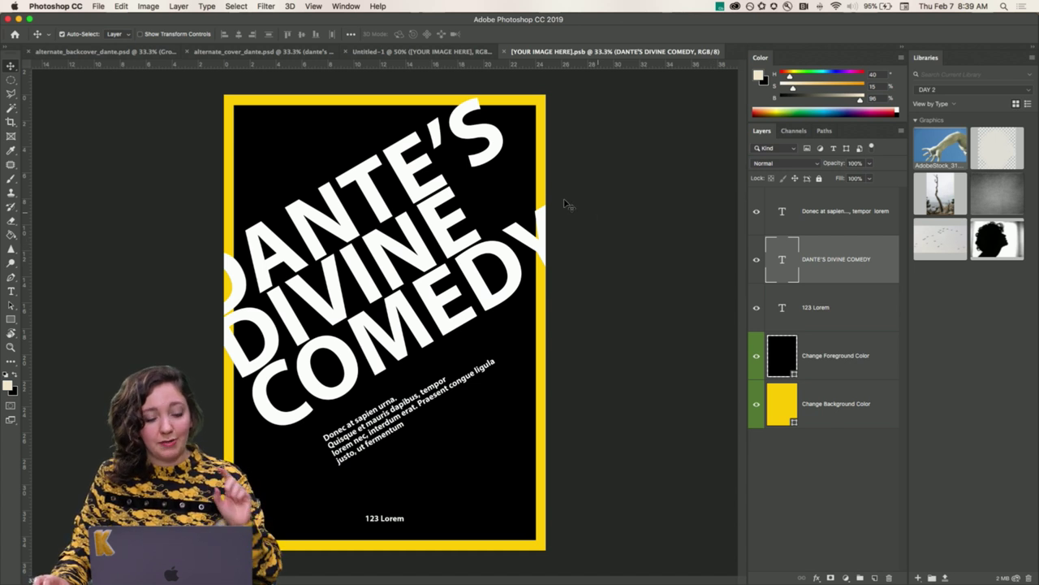
click(435, 52)
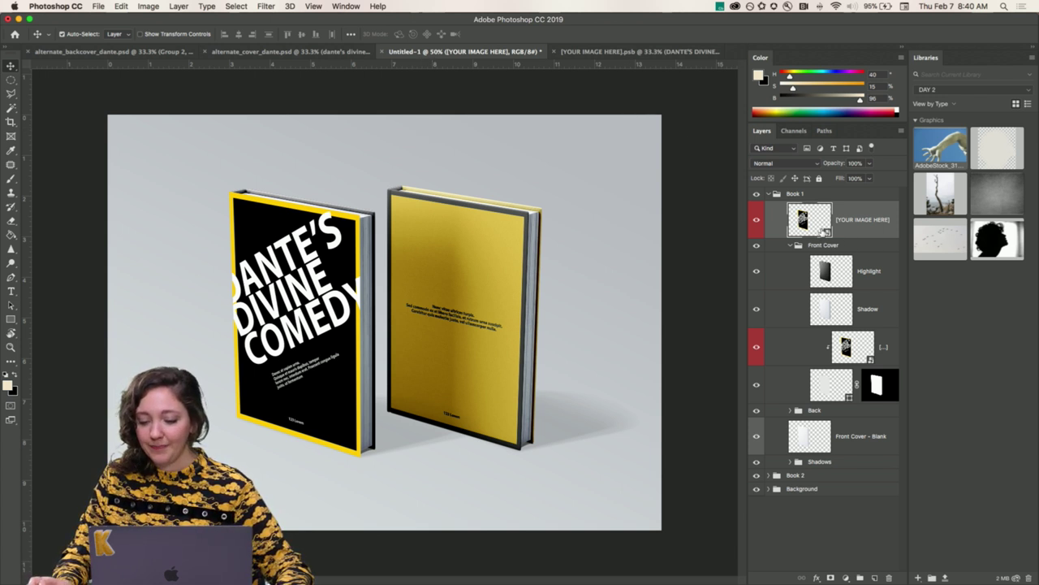
- Return to the cover artwork and check the 123 Lorem and Donec text layers by toggling them
click(637, 52)
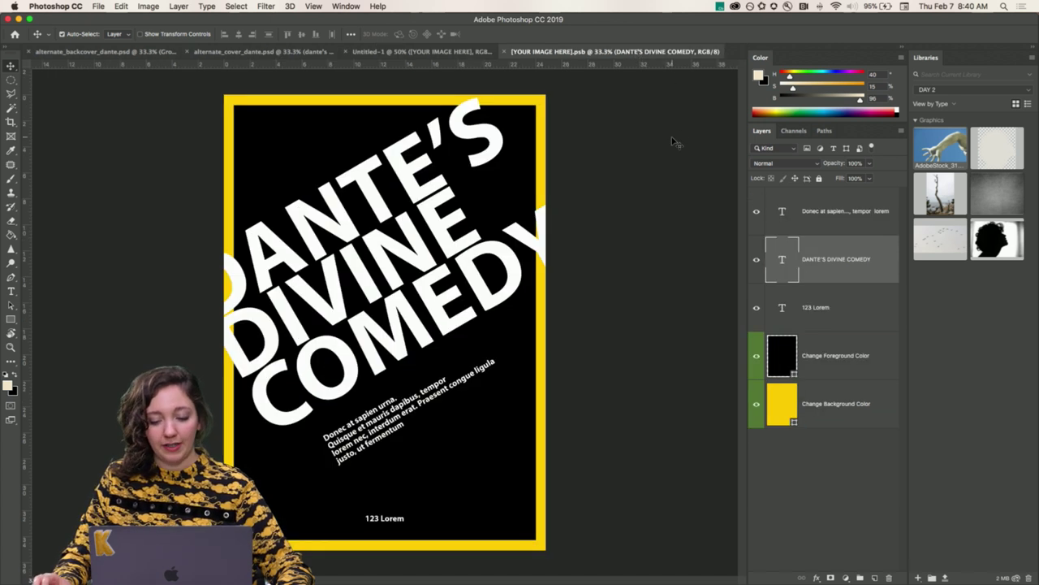
click(754, 310)
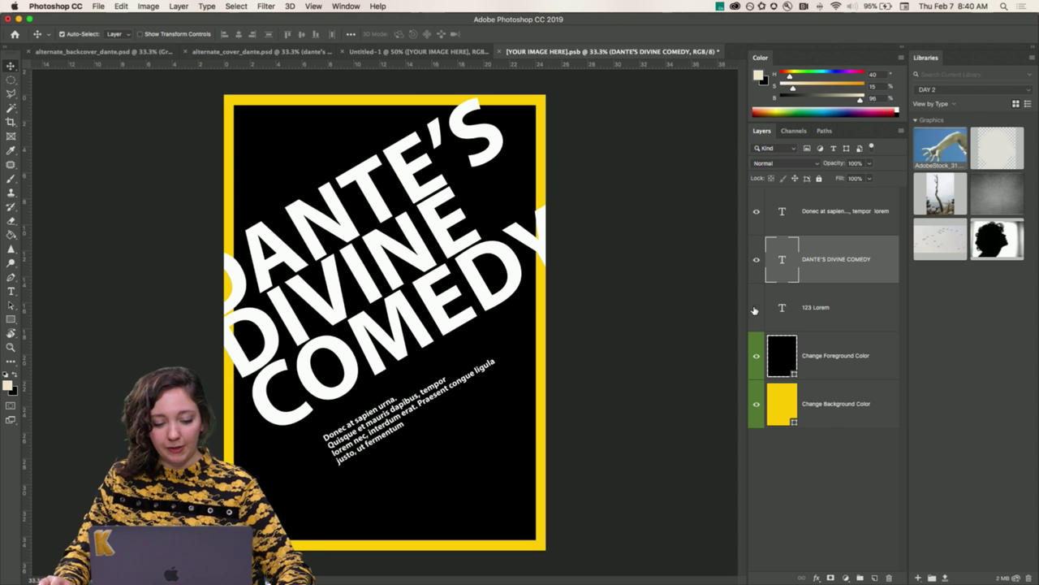
click(754, 309)
click(755, 213)
click(756, 213)
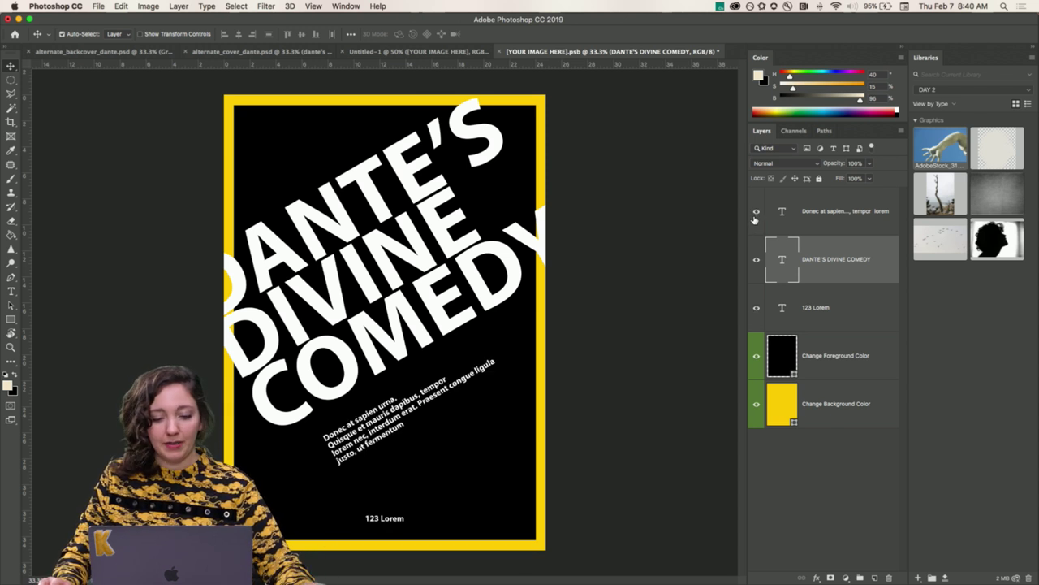
- Try white, blue and pink fills on the Change Foreground Color shape, then settle on red
click(781, 356)
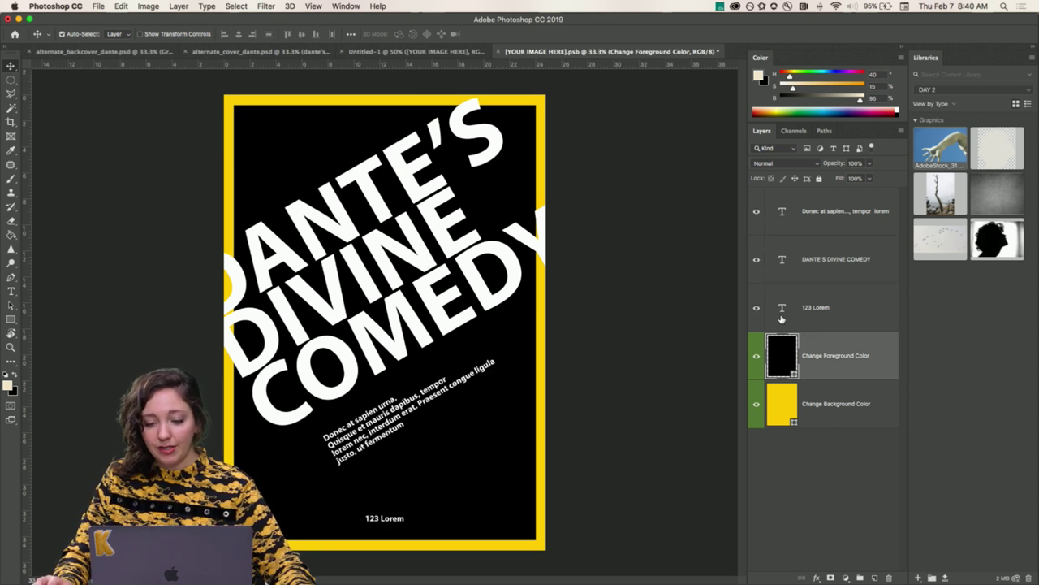
click(334, 6)
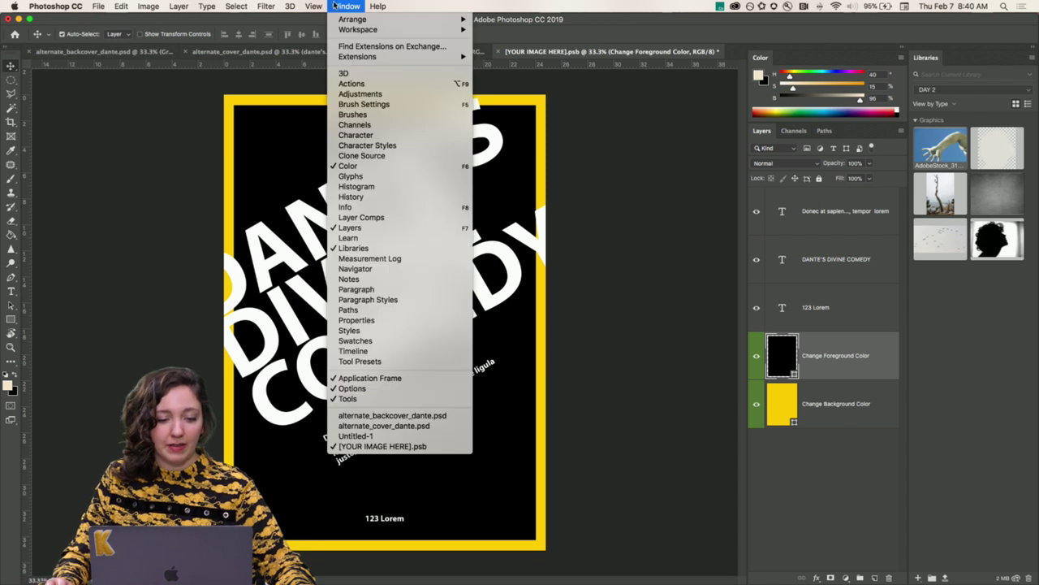
click(373, 321)
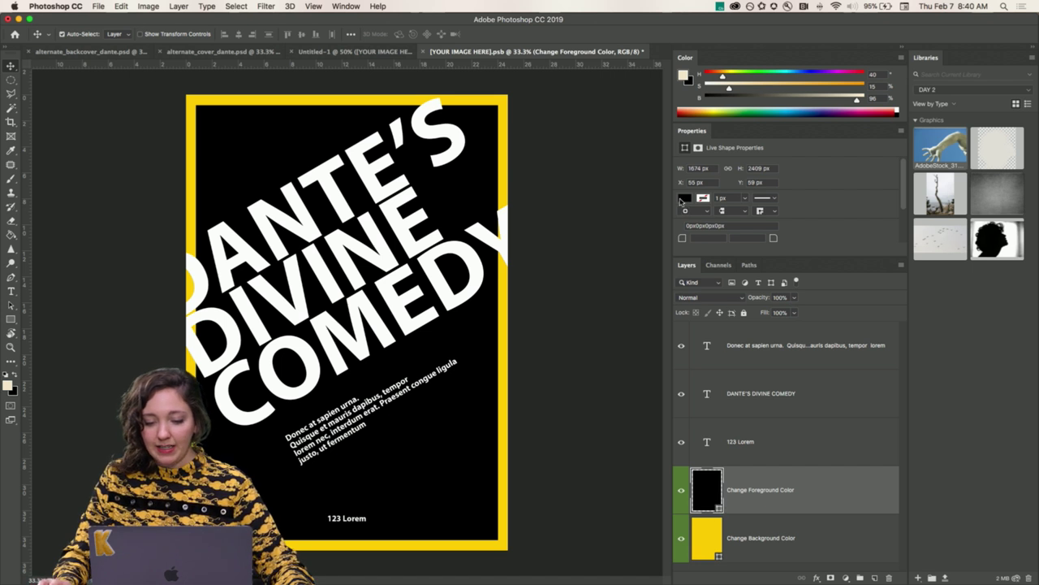
click(685, 199)
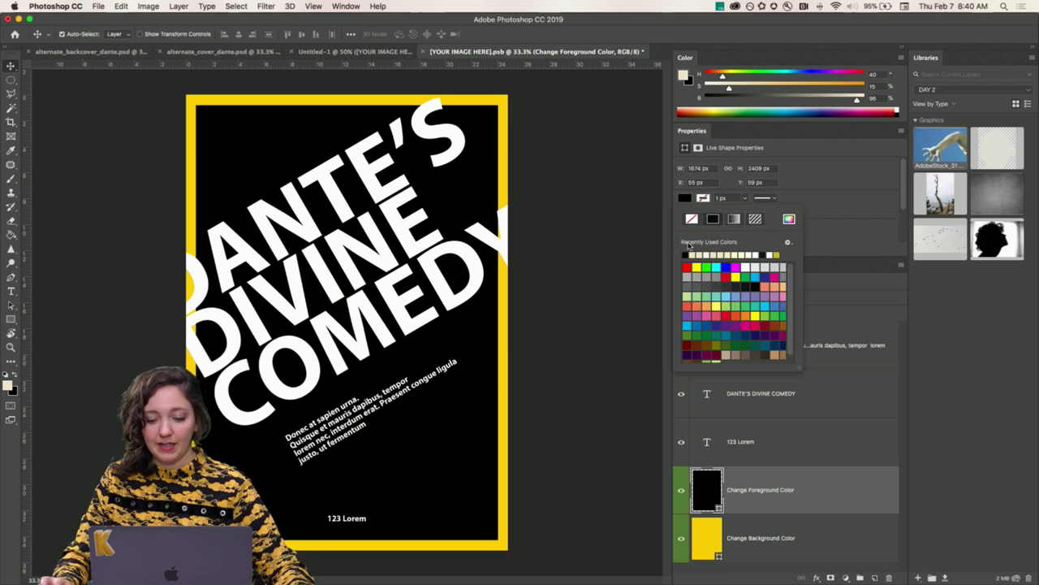
click(749, 266)
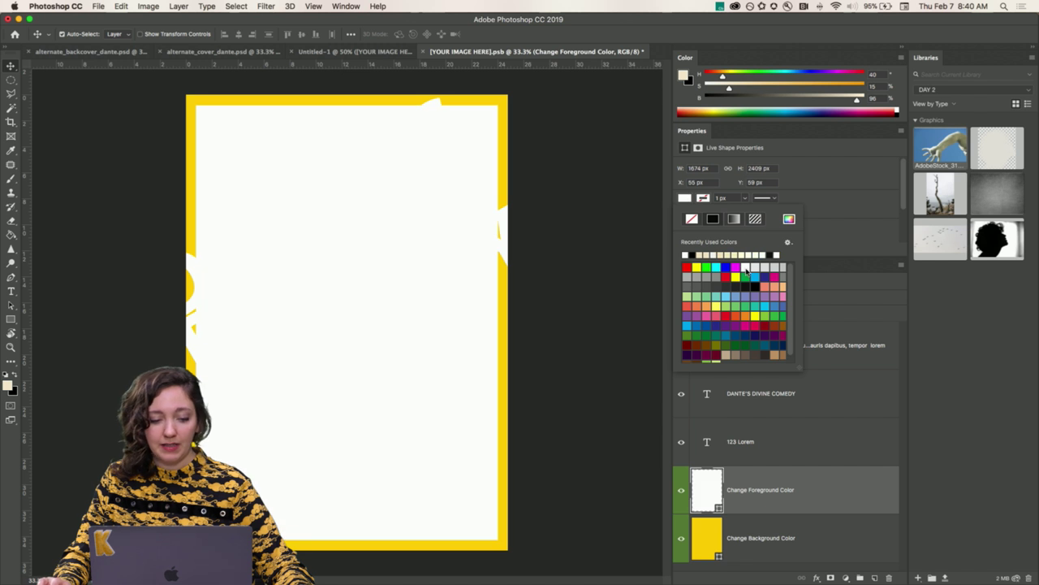
click(686, 326)
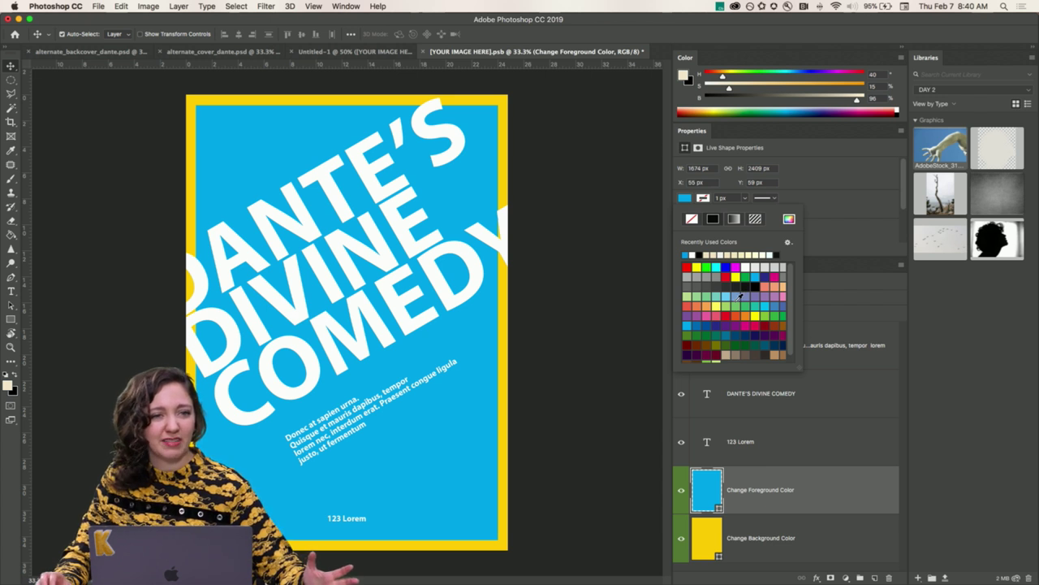
click(783, 286)
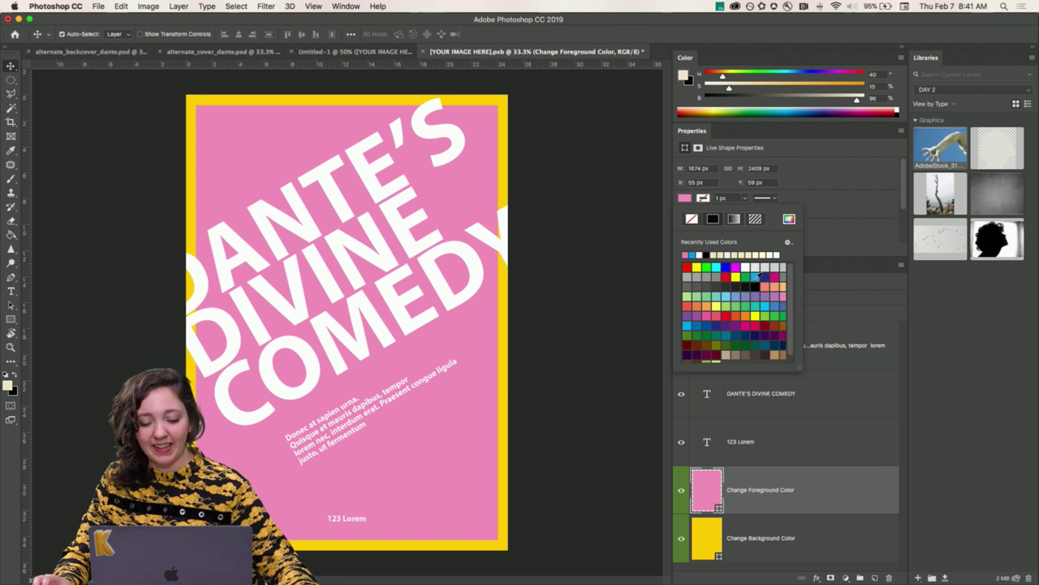
click(728, 277)
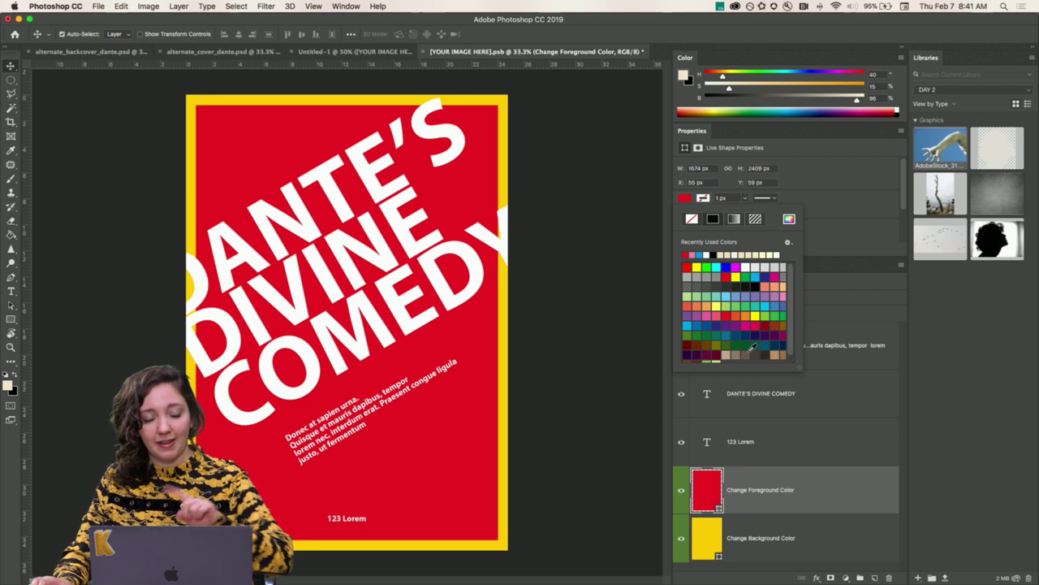
- Set the Change Background Color border fill from yellow to black
click(775, 527)
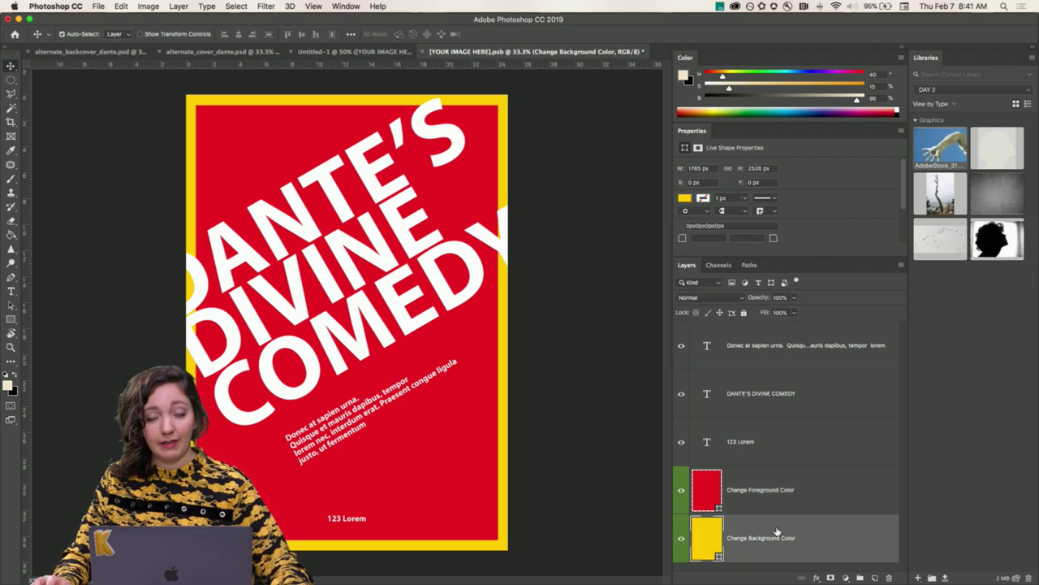
click(684, 197)
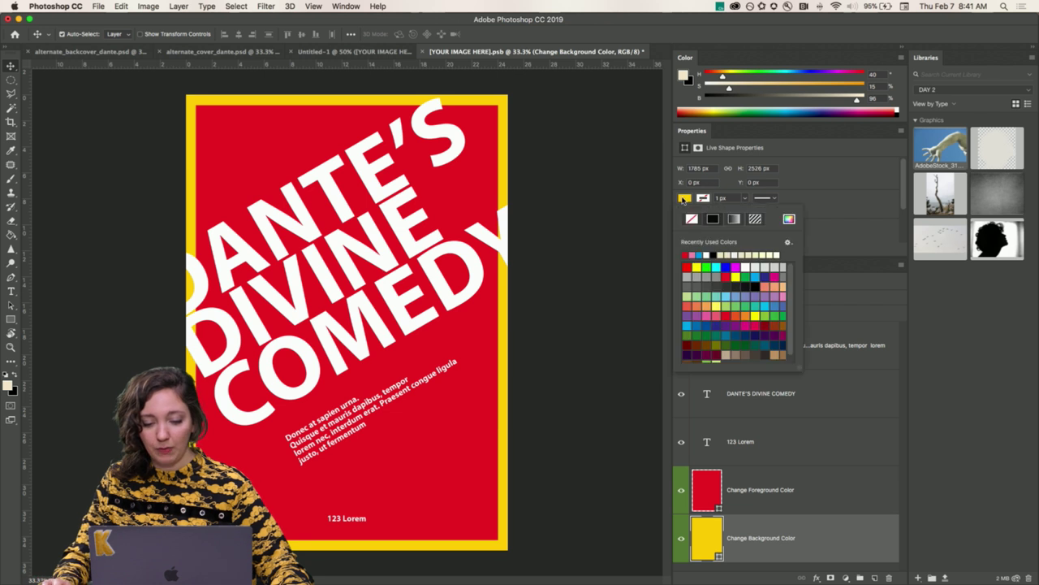
click(714, 255)
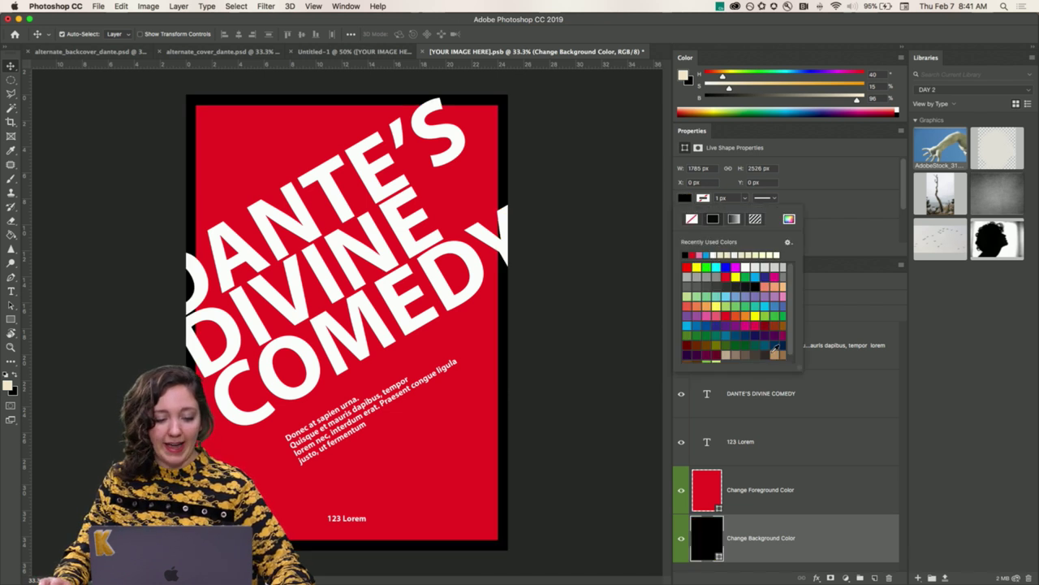
- Save the cover artwork and return to the Untitled-1 mockup
click(807, 487)
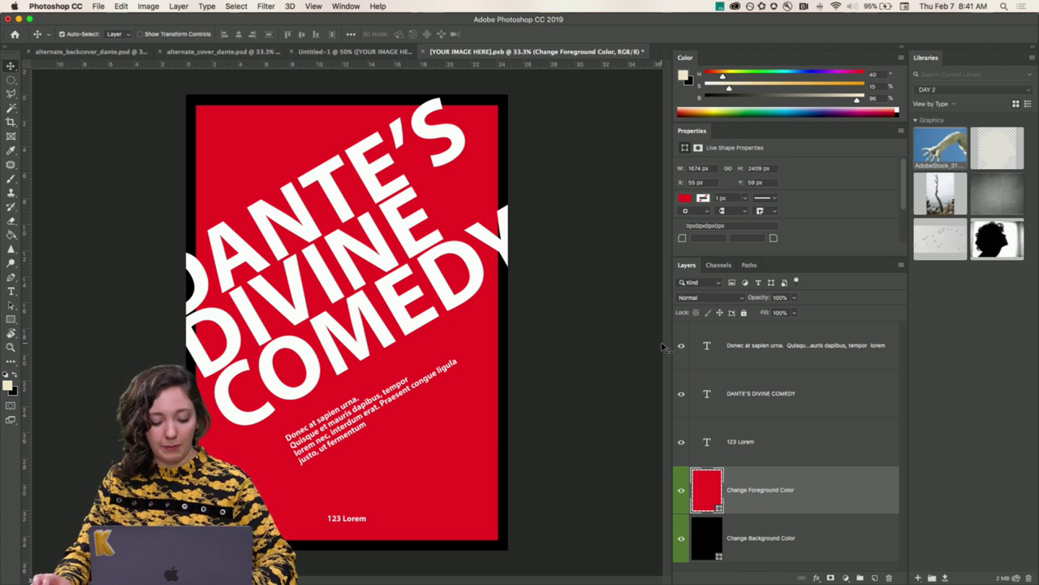
click(99, 5)
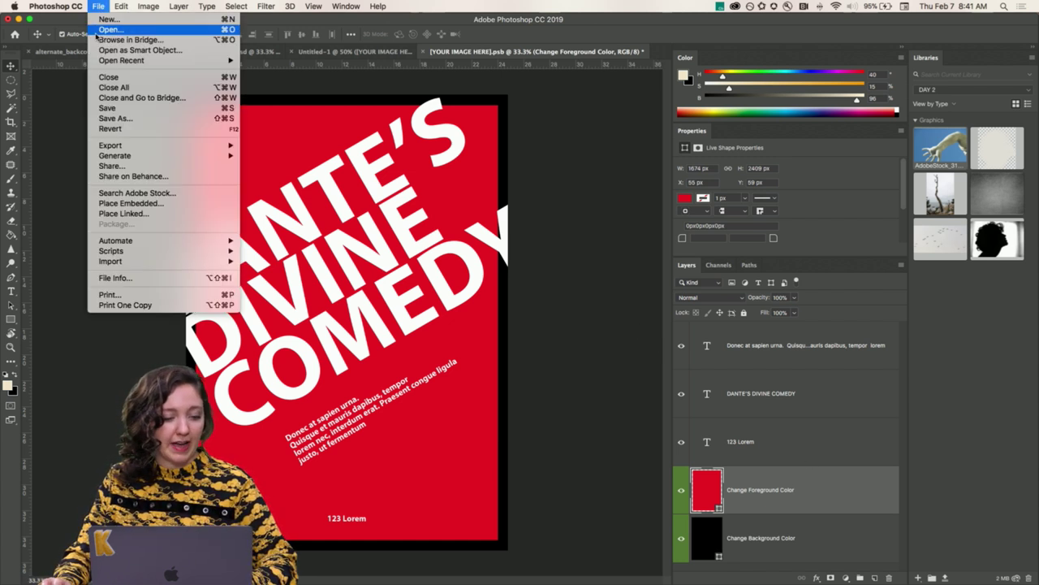
click(110, 108)
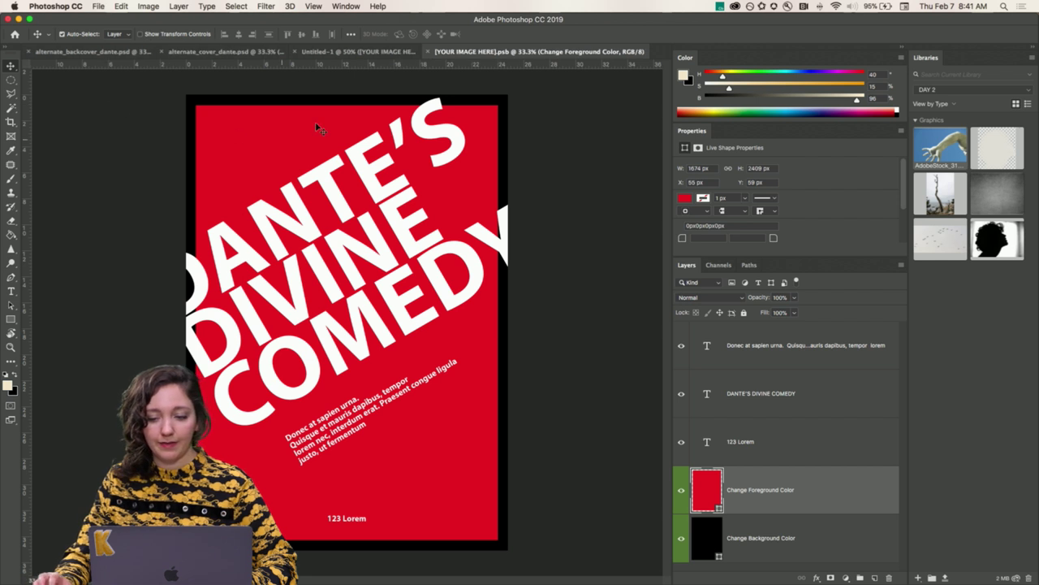
click(351, 50)
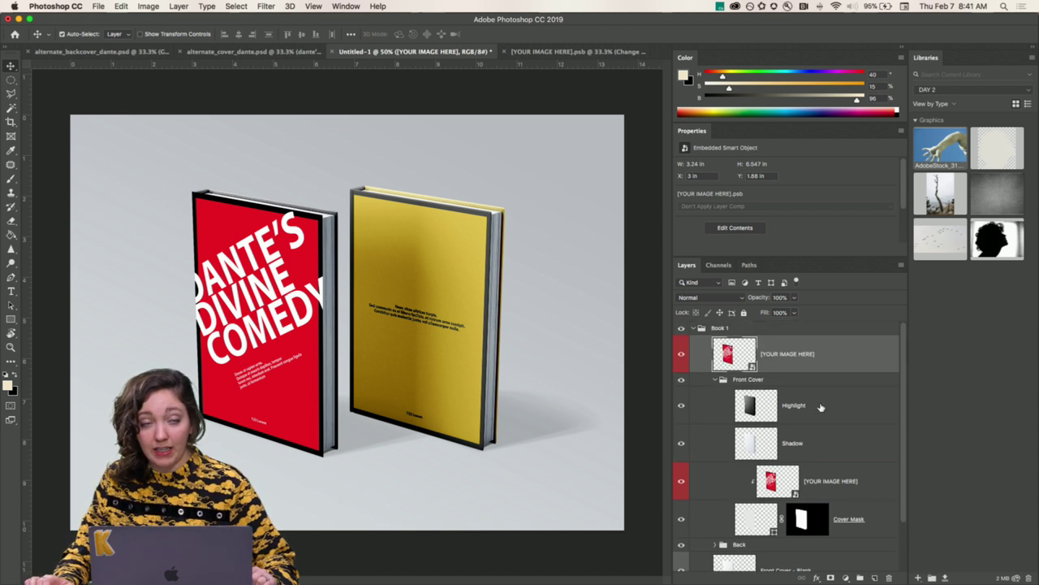
scroll(820, 407, down, 3)
scroll(820, 407, up, 3)
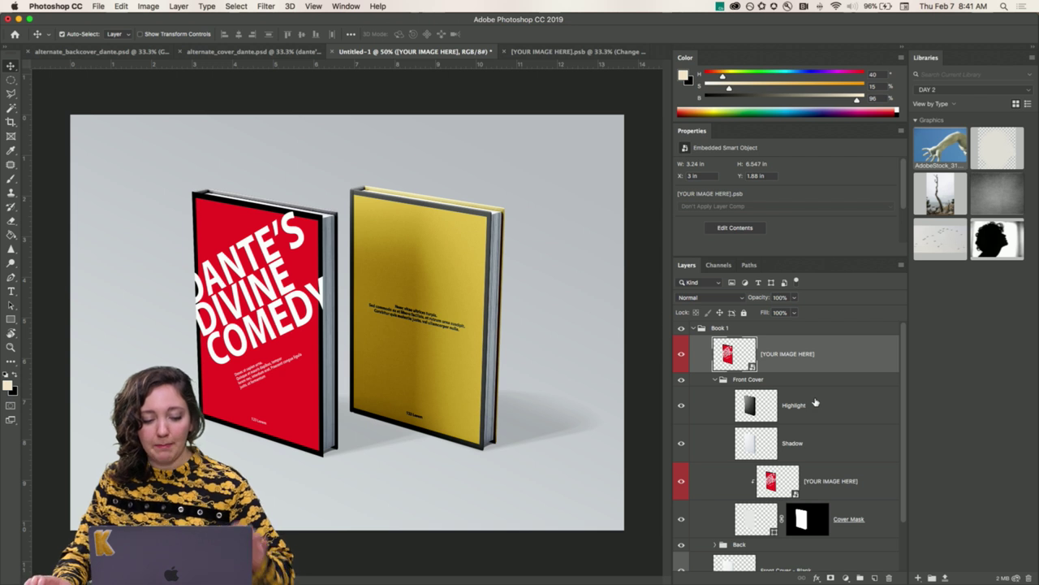
scroll(804, 405, down, 3)
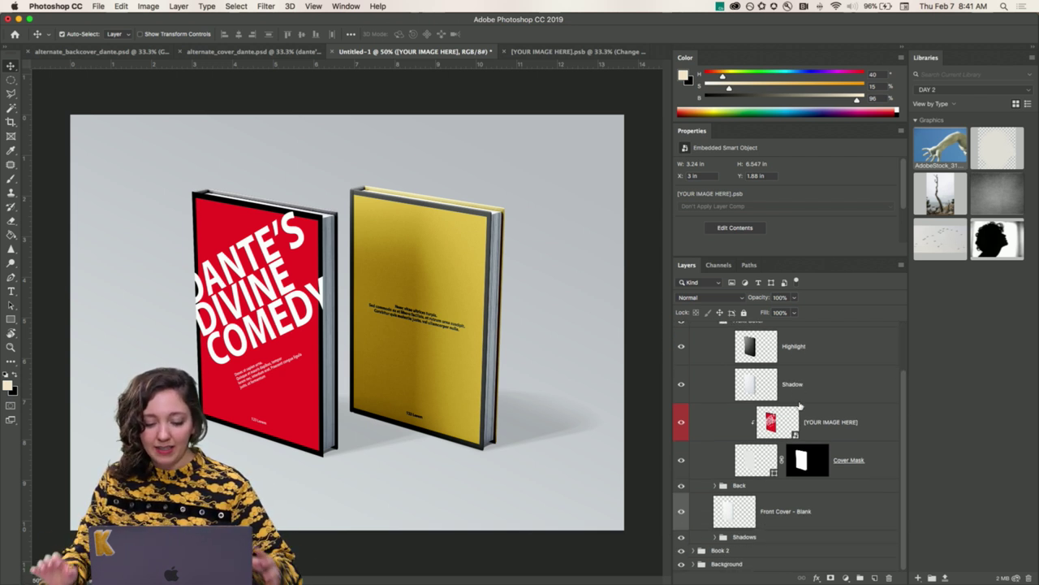
click(681, 347)
click(681, 348)
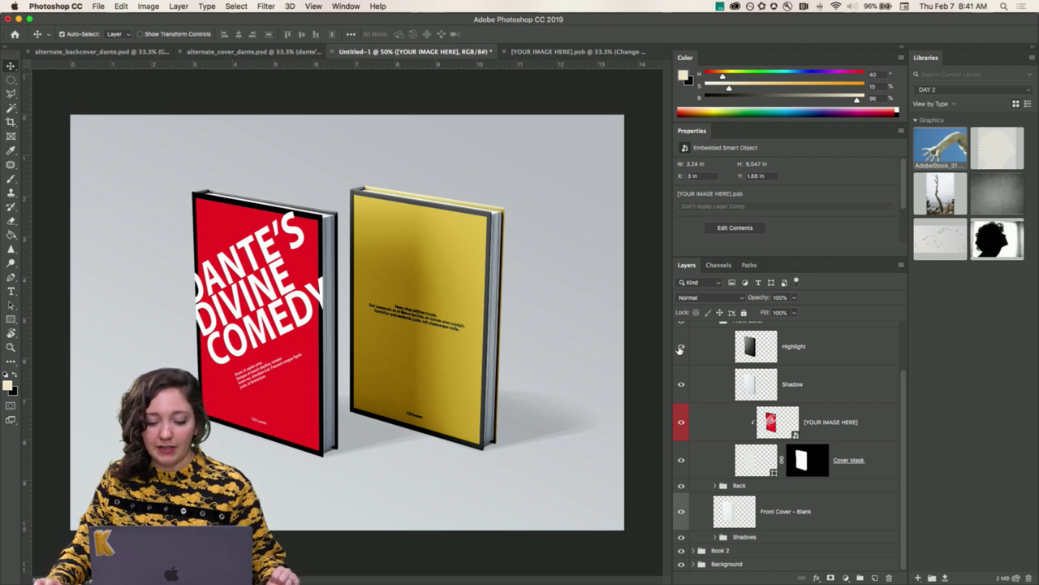
scroll(680, 349, up, 3)
click(682, 406)
click(682, 406)
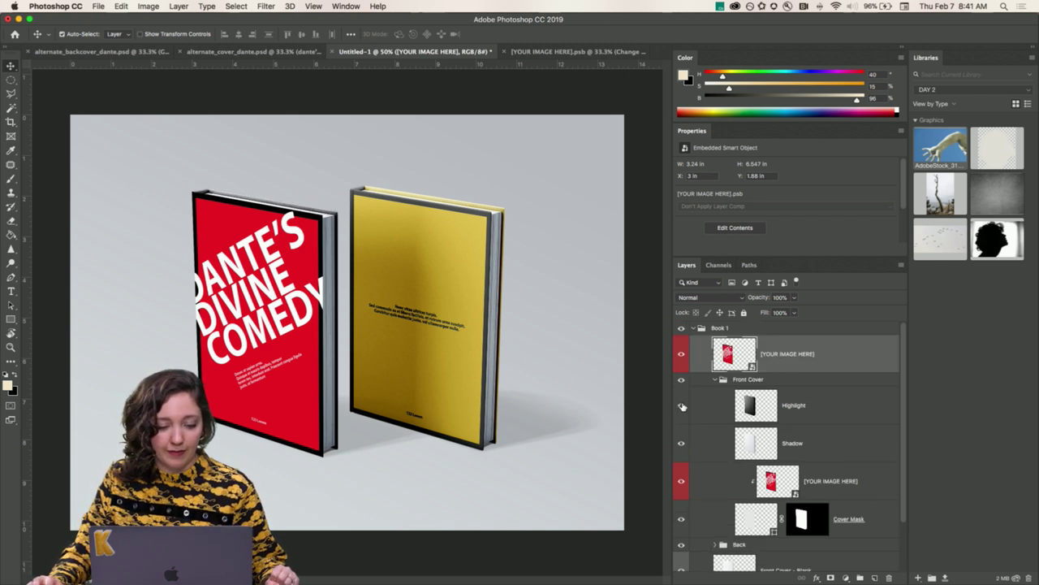
click(682, 406)
click(682, 406)
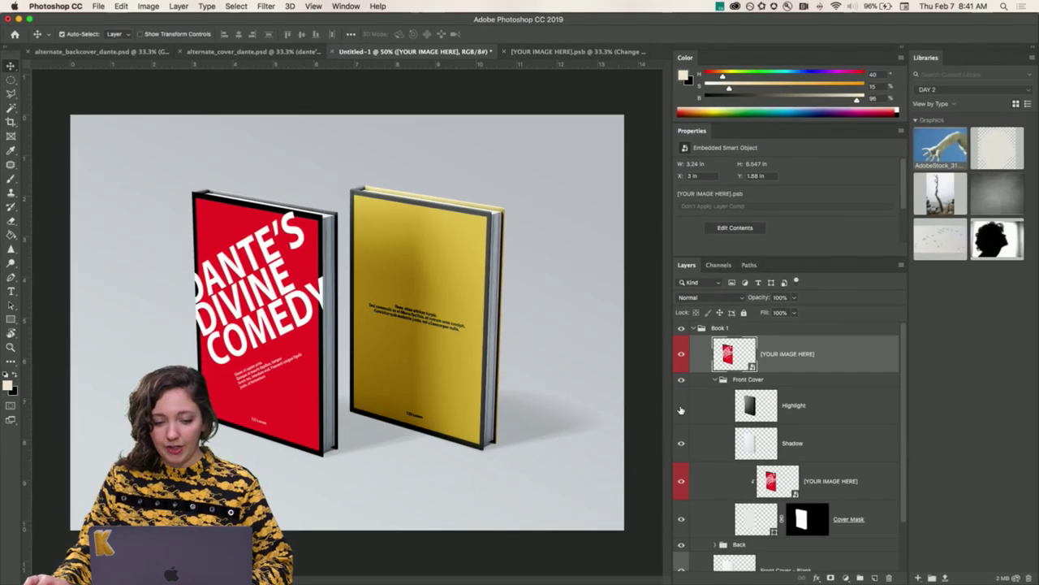
click(680, 407)
click(681, 408)
click(680, 408)
click(681, 408)
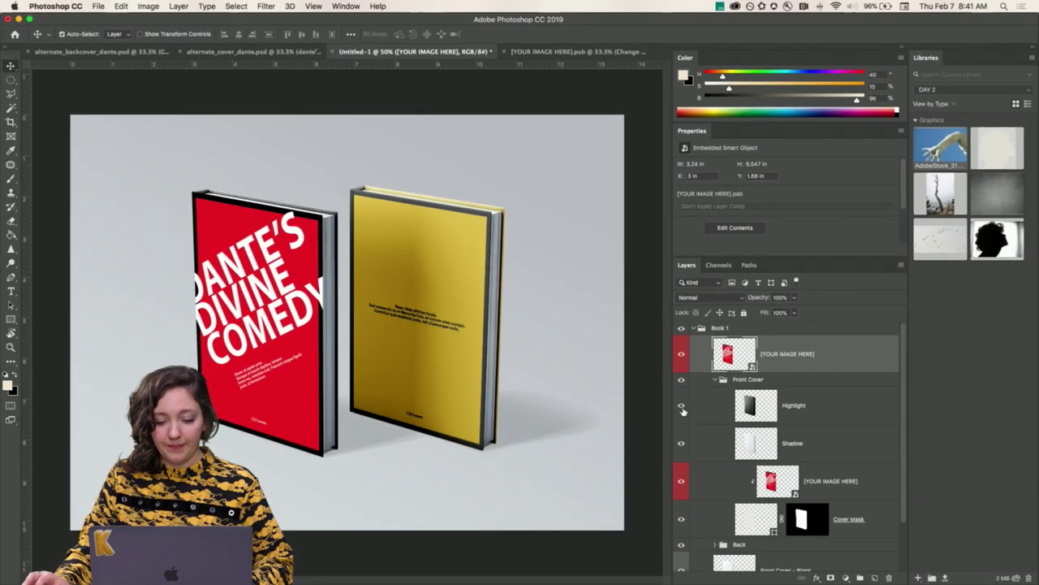
click(682, 445)
click(681, 445)
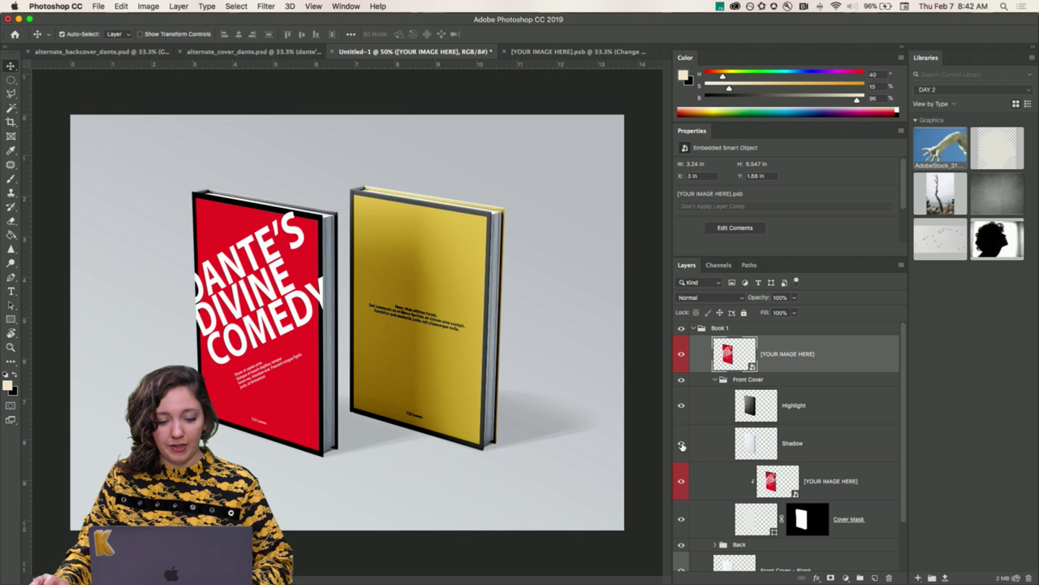
click(682, 445)
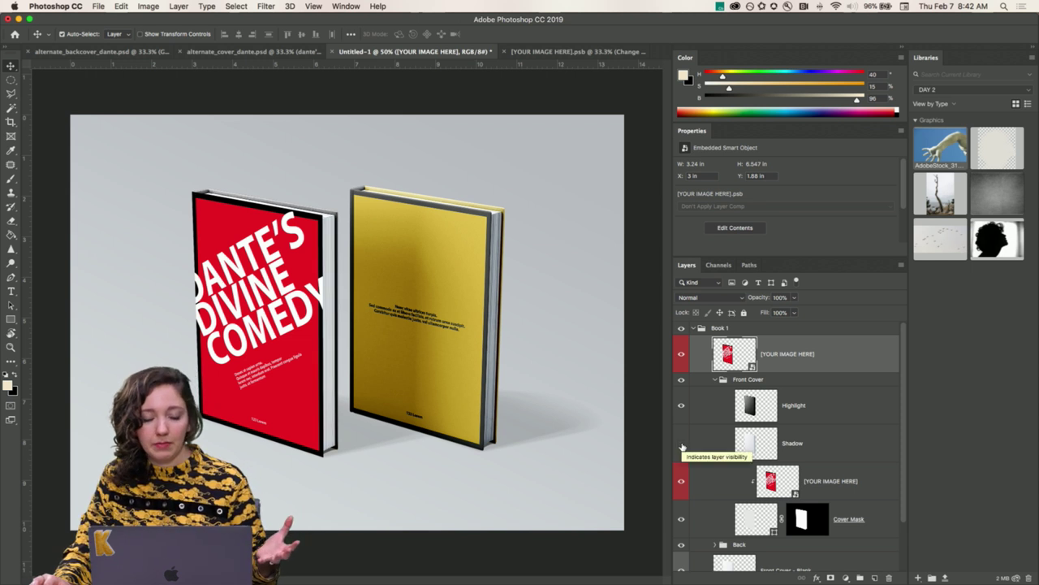
click(682, 445)
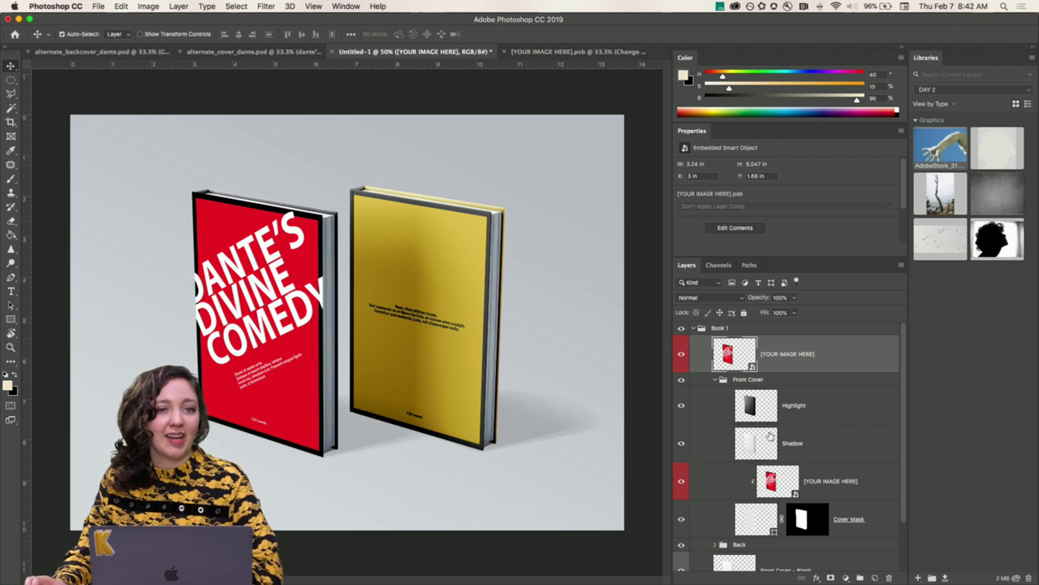
- Expand the Book 2 group and open its [YOUR IMAGE HERE] cover smart object
scroll(812, 438, down, 3)
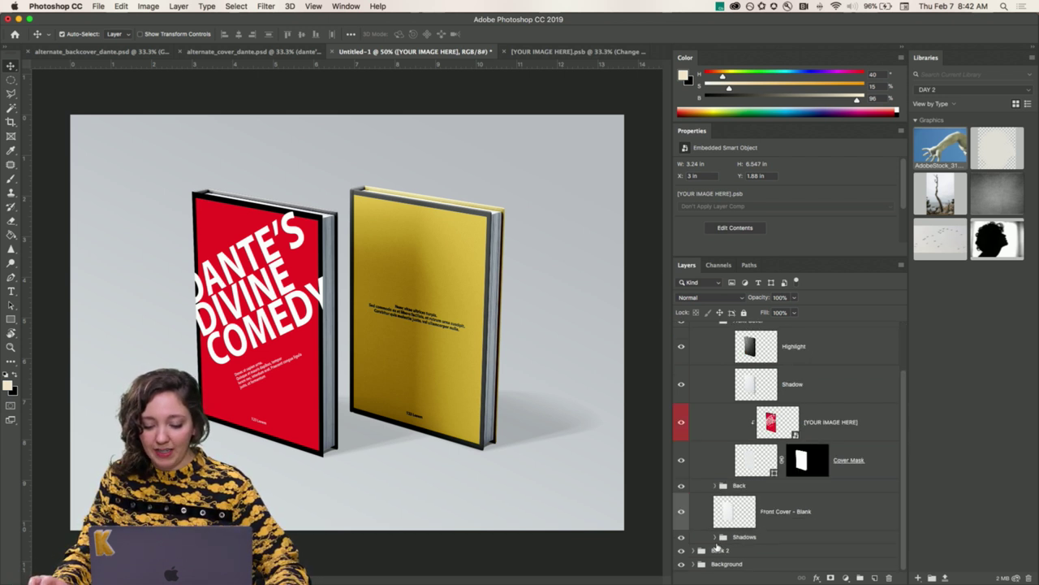
click(691, 551)
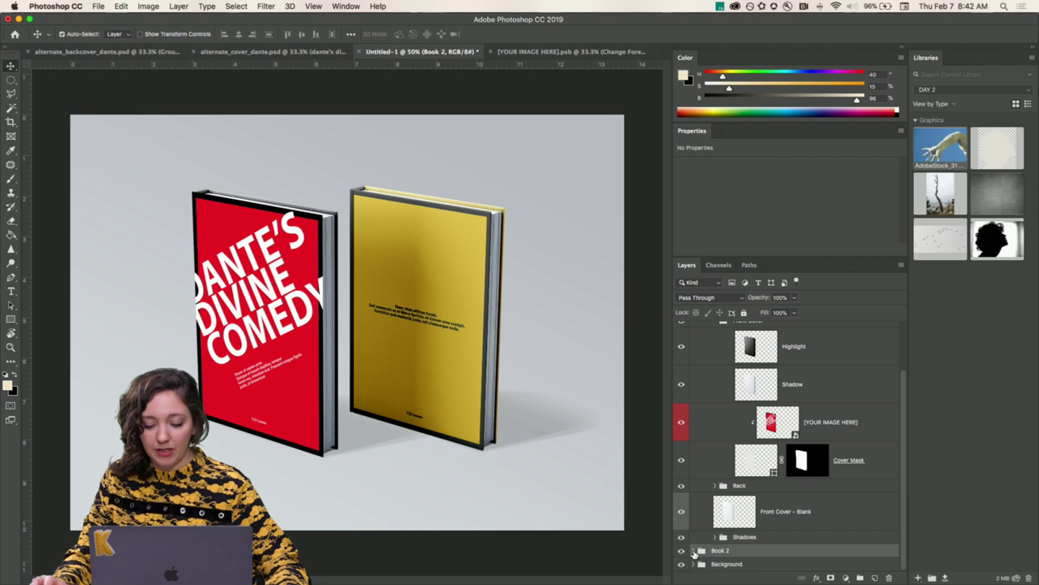
click(692, 551)
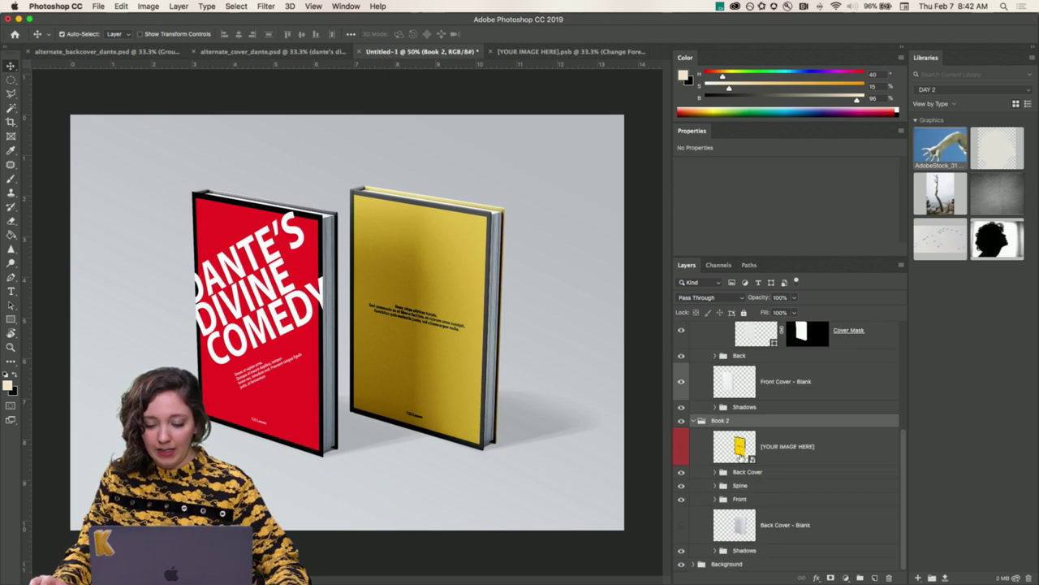
double_click(741, 452)
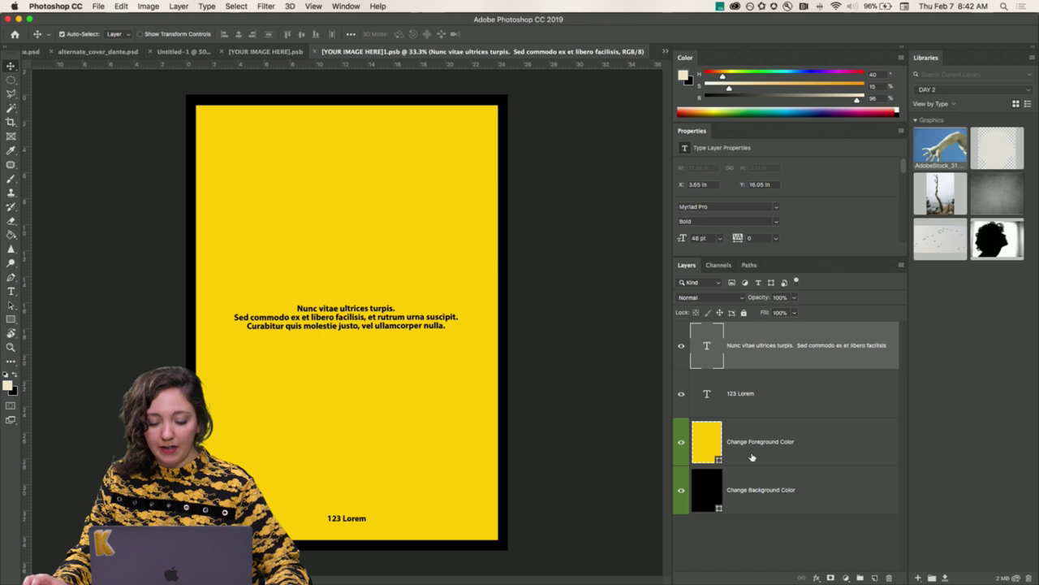
- Change the cover's yellow background fill to red
click(712, 439)
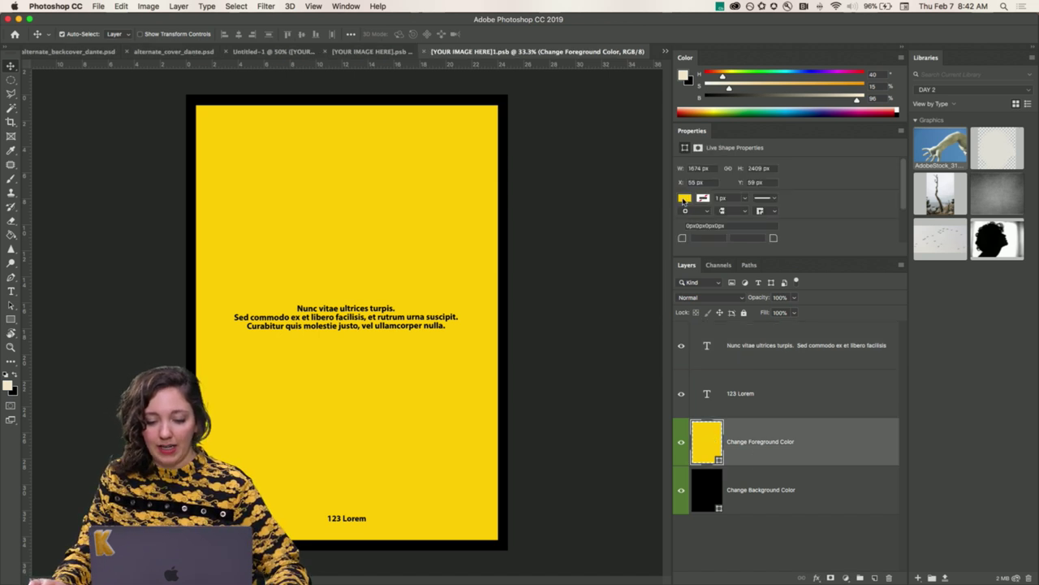
click(685, 198)
click(686, 255)
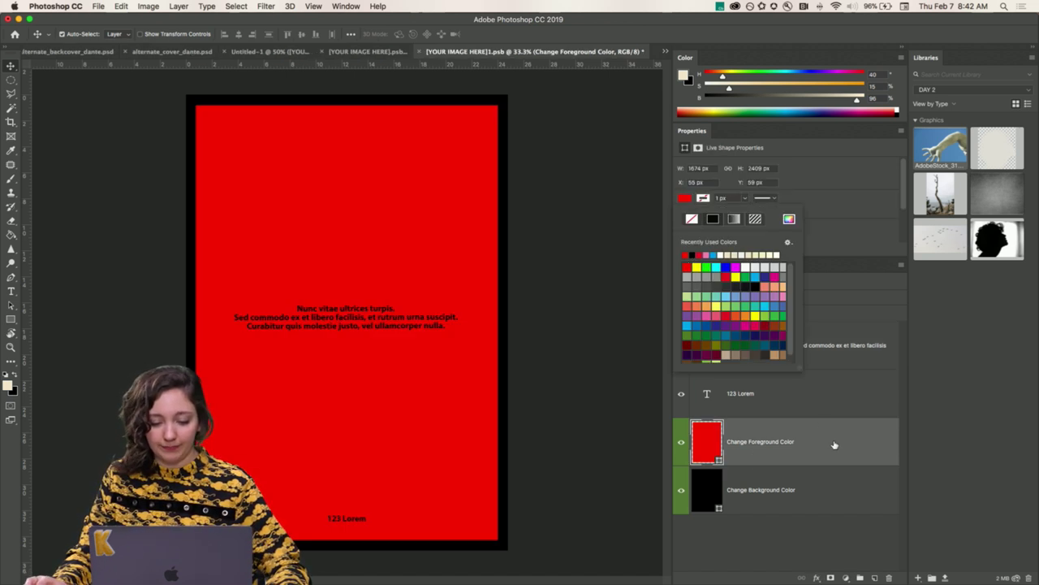
click(821, 408)
- Replace the placeholder paragraph with 'INFERNO PURGATORY PARADISE WHAT'S SO FUNNY ABOUT THAT?' and commit it
click(774, 354)
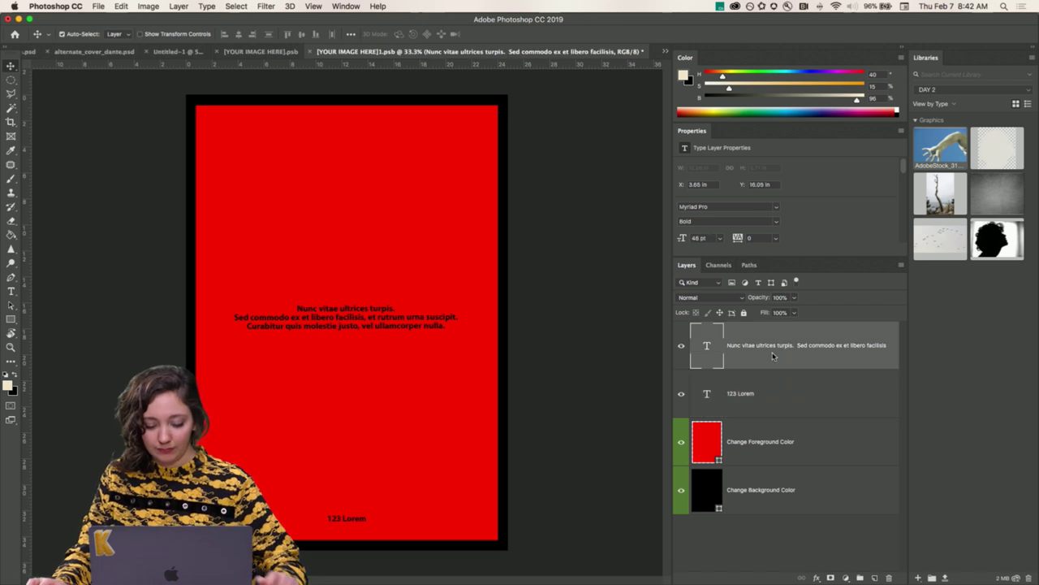
key(t)
click(425, 321)
key(super+a)
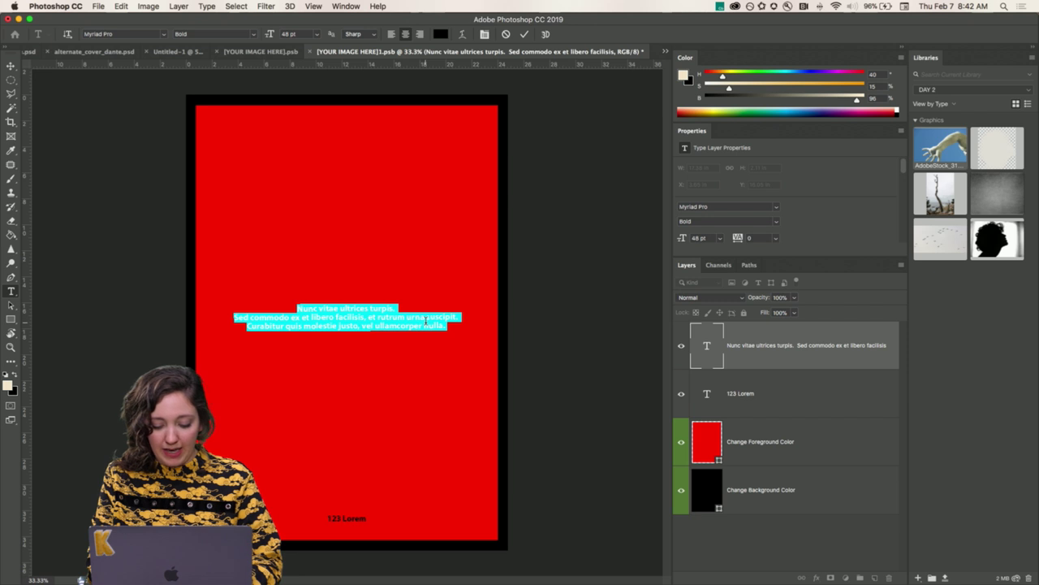
text(INFERN)
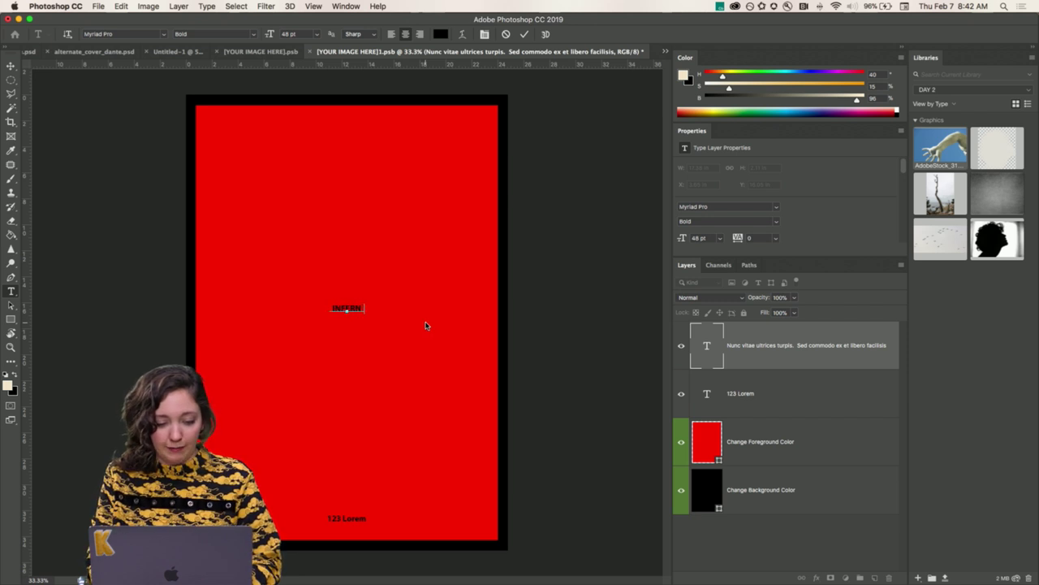
text(O PURG)
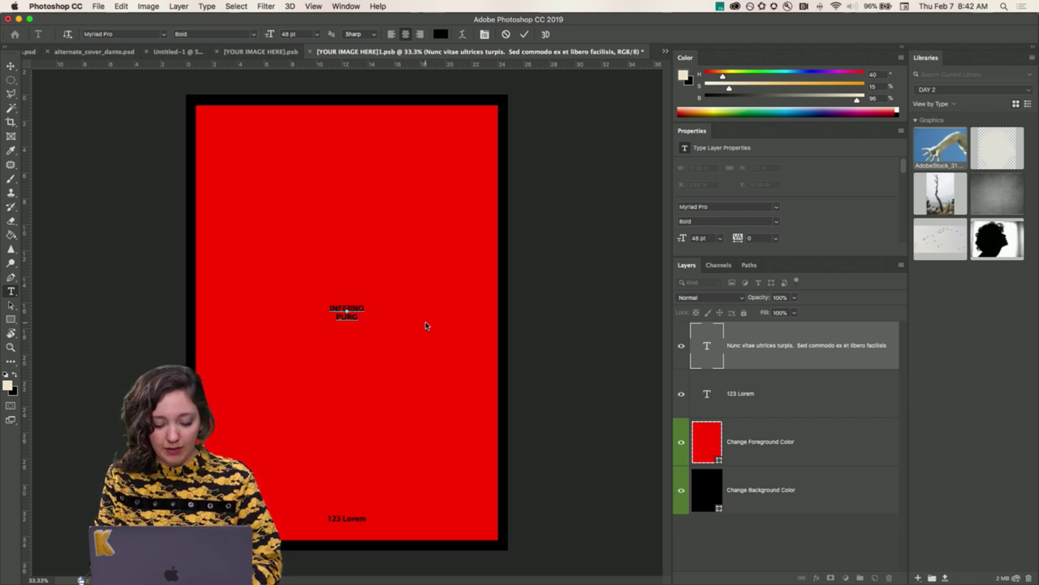
text(ATORY PARADISE  )
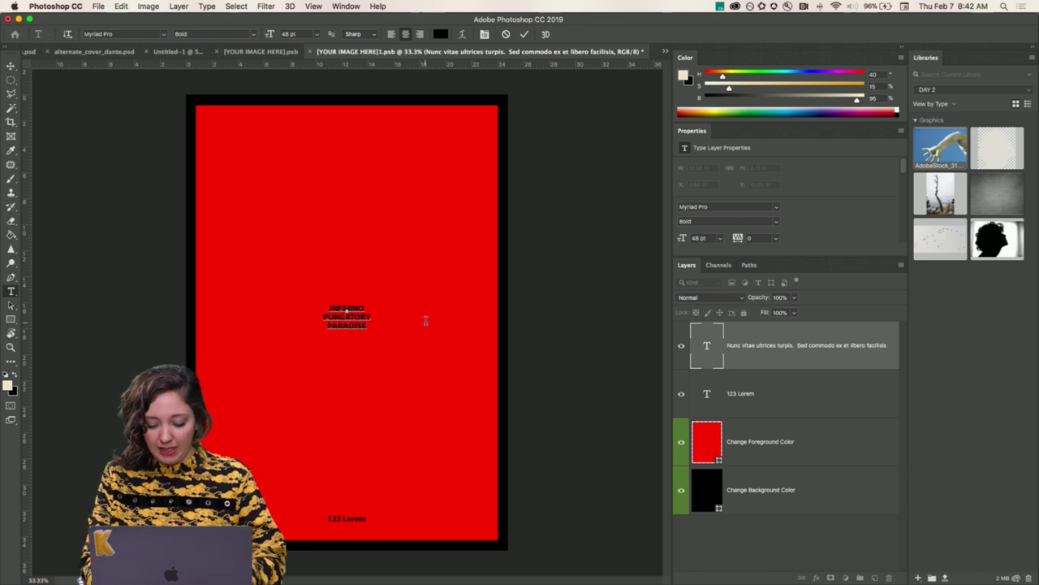
text(WHA)
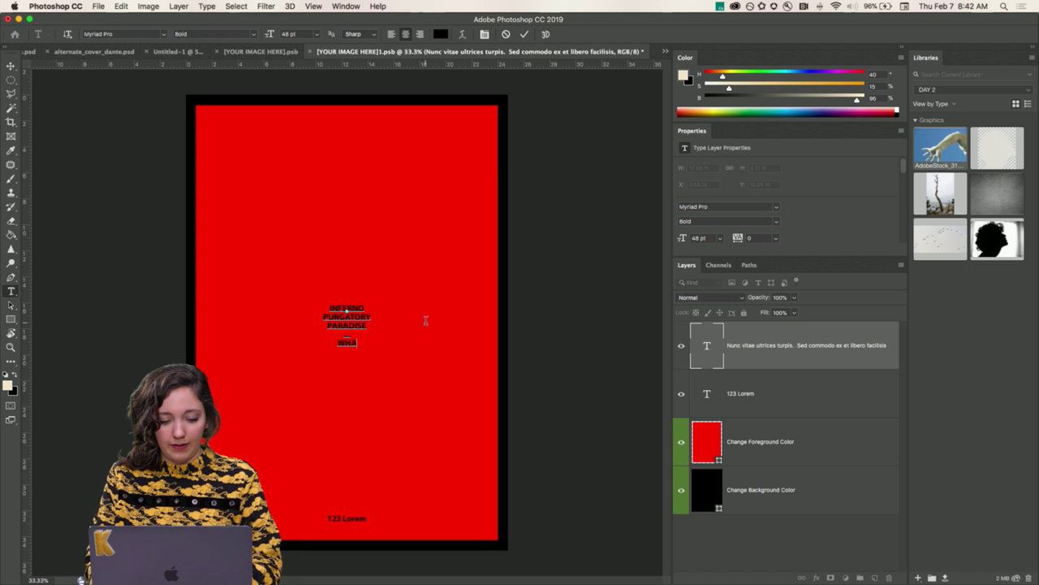
text(T'S SO FUNNY ABOUT THAT?)
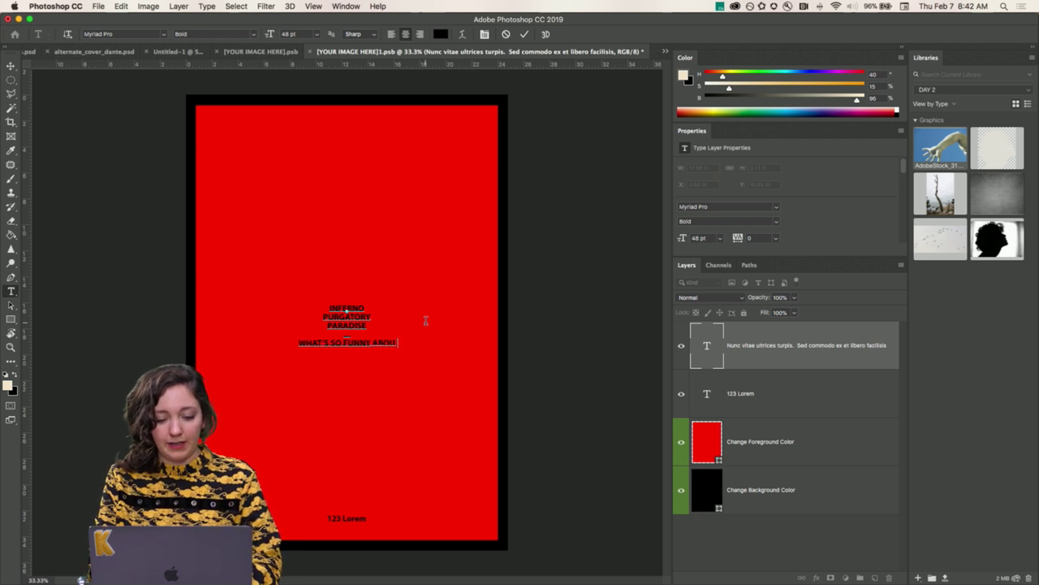
click(838, 373)
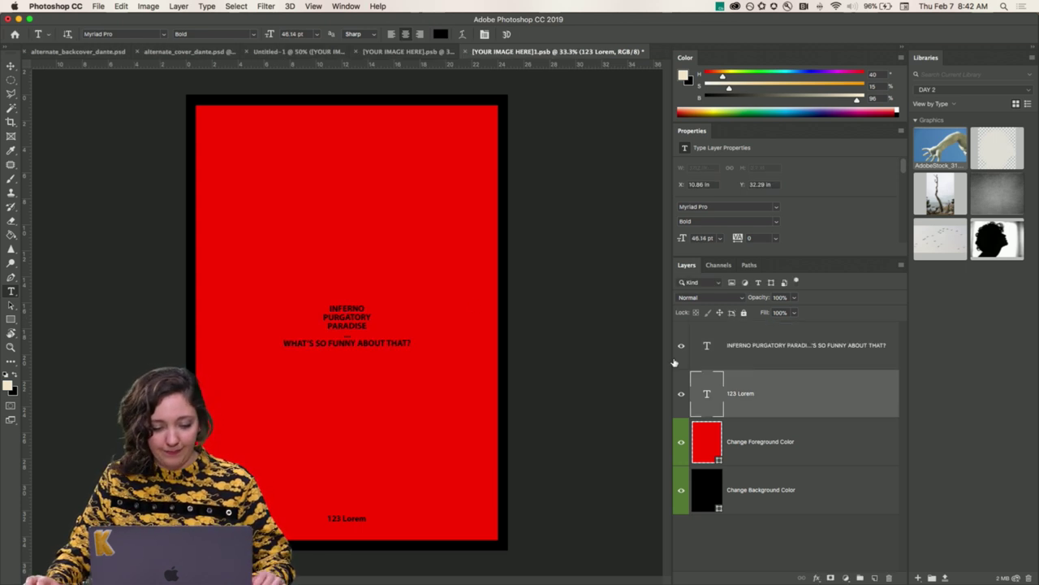
click(308, 52)
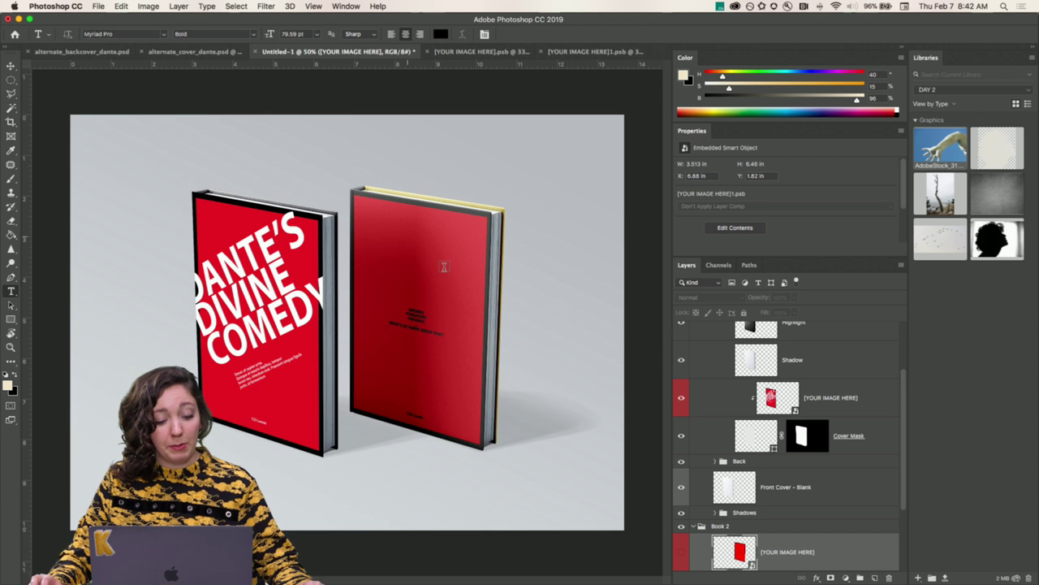
double_click(775, 551)
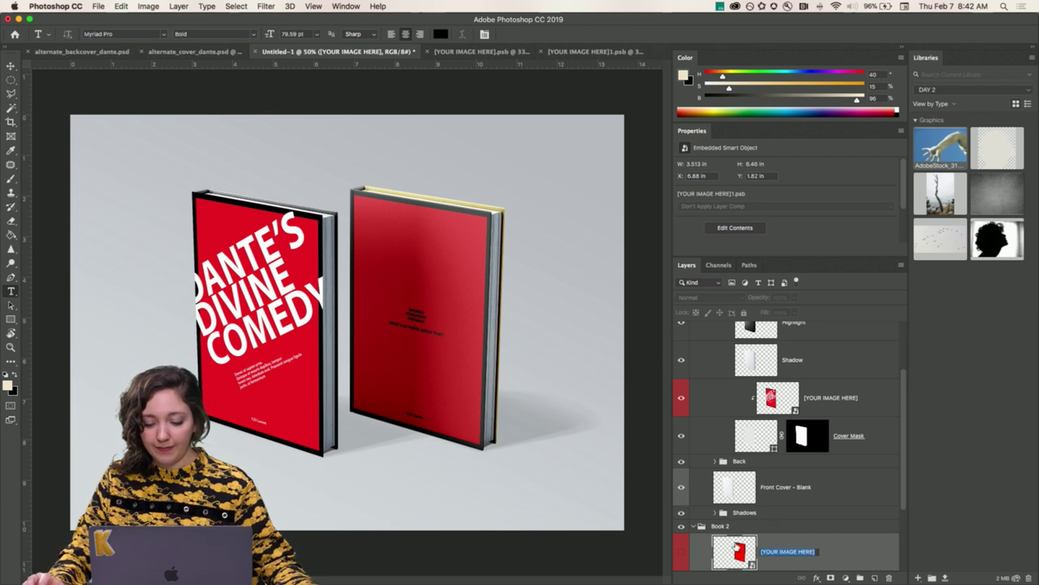
click(737, 551)
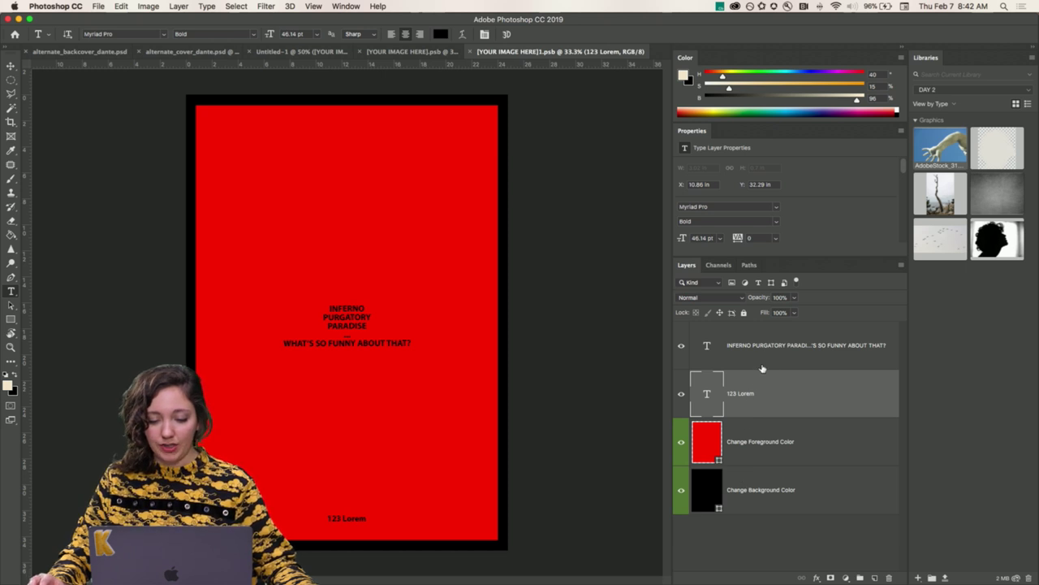
- Set the INFERNO PURGATORY PARADISE headline text colour to white over the red cover
click(765, 354)
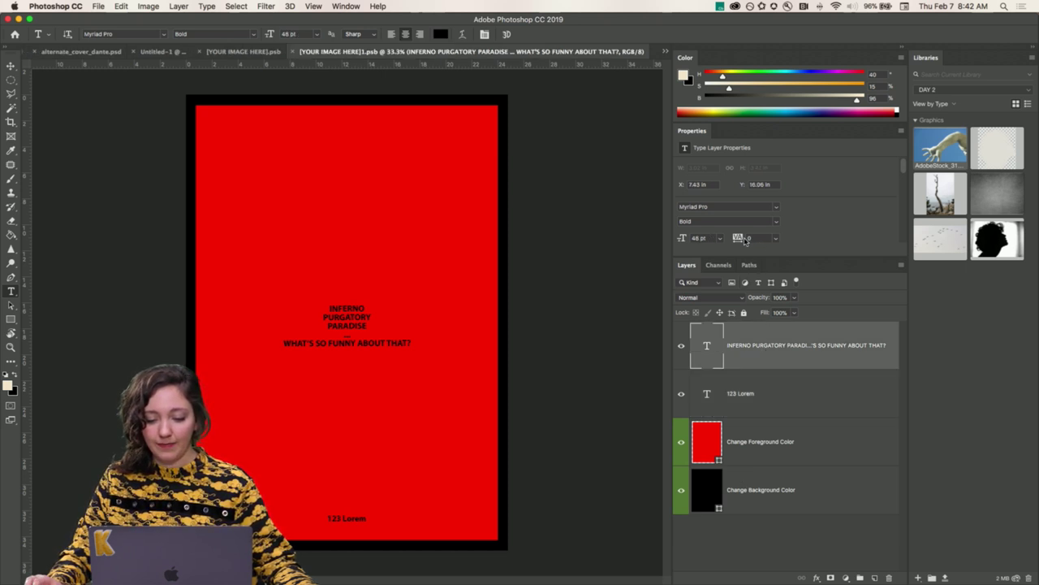
click(347, 313)
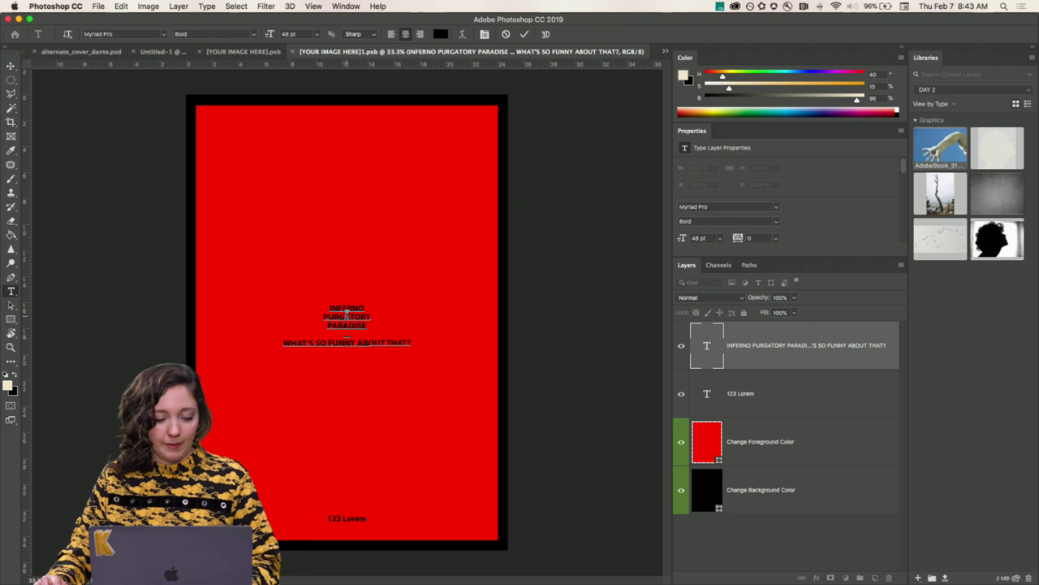
key(super+a)
drag(677, 237, 700, 238)
scroll(738, 221, down, 3)
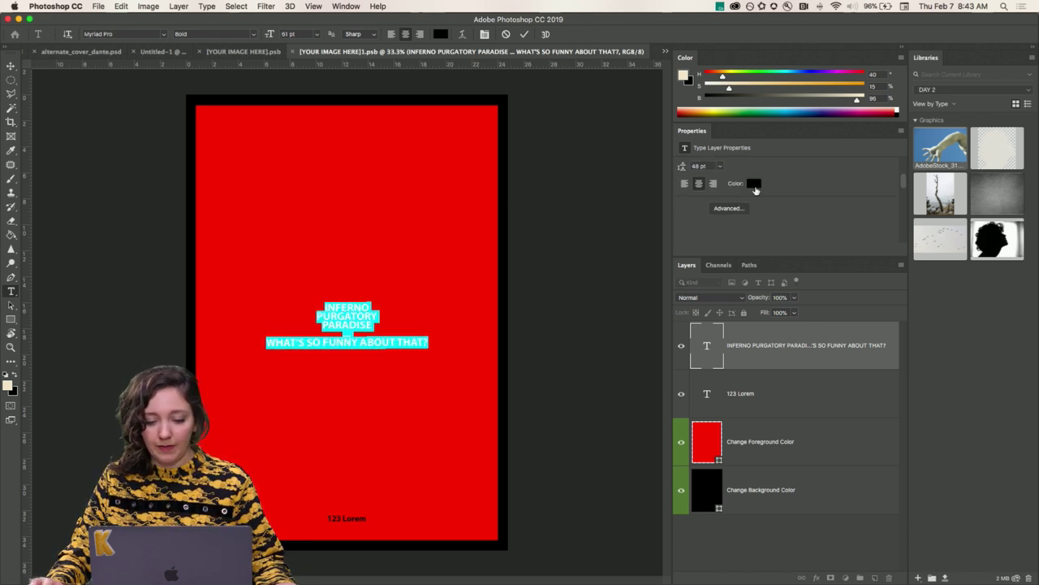
click(753, 183)
click(520, 54)
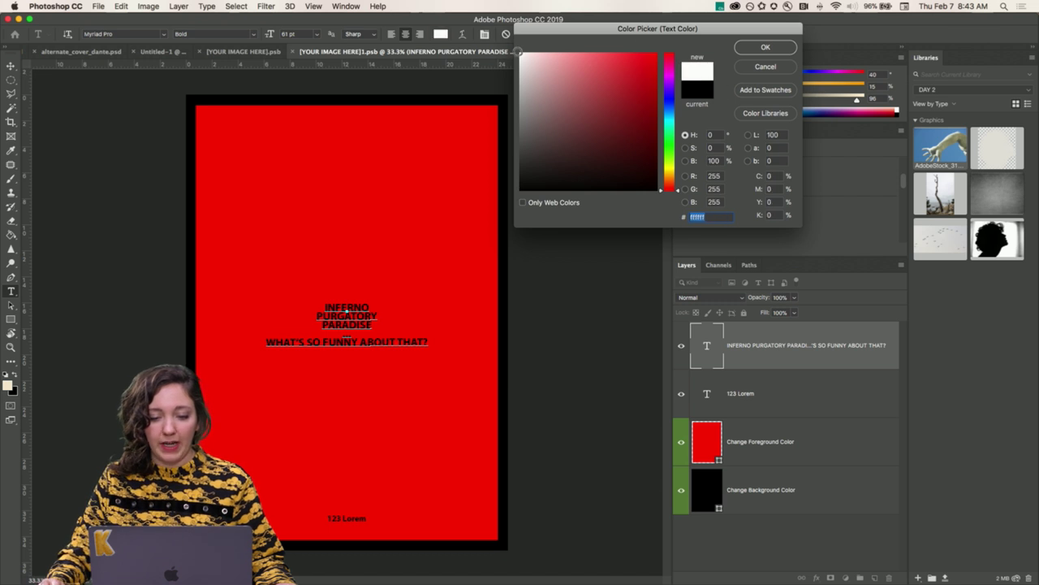
click(752, 48)
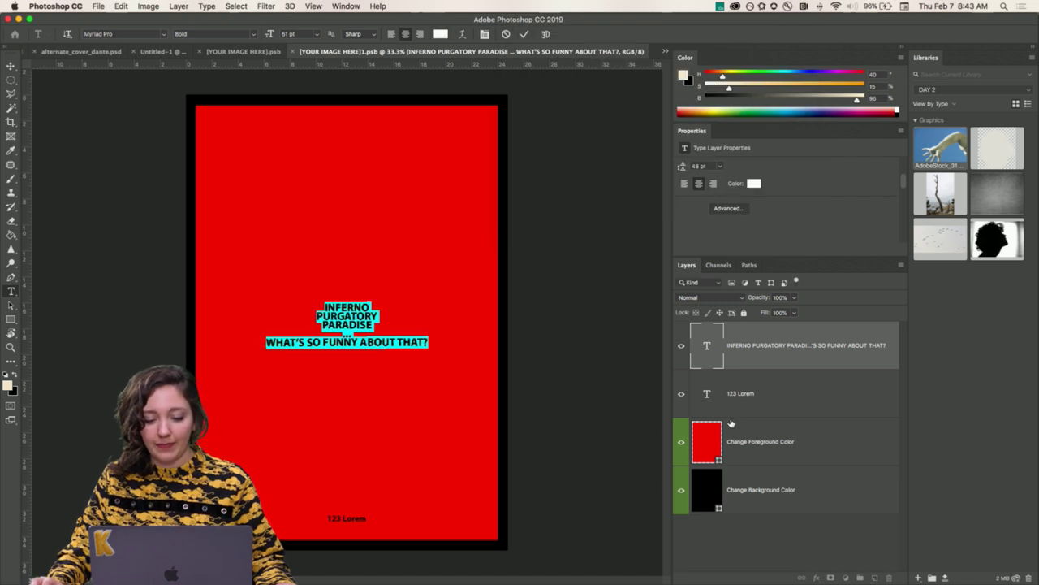
click(770, 352)
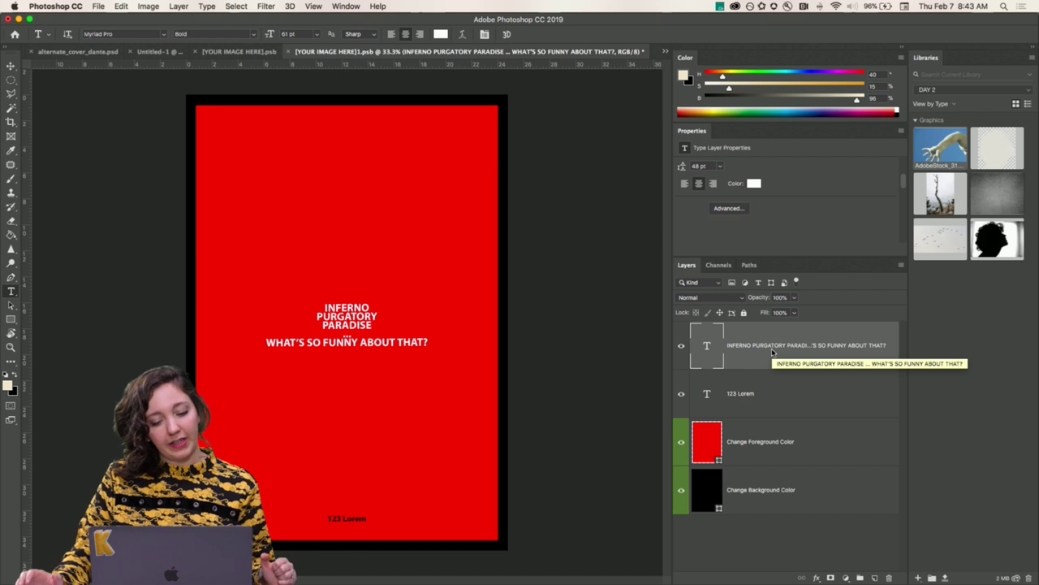
click(777, 402)
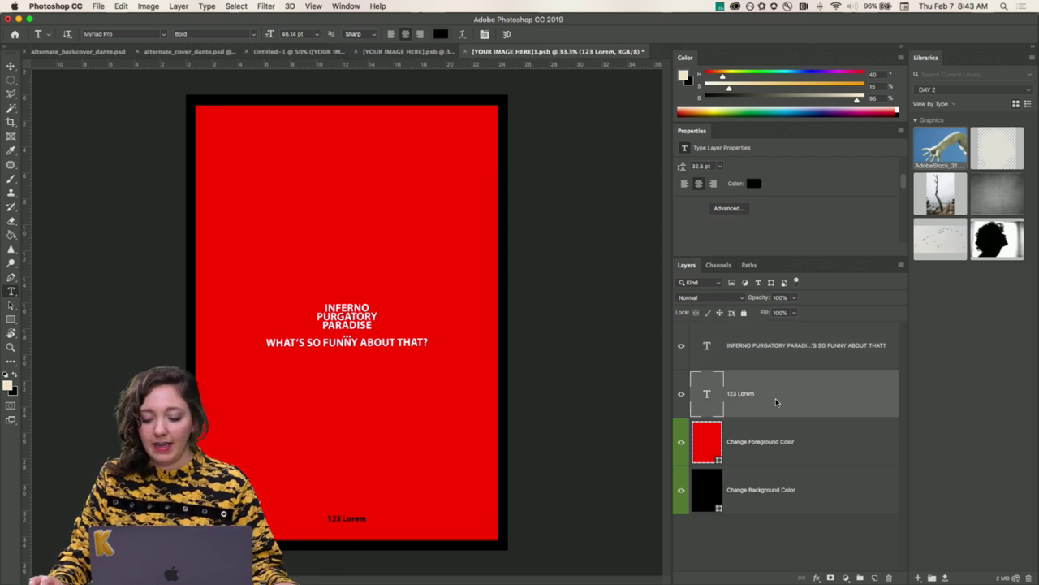
click(776, 354)
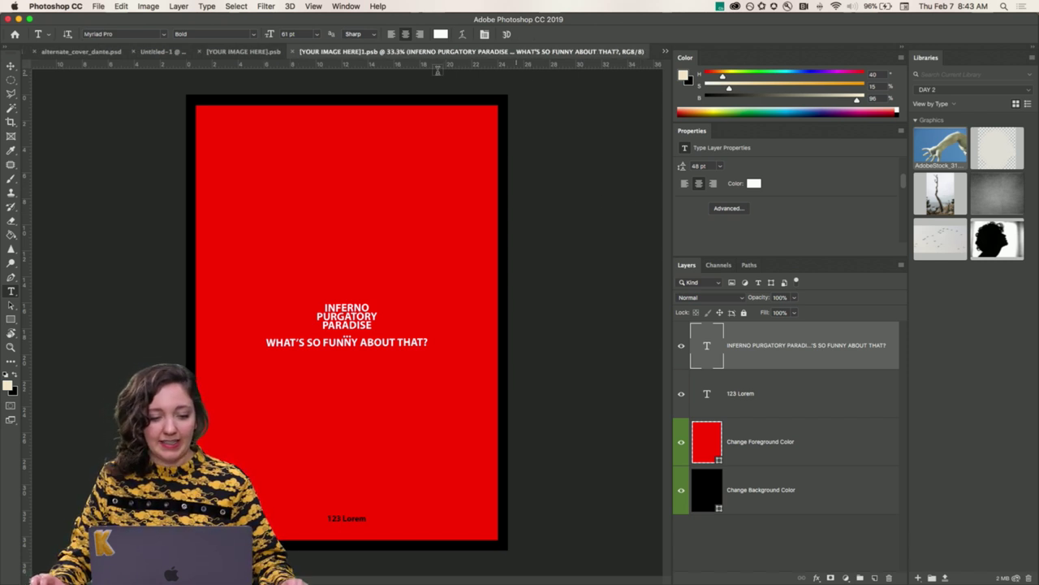
- Back in the Untitled-1 mockup, expand Book 2's Back Cover and Front groups in Layers
click(155, 52)
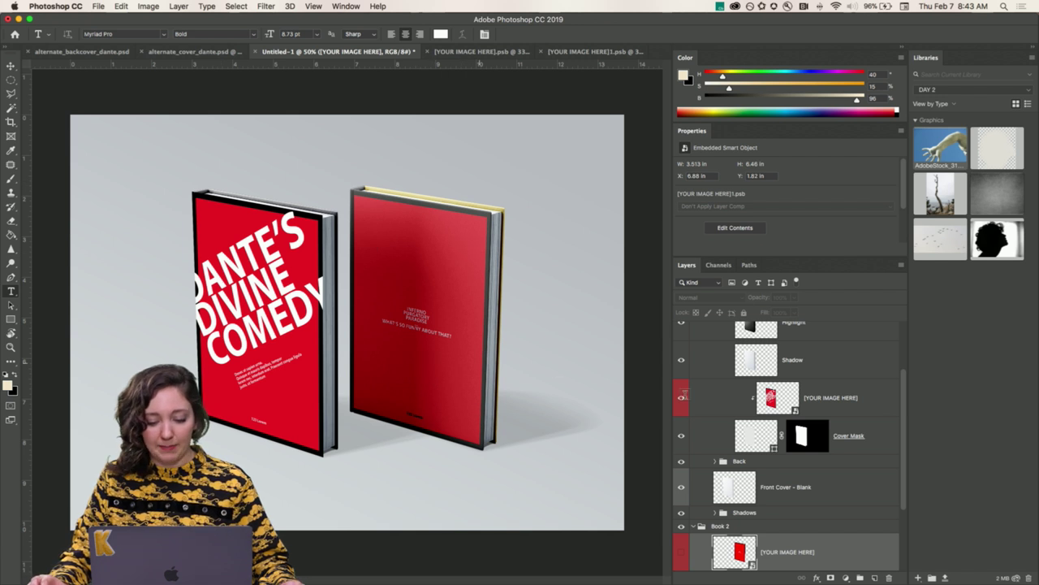
scroll(752, 421, down, 5)
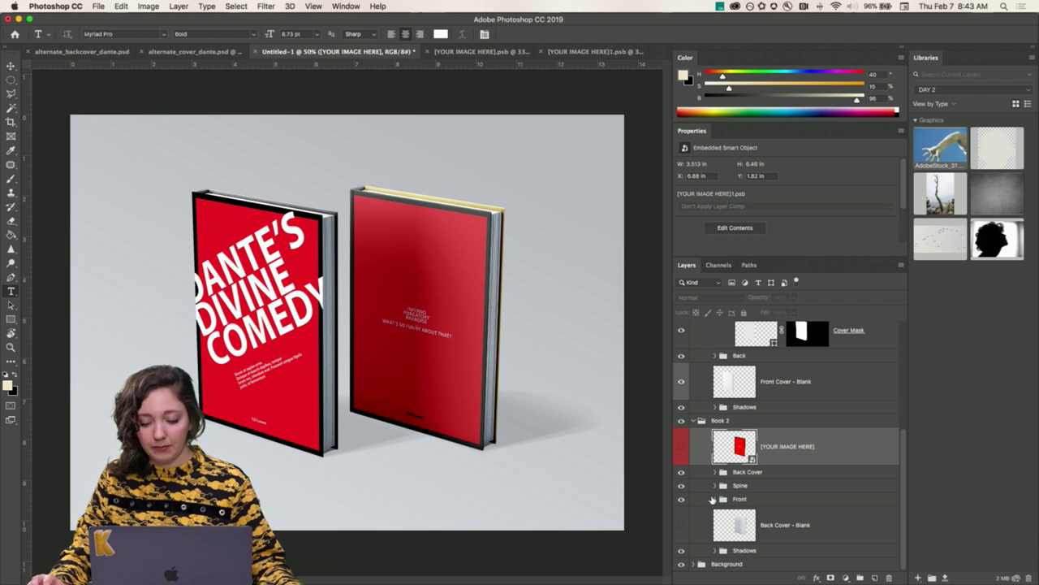
click(714, 472)
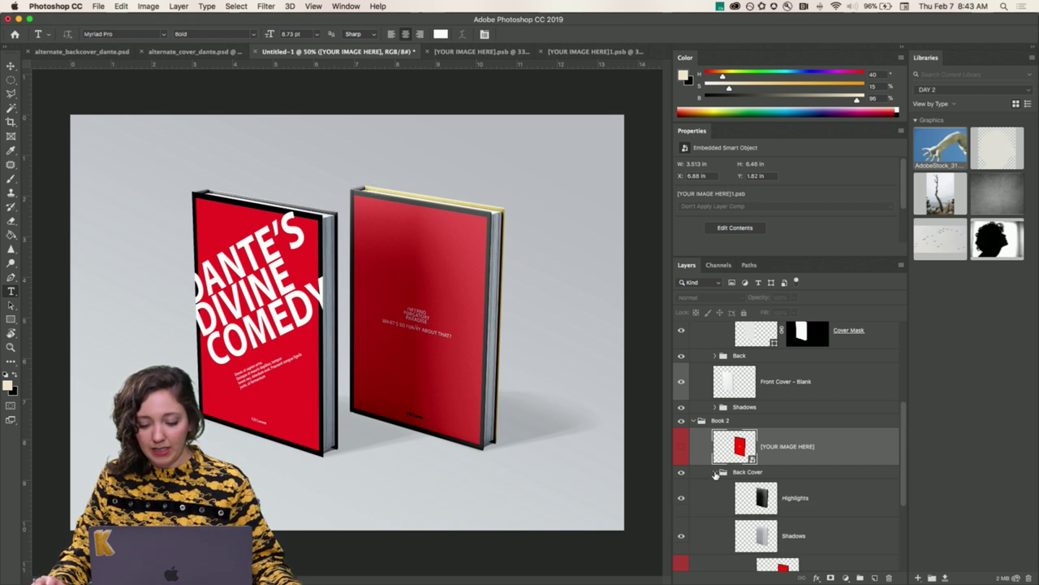
scroll(719, 475, down, 5)
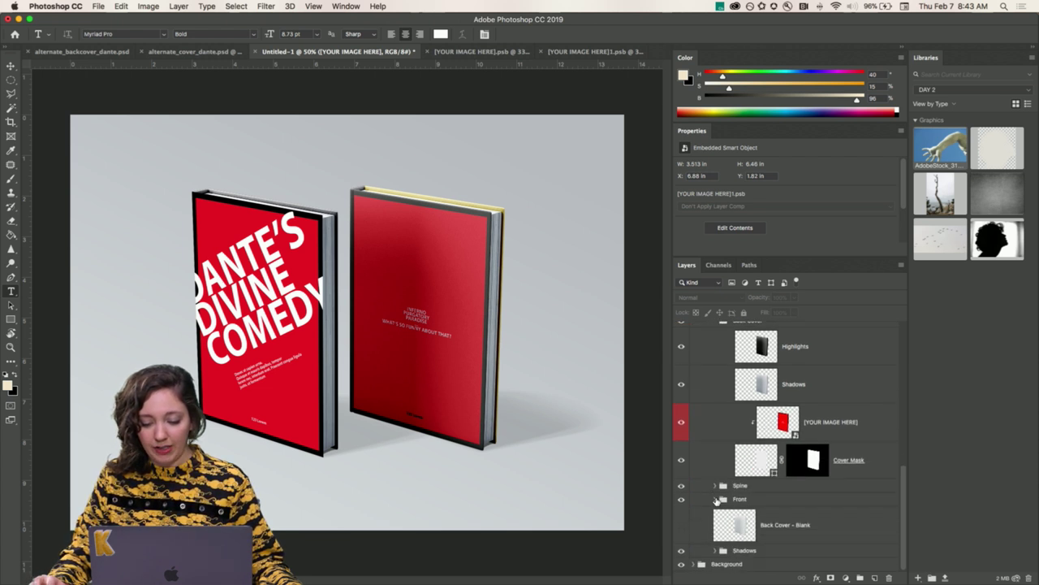
click(716, 498)
scroll(722, 477, down, 3)
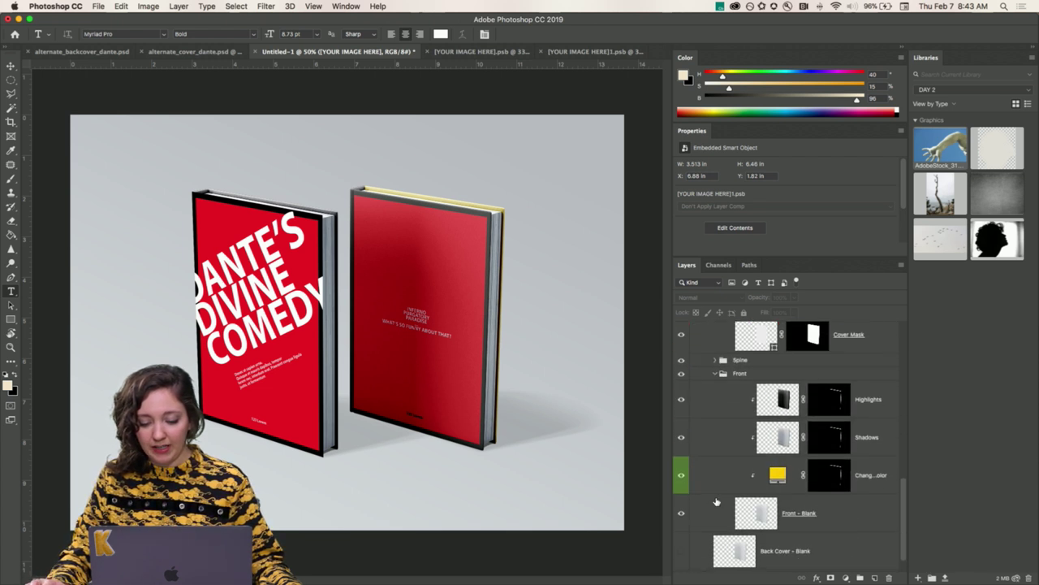
- Set the right book's Change Color edge fill to the cover red ed1c24, sampled from the cover
double_click(778, 475)
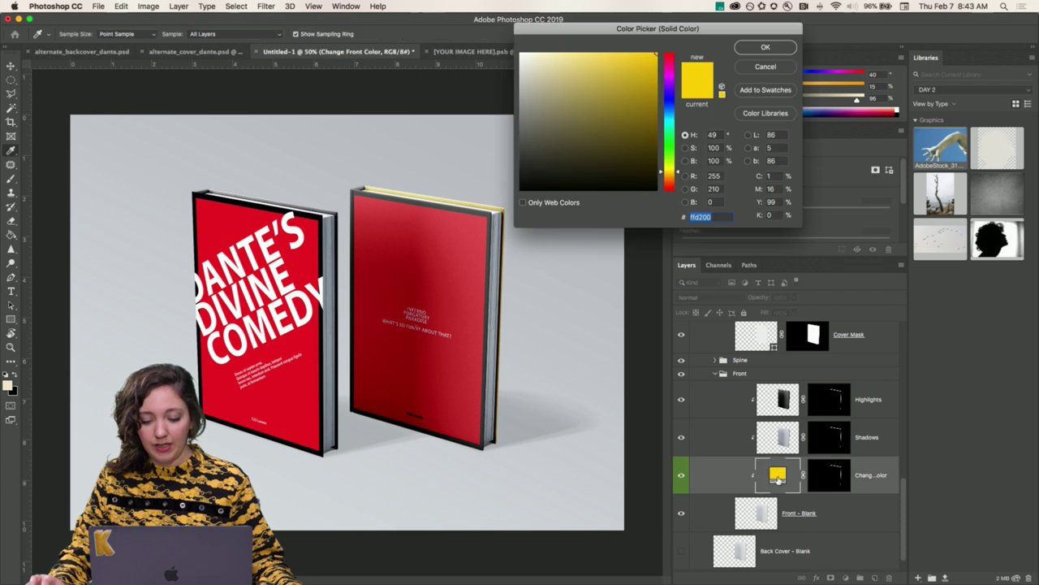
click(459, 237)
click(766, 47)
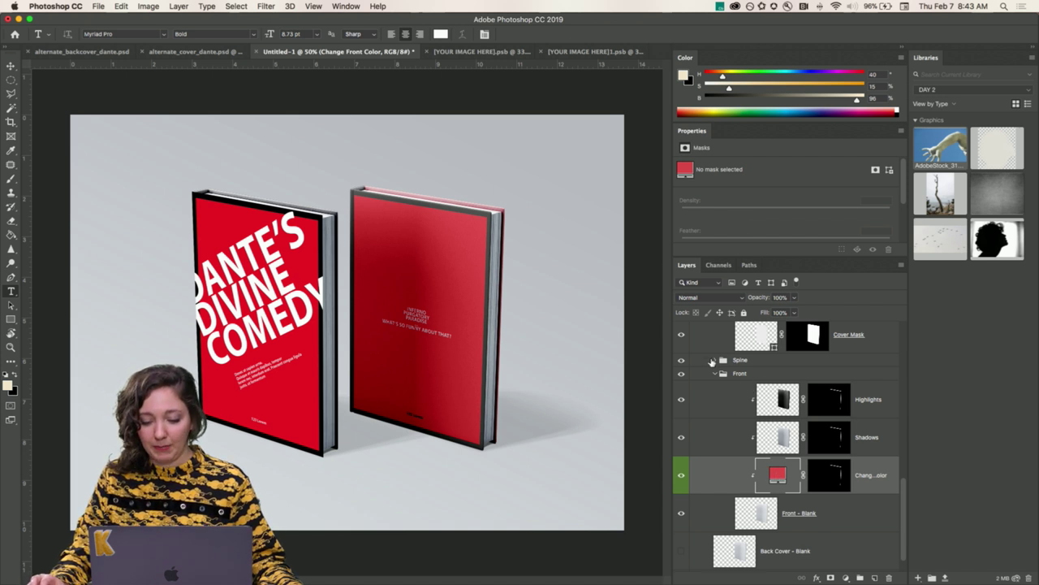
double_click(777, 476)
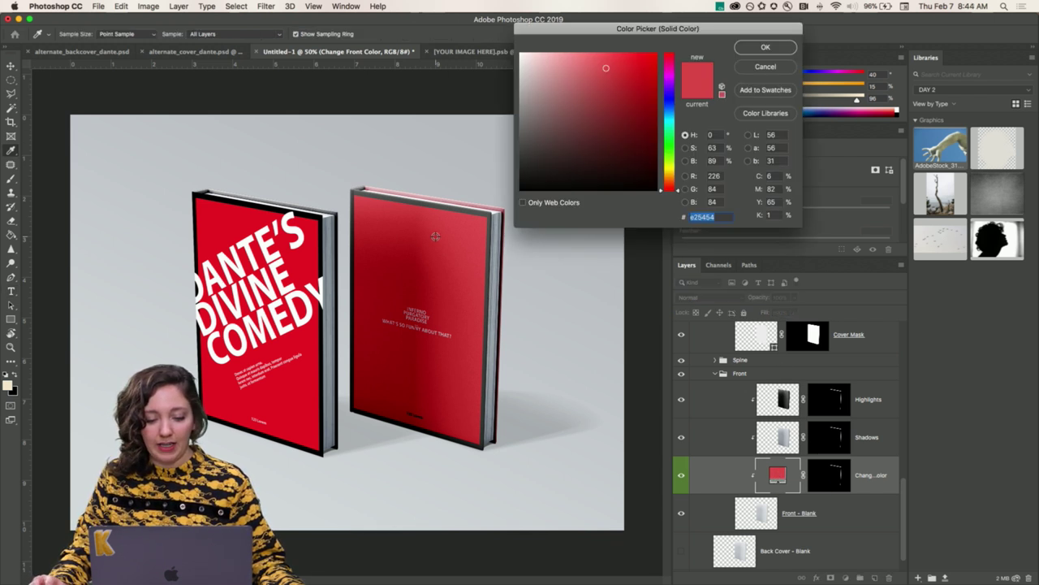
click(231, 219)
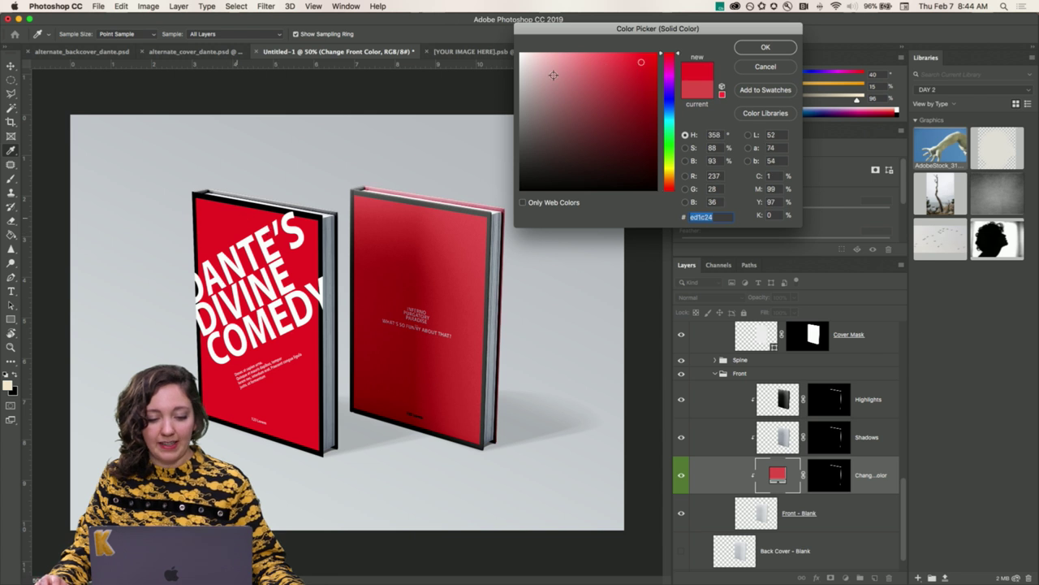
click(765, 47)
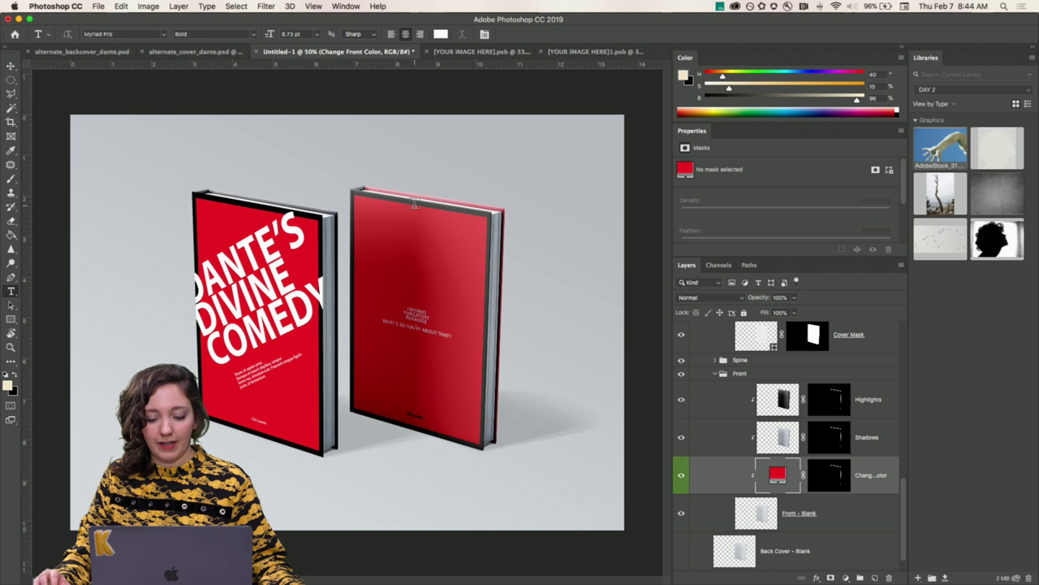
- Try a yellow hue for the edge, then revert to red ed1c24 and confirm
double_click(772, 474)
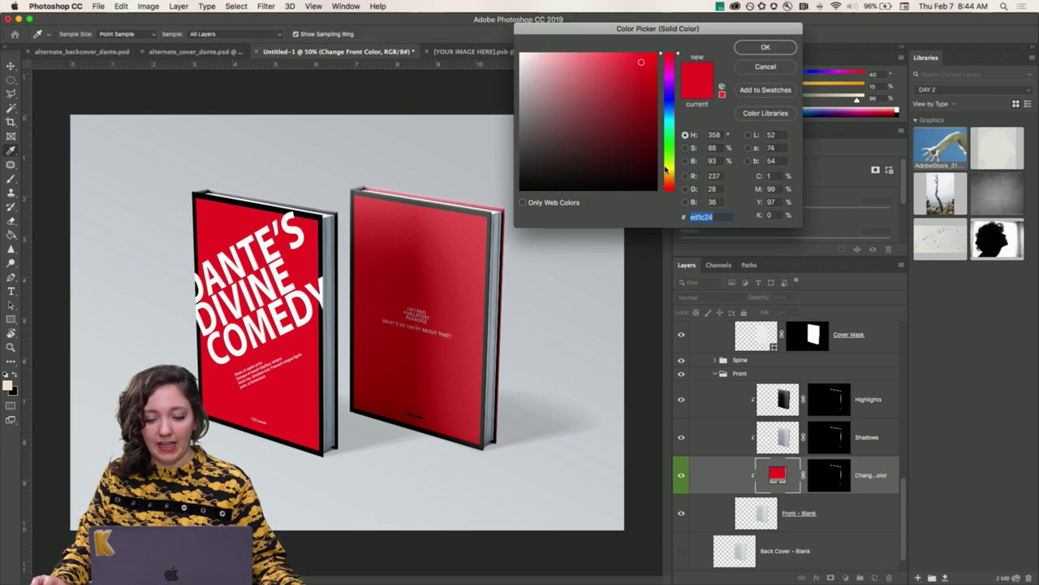
click(670, 169)
drag(639, 64, 646, 61)
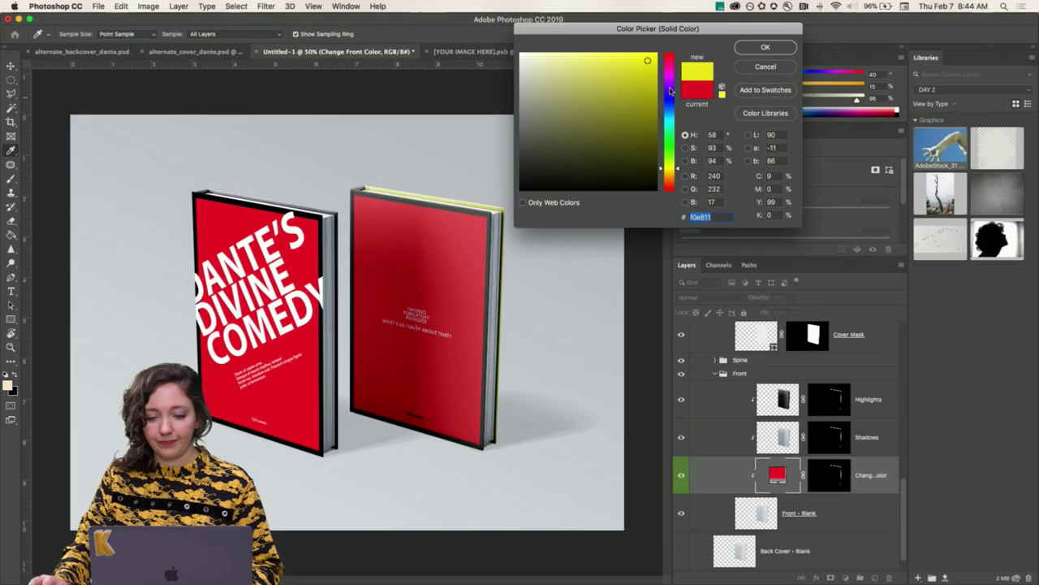
click(694, 92)
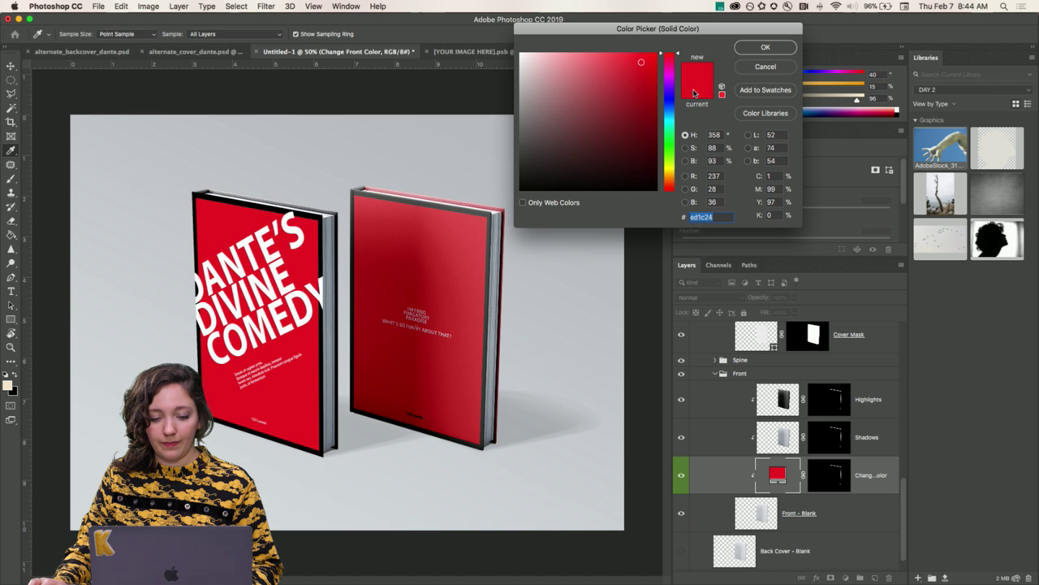
click(778, 50)
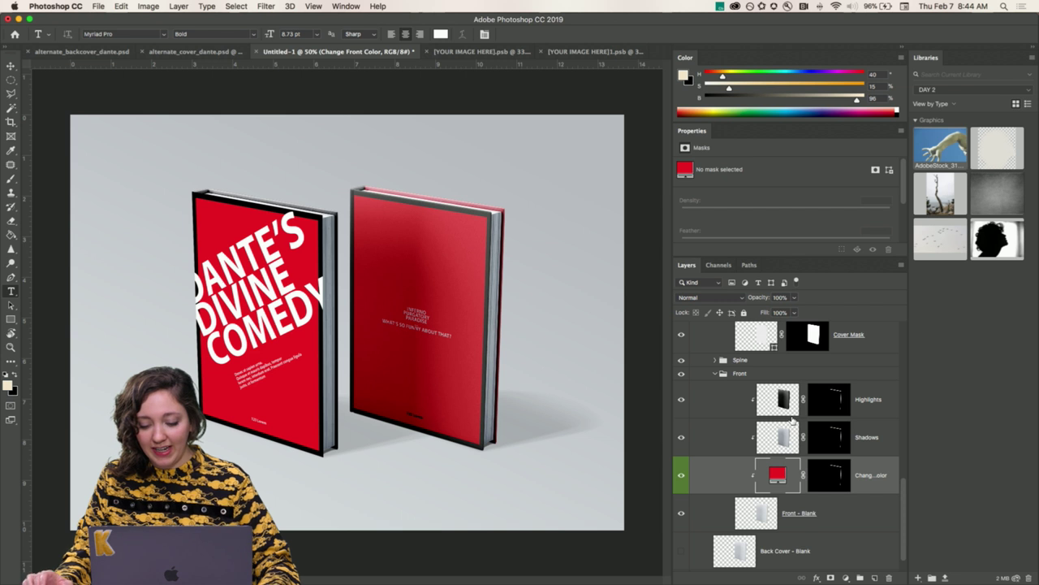
- Switch to the [YOUR IMAGE HERE].psb document with the red DANTE'S DIVINE COMEDY front cover
scroll(792, 418, down, 1)
scroll(755, 451, up, 5)
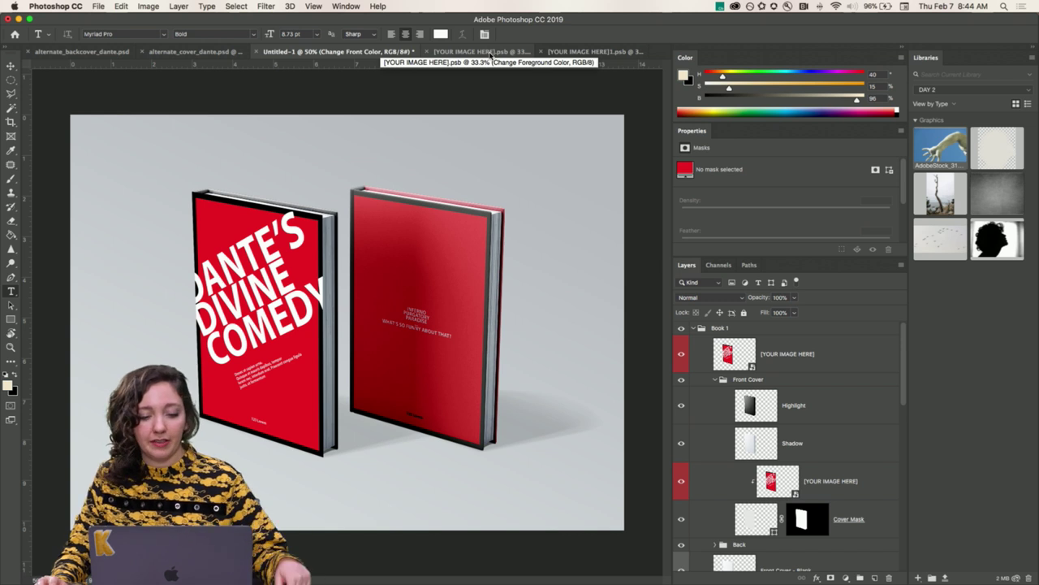
click(491, 52)
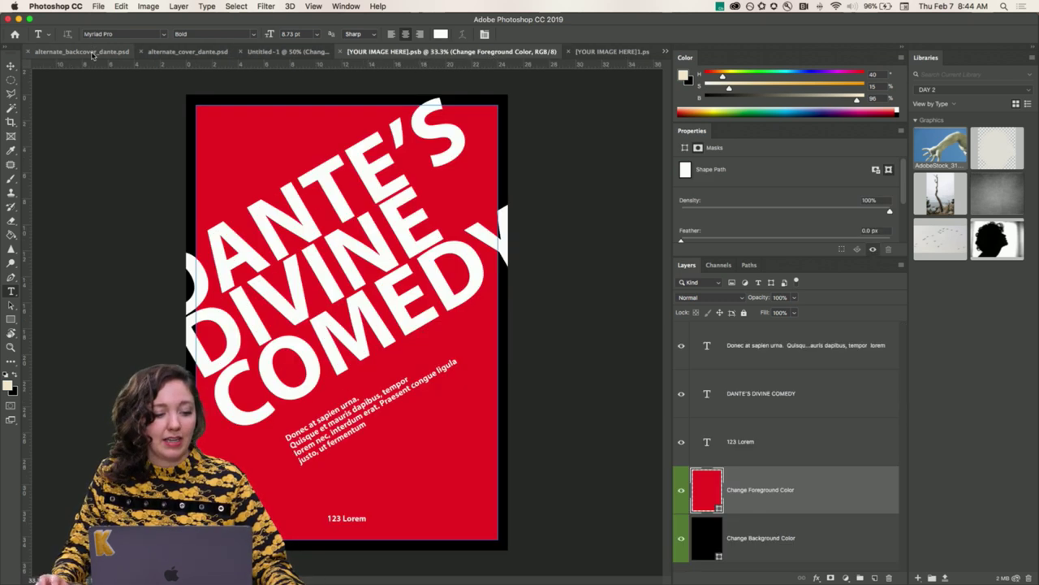
click(92, 52)
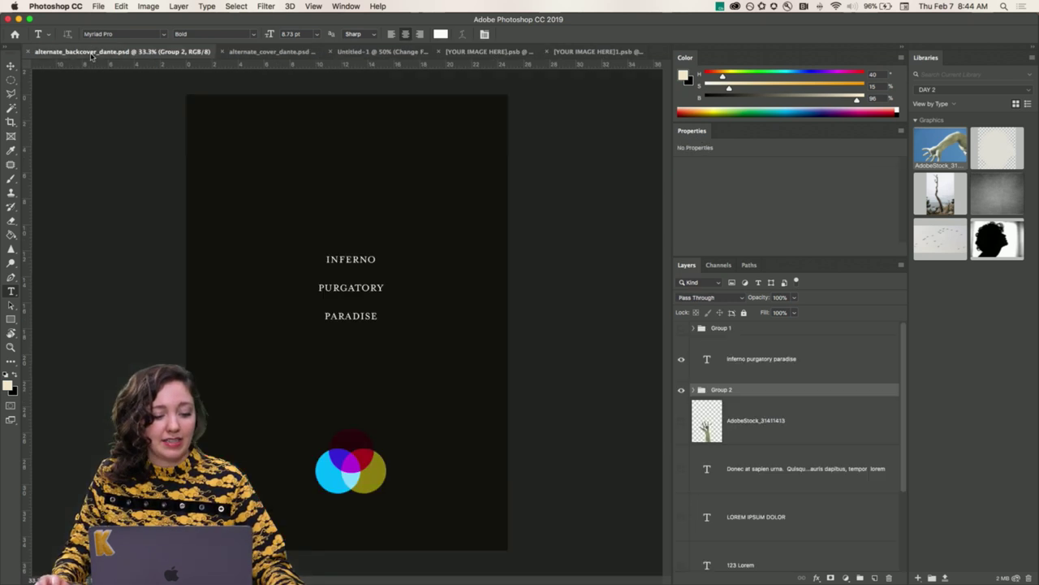
click(240, 53)
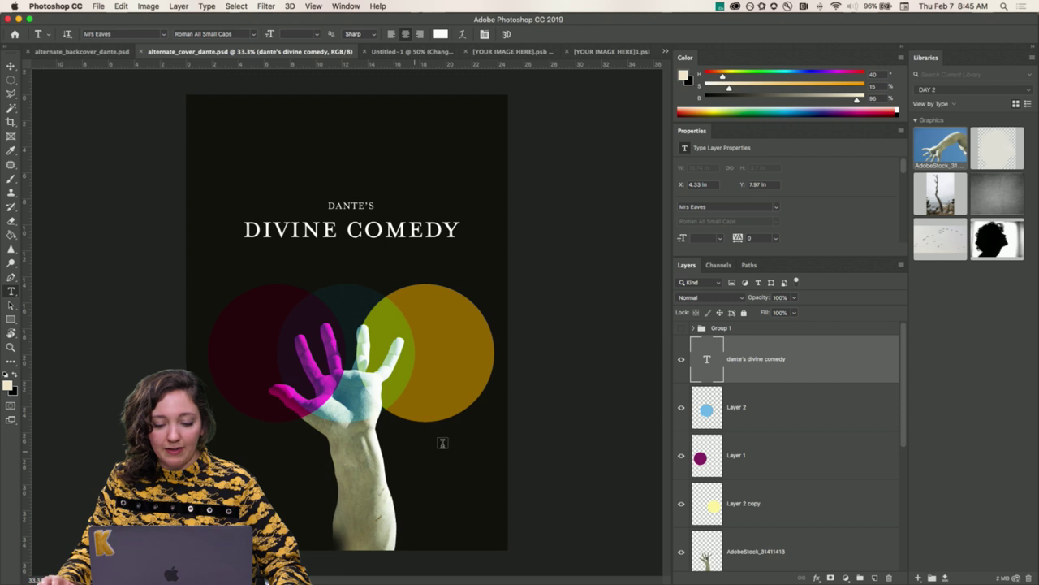
click(681, 505)
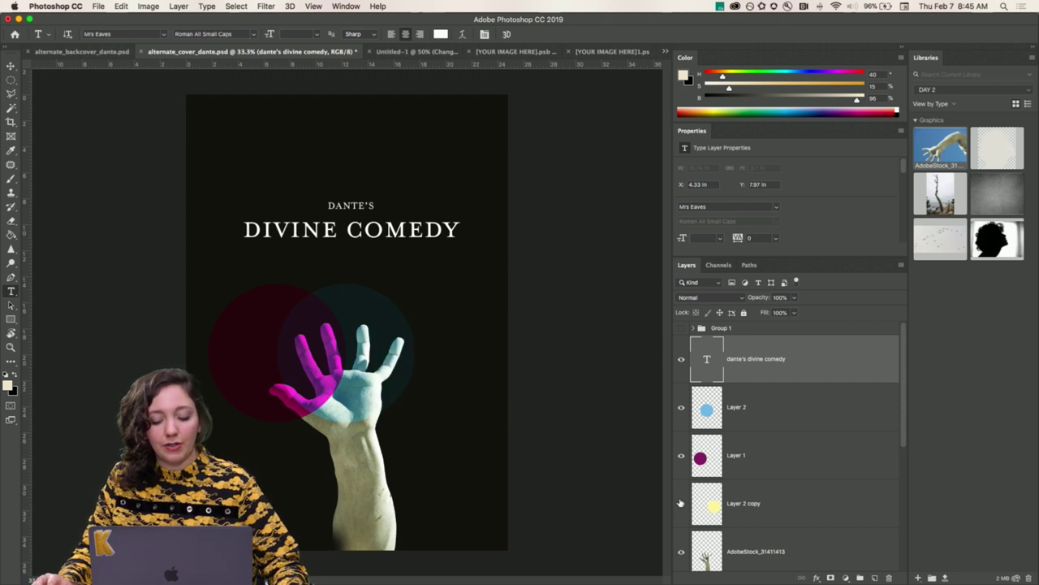
click(681, 503)
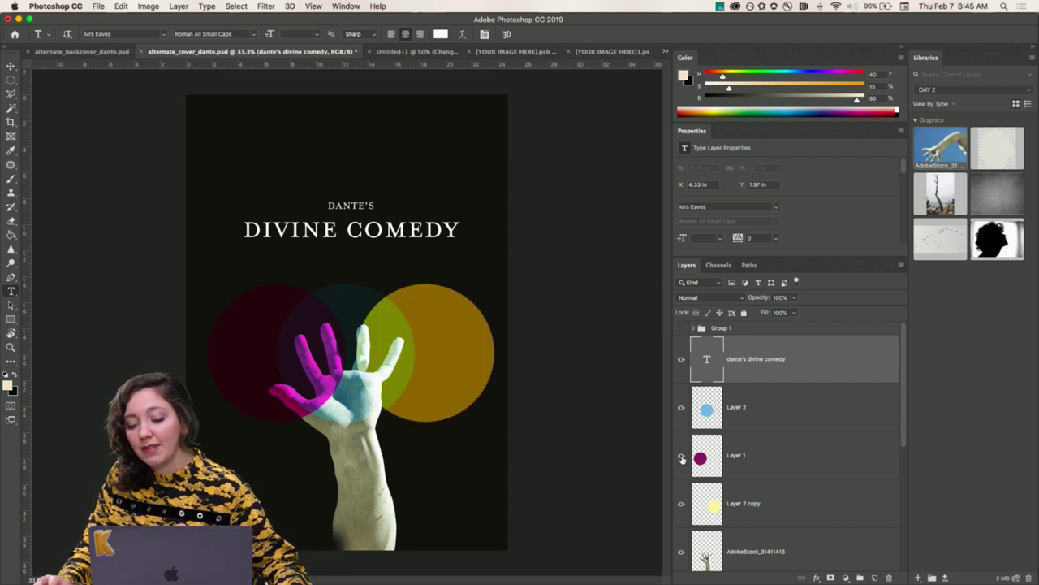
click(682, 457)
click(682, 457)
click(681, 409)
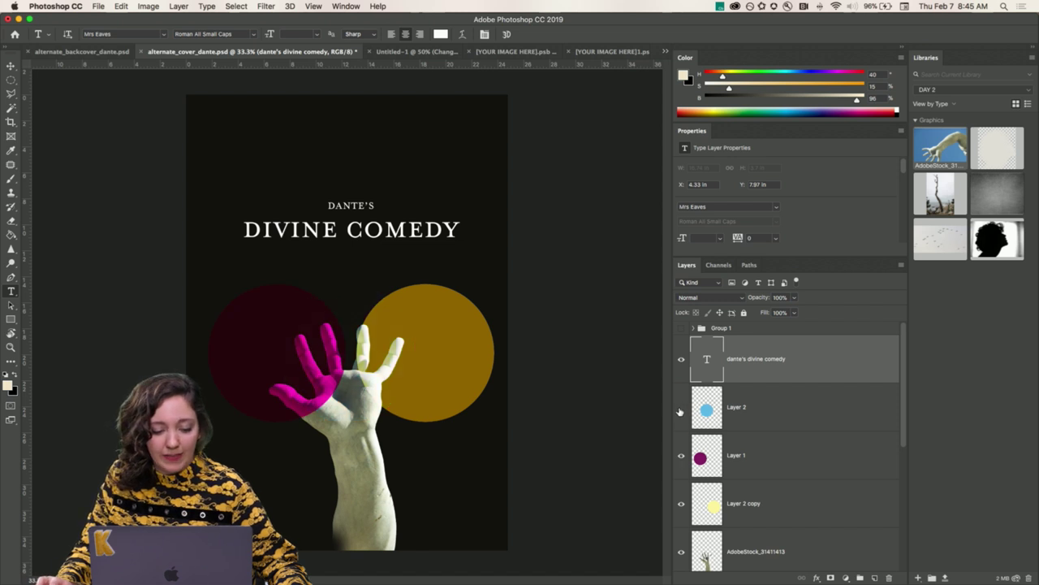
click(681, 409)
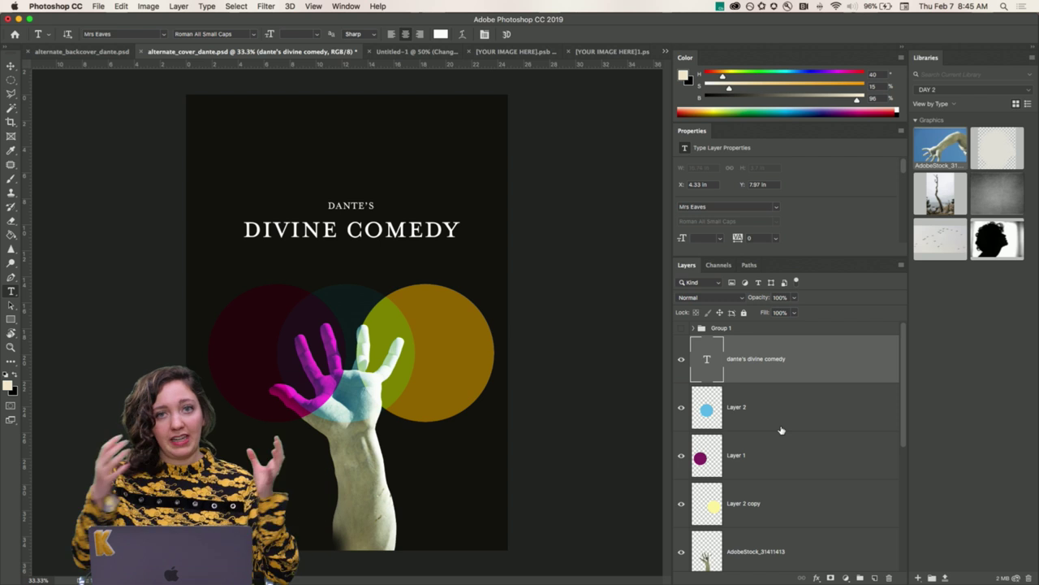
scroll(795, 456, down, 3)
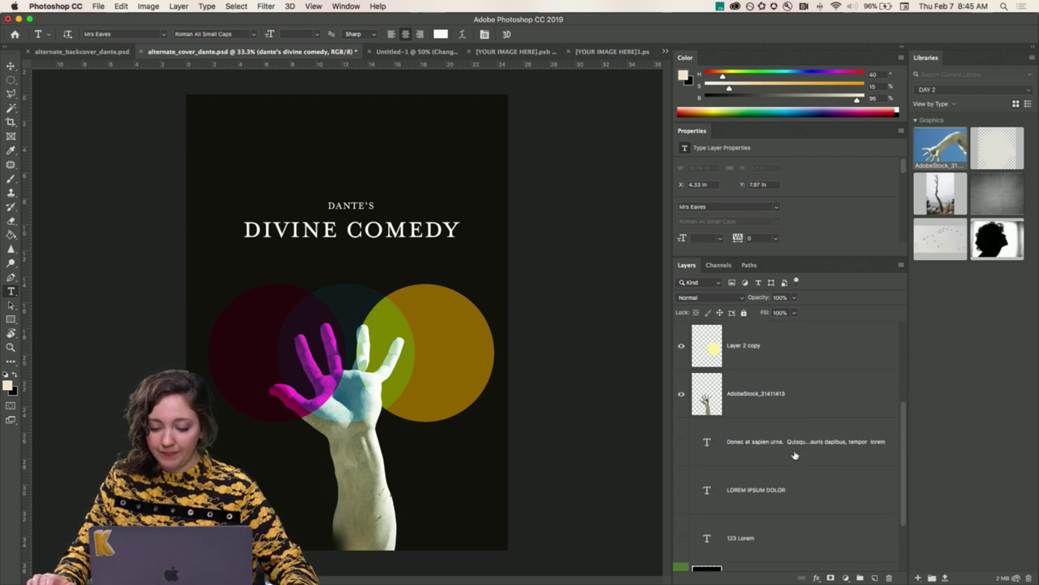
scroll(795, 455, up, 3)
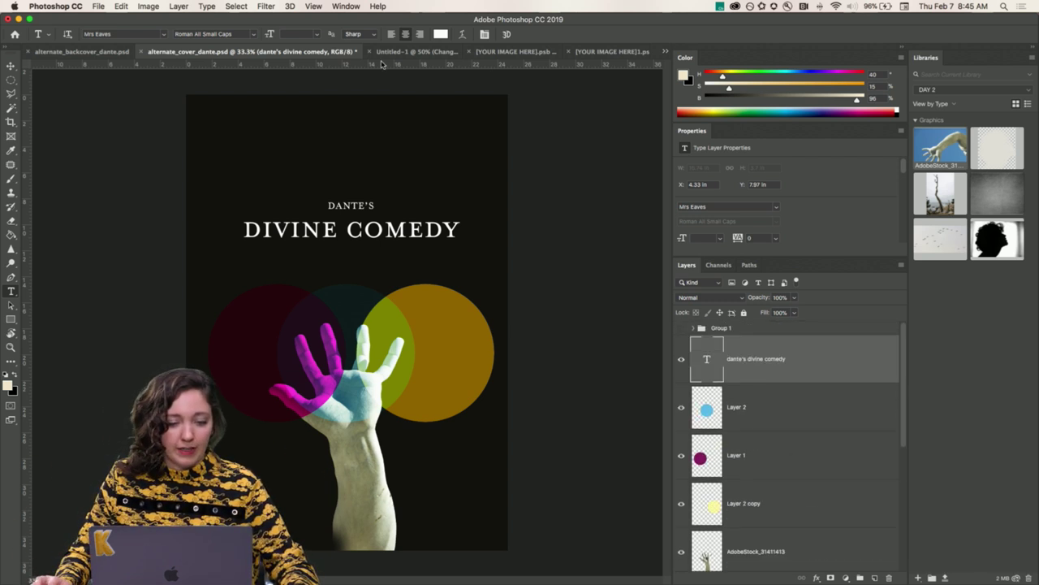
- Open the left book's [YOUR IMAGE HERE] smart object from the Untitled-1 mockup
click(513, 54)
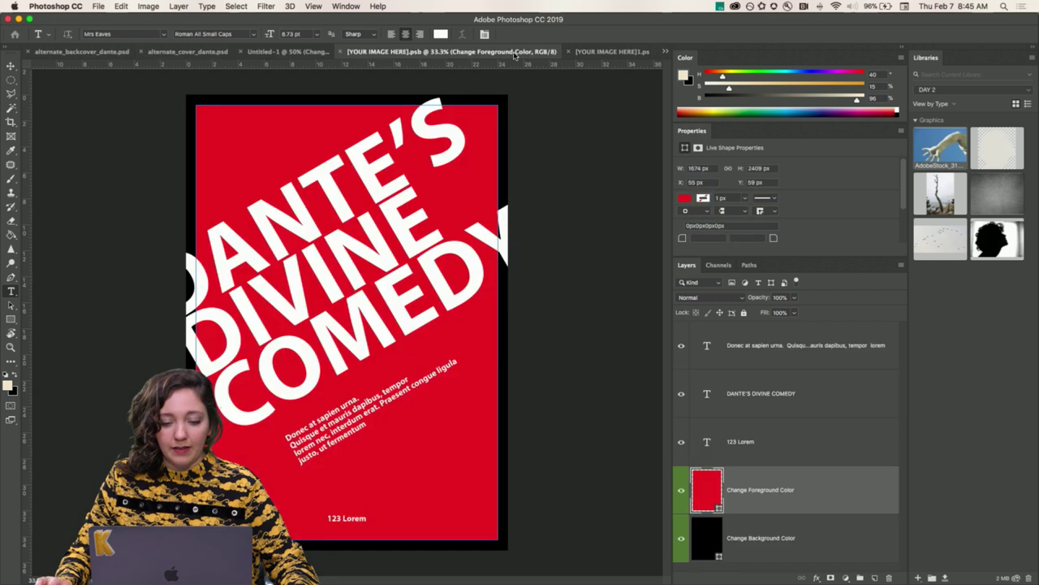
click(270, 51)
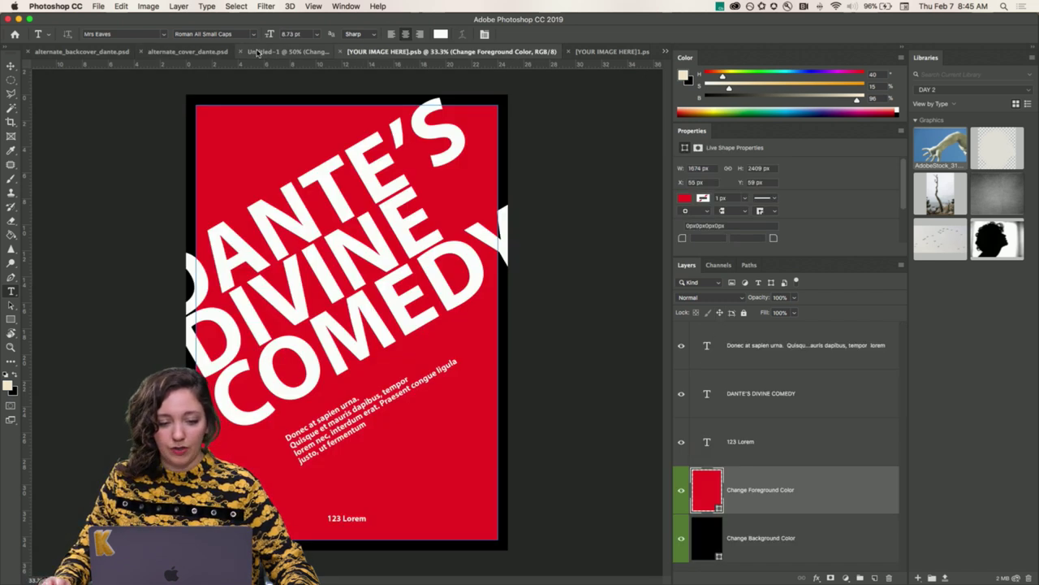
scroll(773, 384, up, 3)
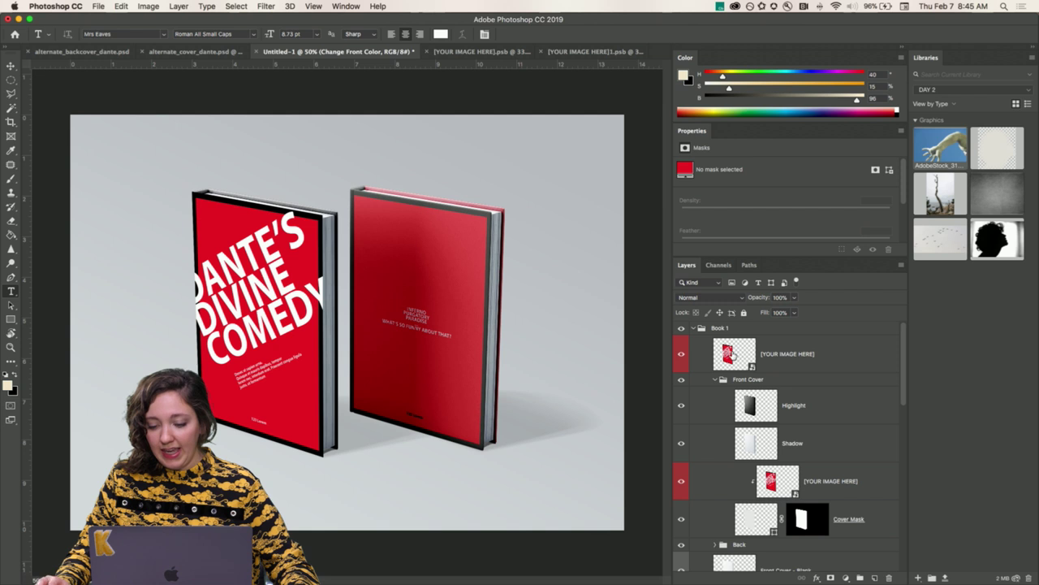
double_click(728, 354)
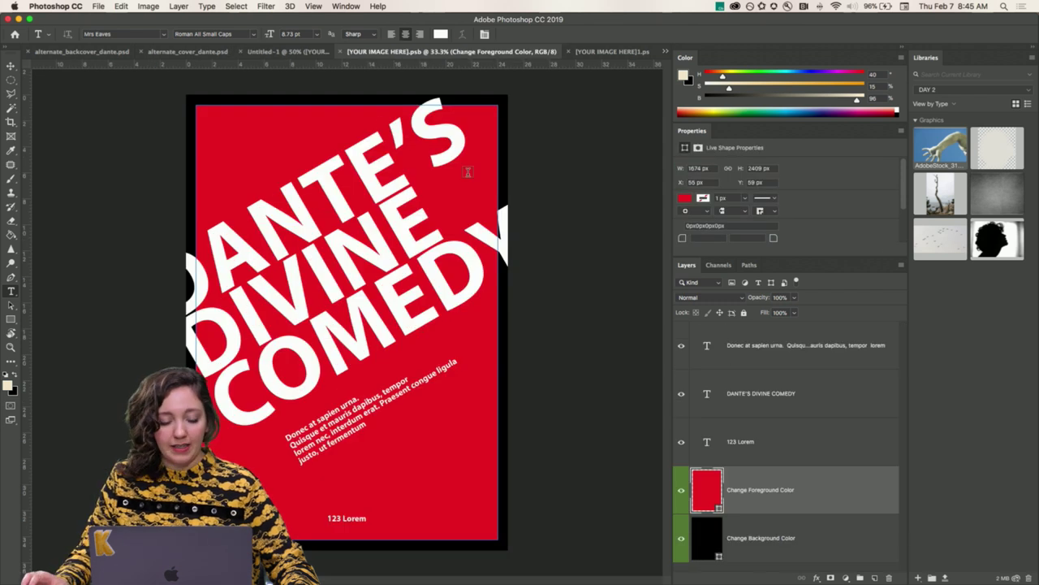
- Place alternate_cover_dante.psd as an embedded layer in the cover artwork
click(99, 7)
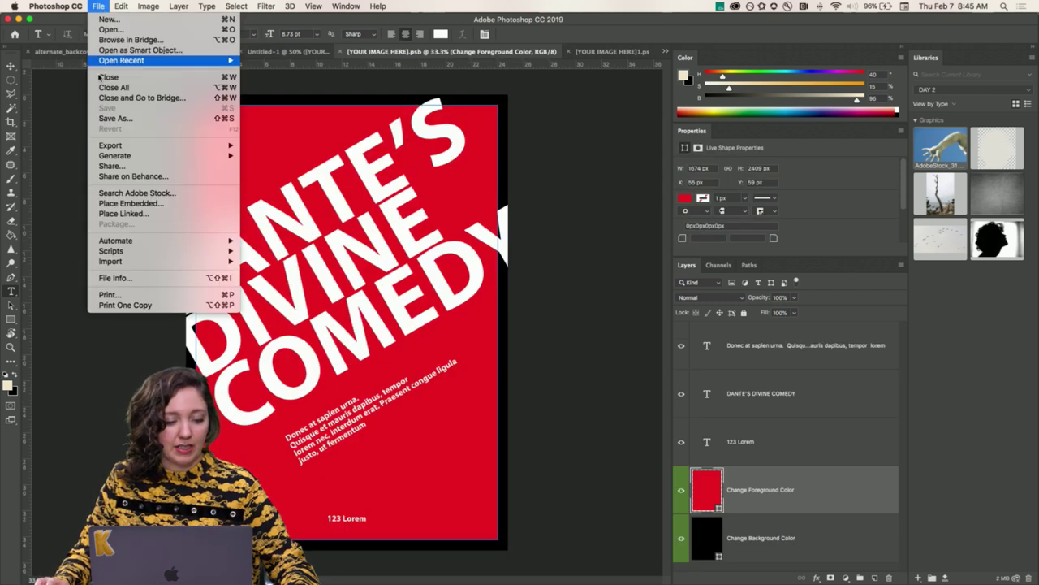
click(112, 207)
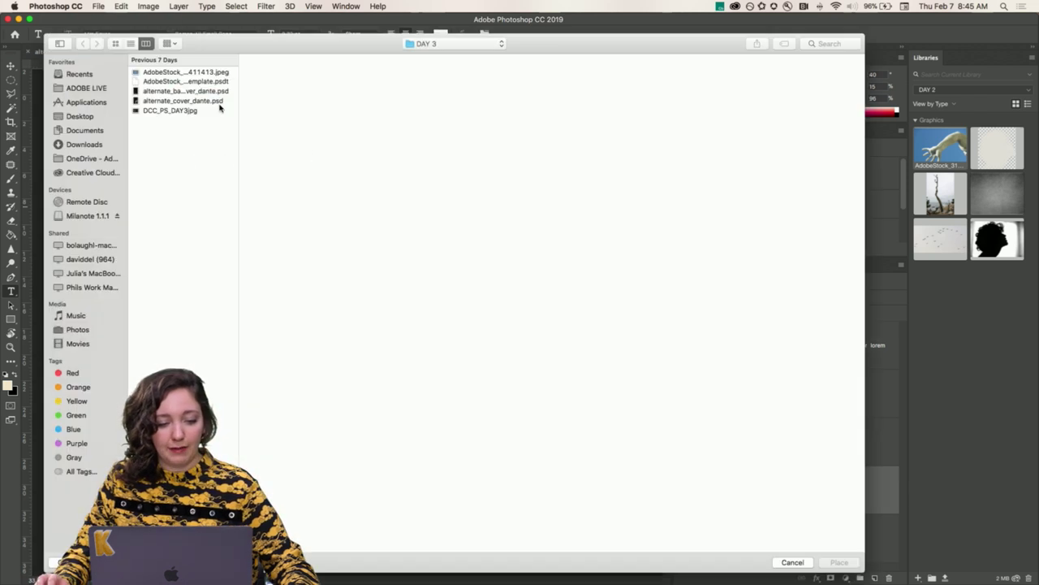
click(164, 91)
click(160, 101)
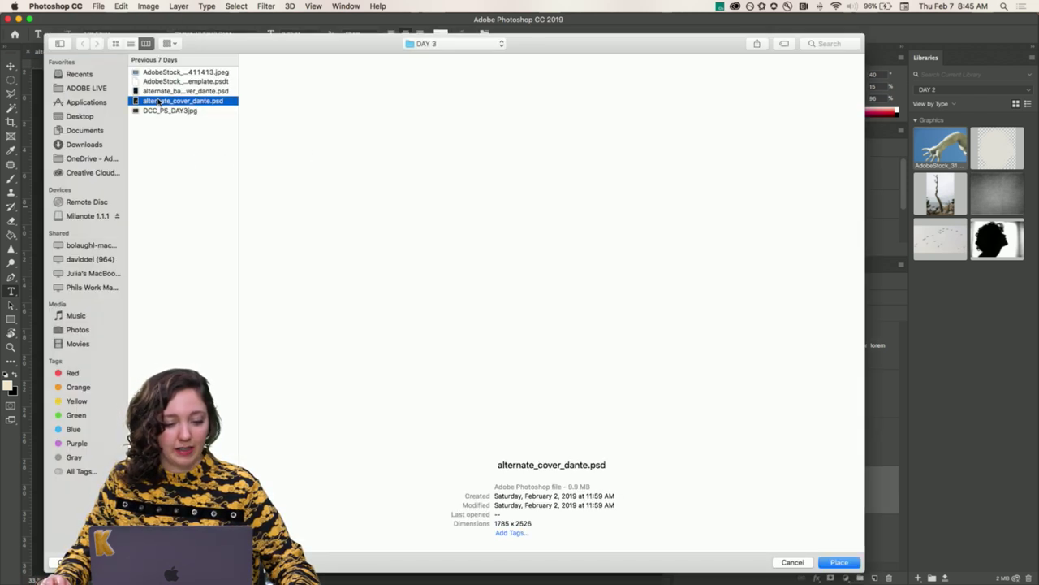
click(836, 561)
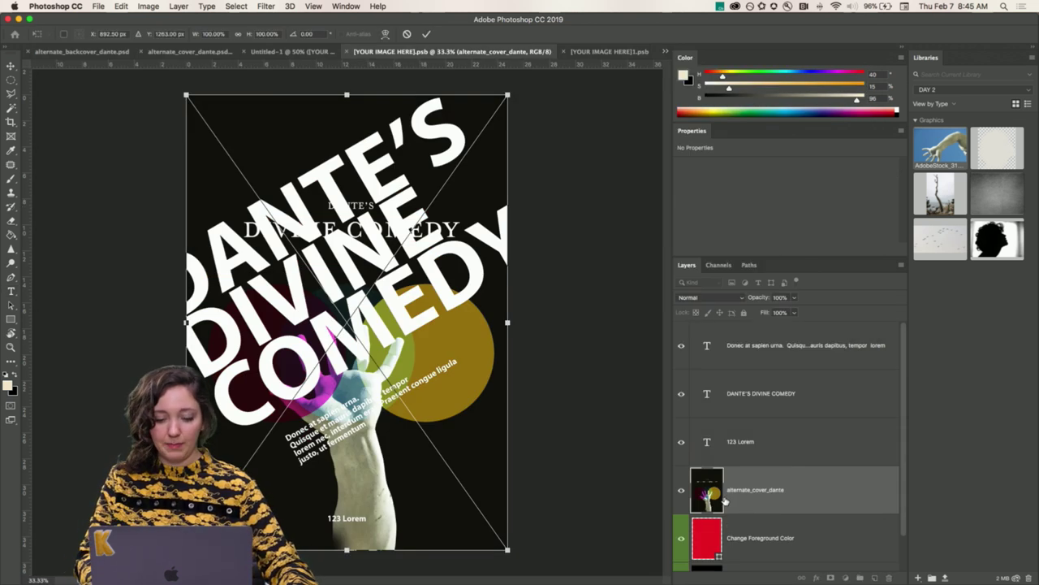
- Commit the placed cover, hide the old text layers, and save the cover file
key(Return)
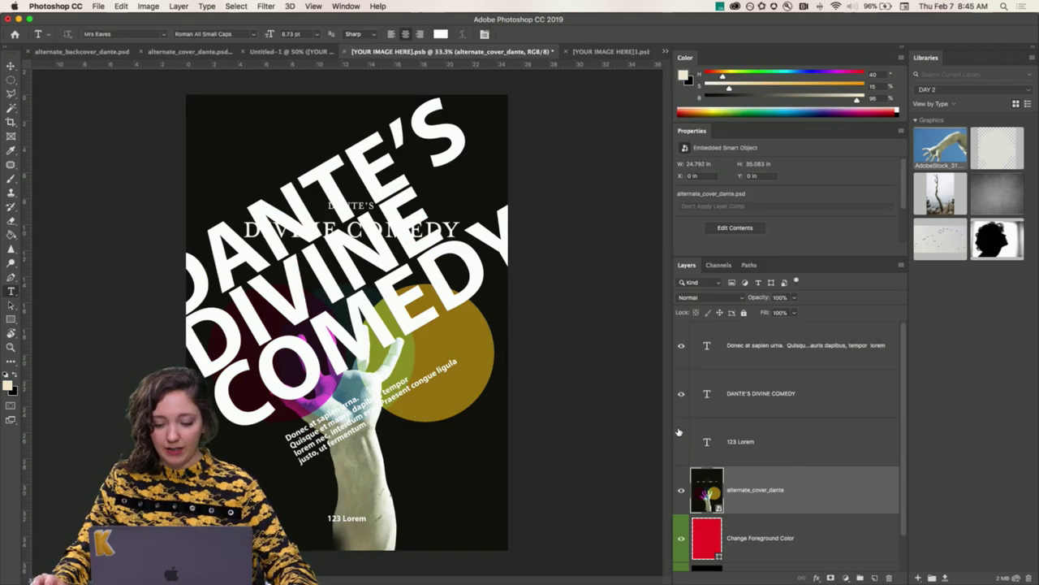
drag(679, 431, 678, 358)
scroll(679, 503, down, 2)
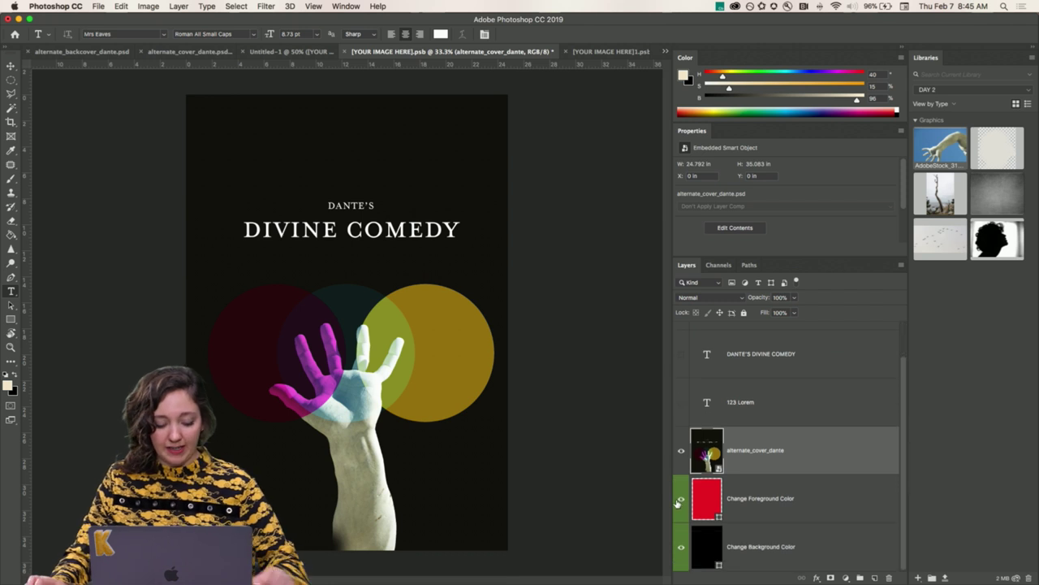
click(99, 7)
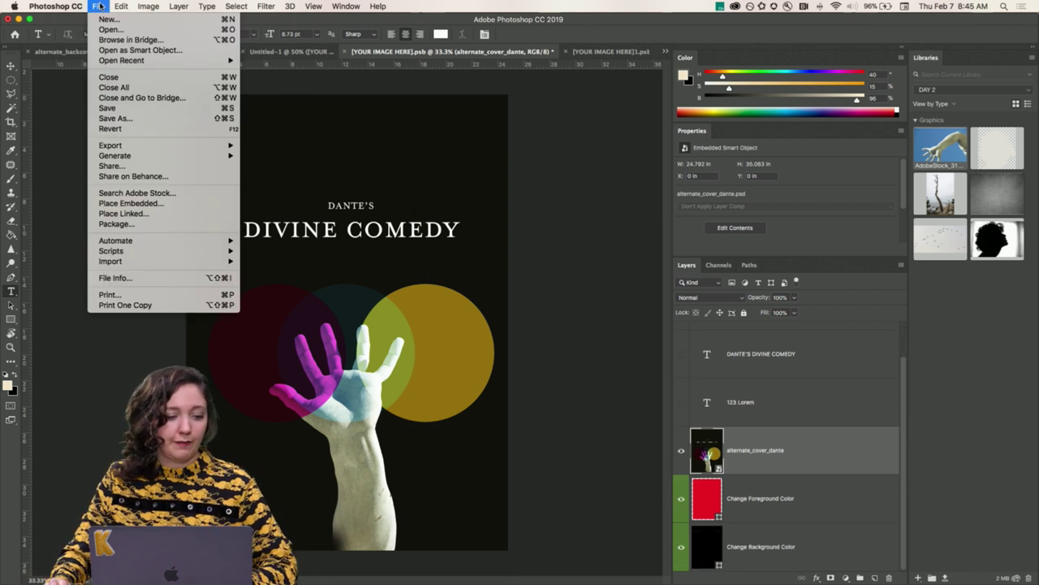
click(112, 108)
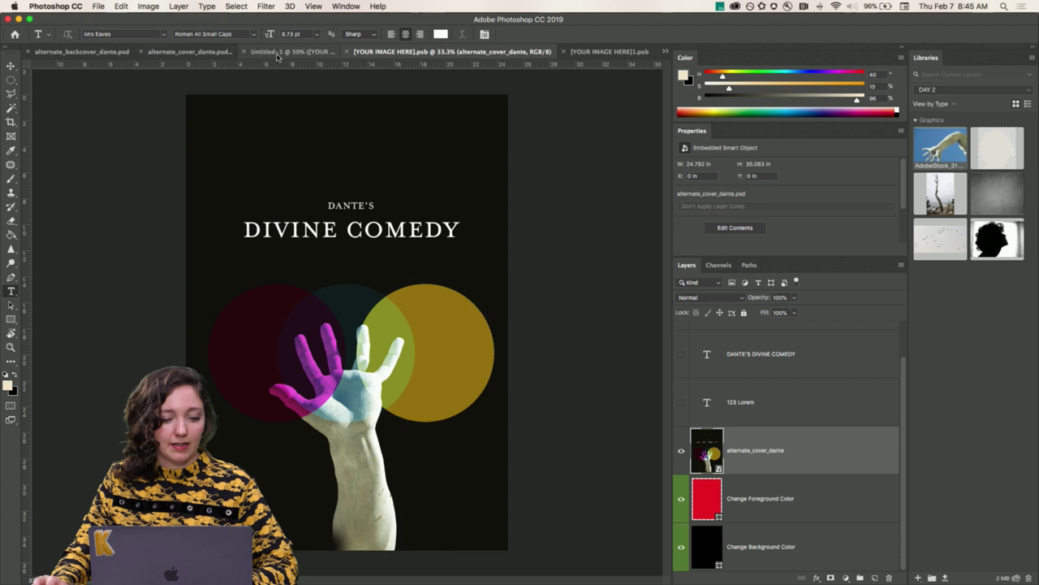
- Return to the Untitled-1 mockup to check the left book's new cover
click(276, 52)
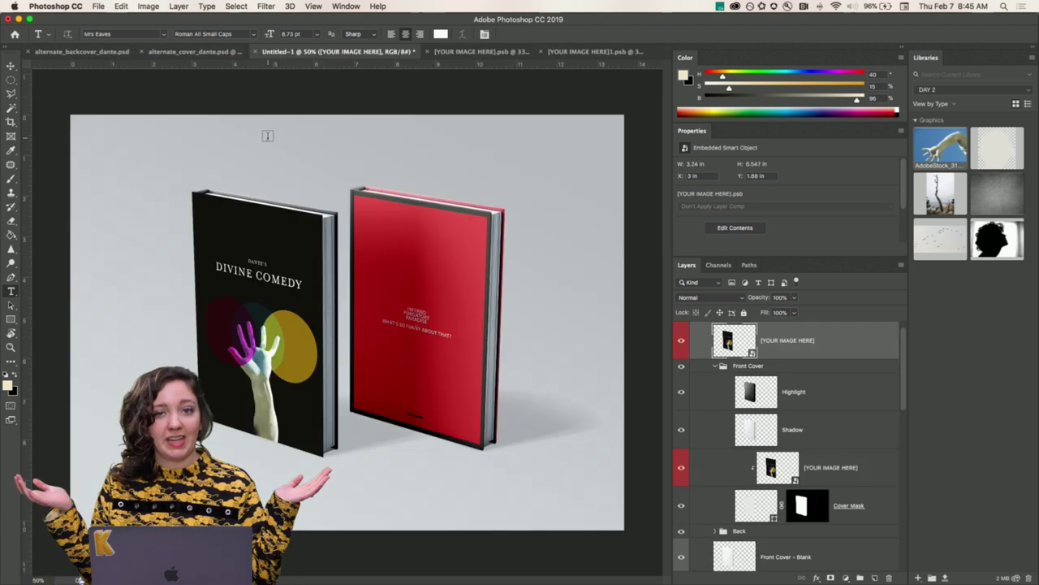
click(467, 52)
click(321, 52)
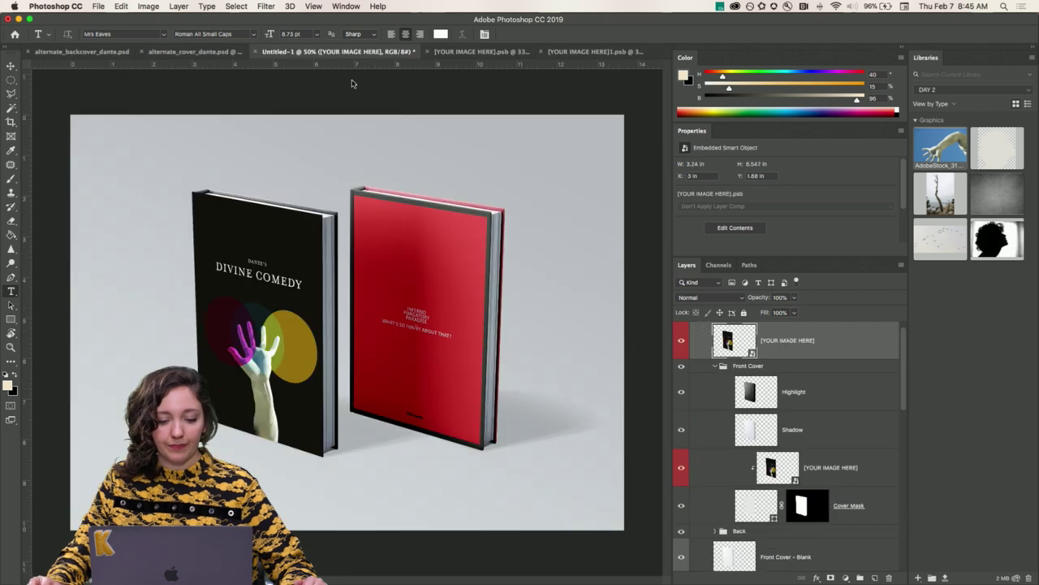
scroll(763, 413, down, 6)
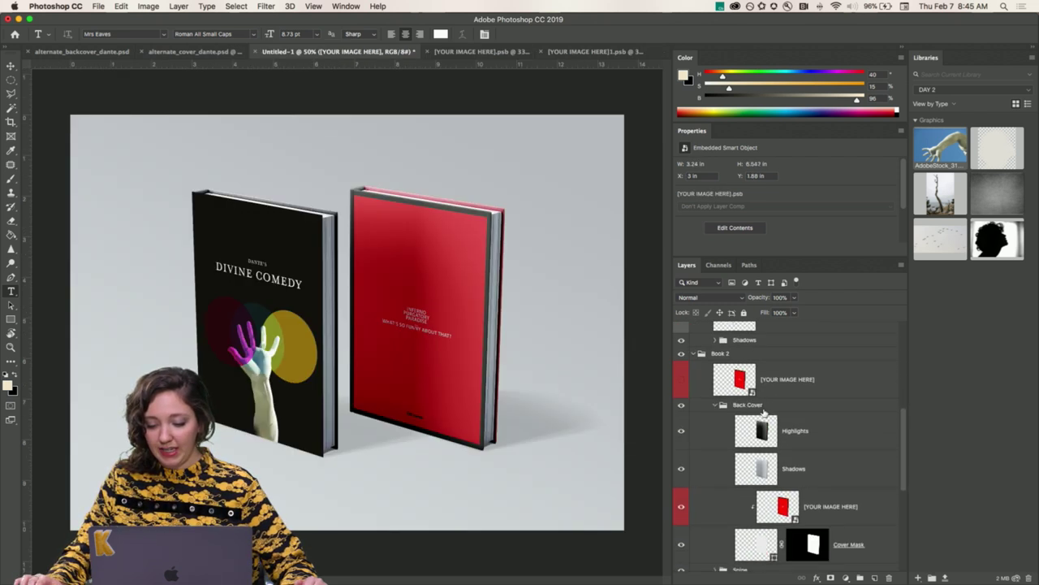
scroll(749, 403, down, 1)
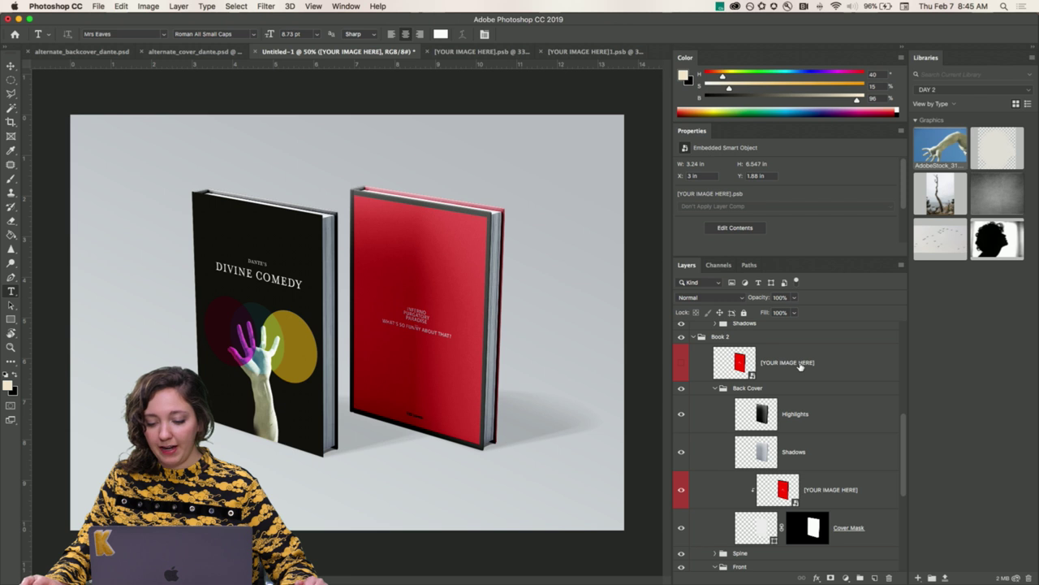
- Open Book 2's cover smart object and place alternate_backcover_dante.psd embedded
click(799, 366)
double_click(734, 365)
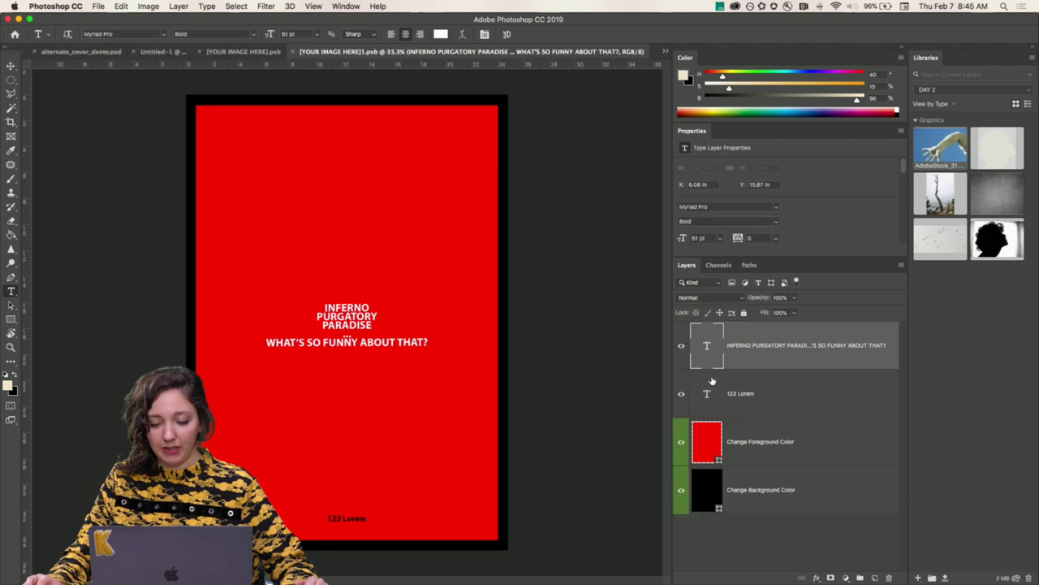
click(94, 6)
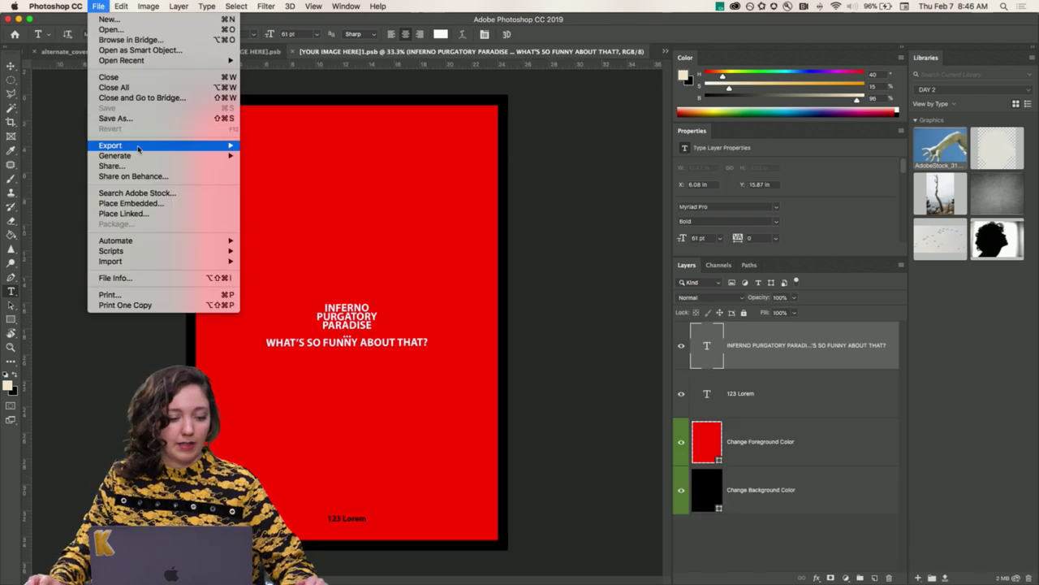
click(164, 211)
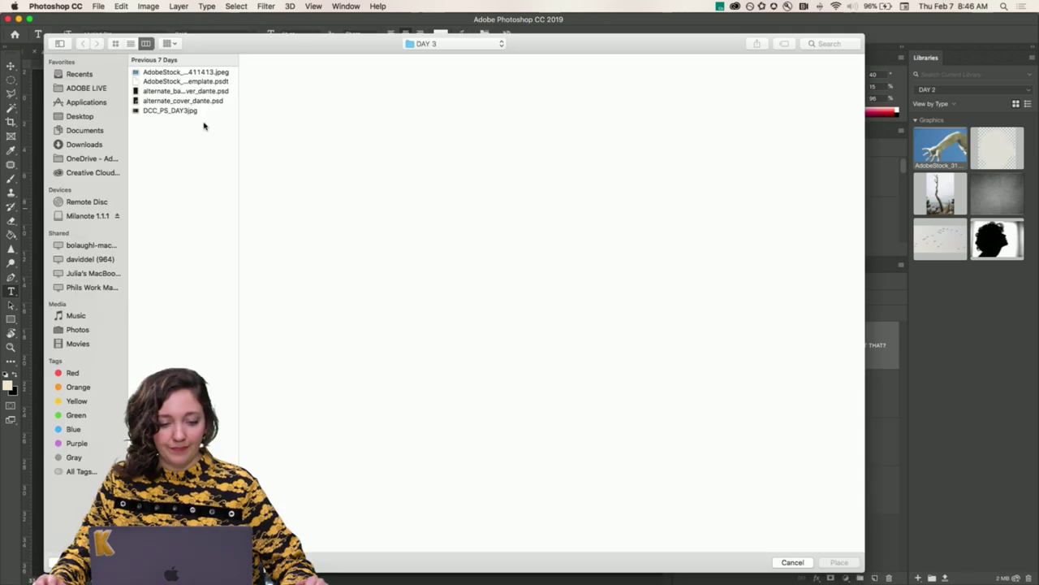
click(203, 92)
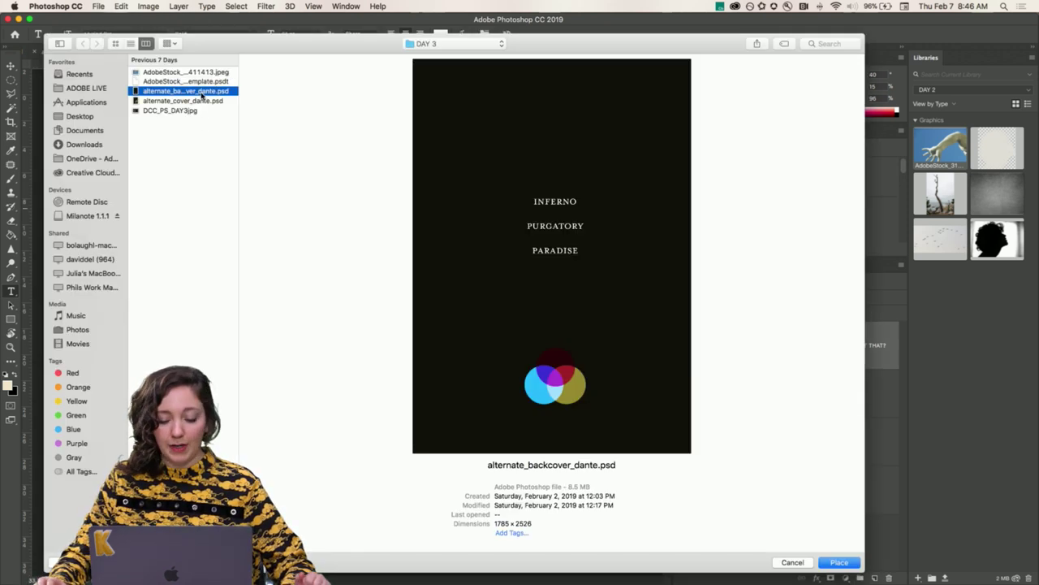
double_click(203, 91)
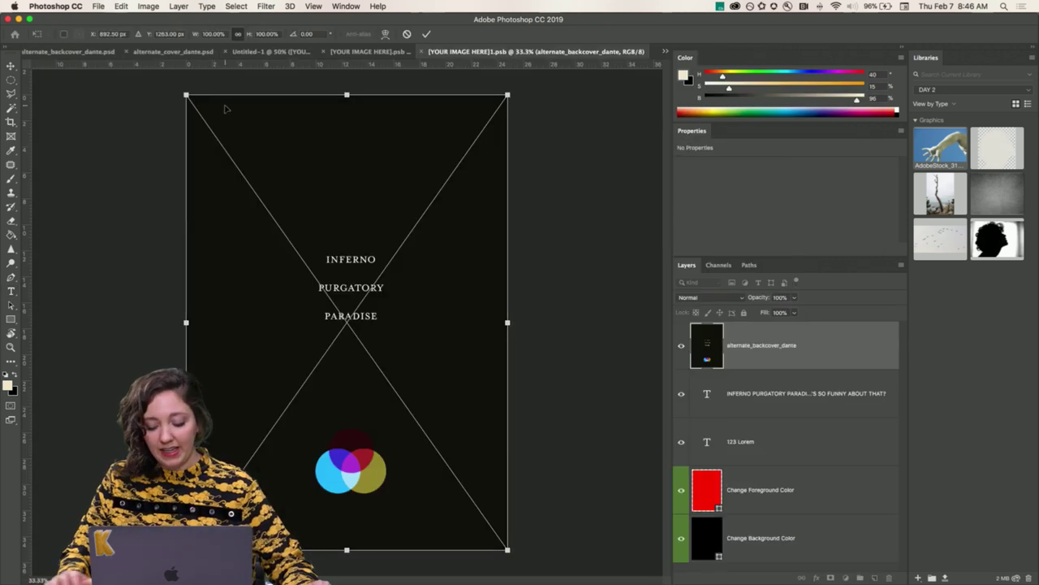
- Commit the back cover, hide the old title and 123 Lorem text, and save
key(Return)
key(t)
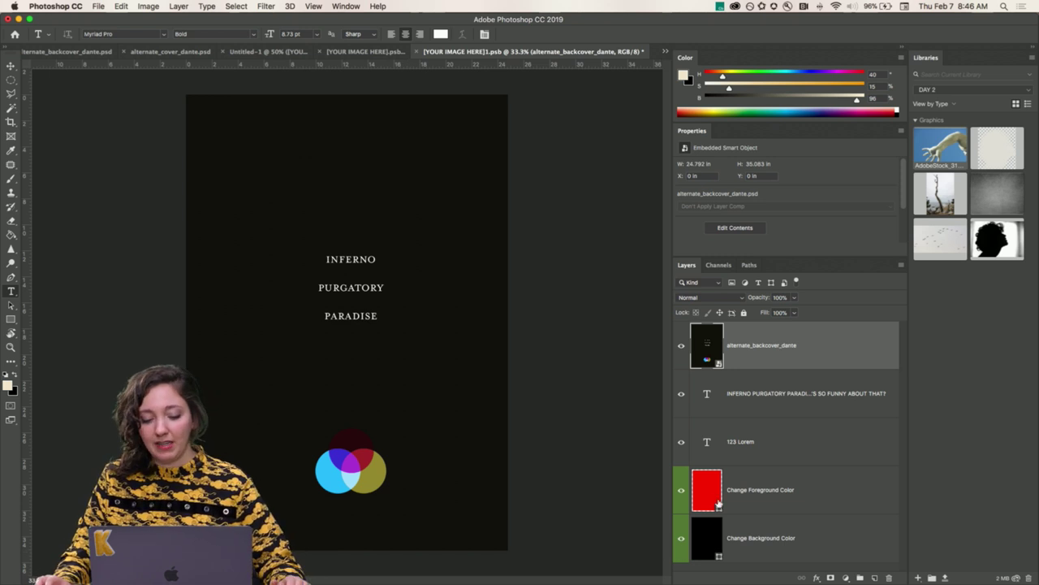
drag(684, 407, 680, 487)
key(super+s)
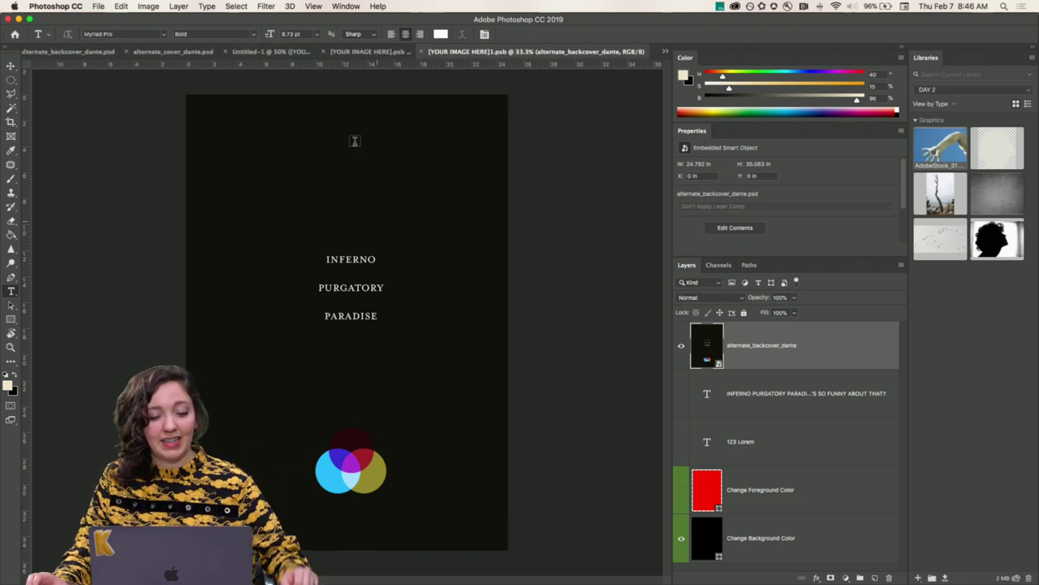
click(252, 53)
- Set Change Front Color to near-black 110e0a sampled from the cover, then expand Background group
scroll(745, 444, down, 4)
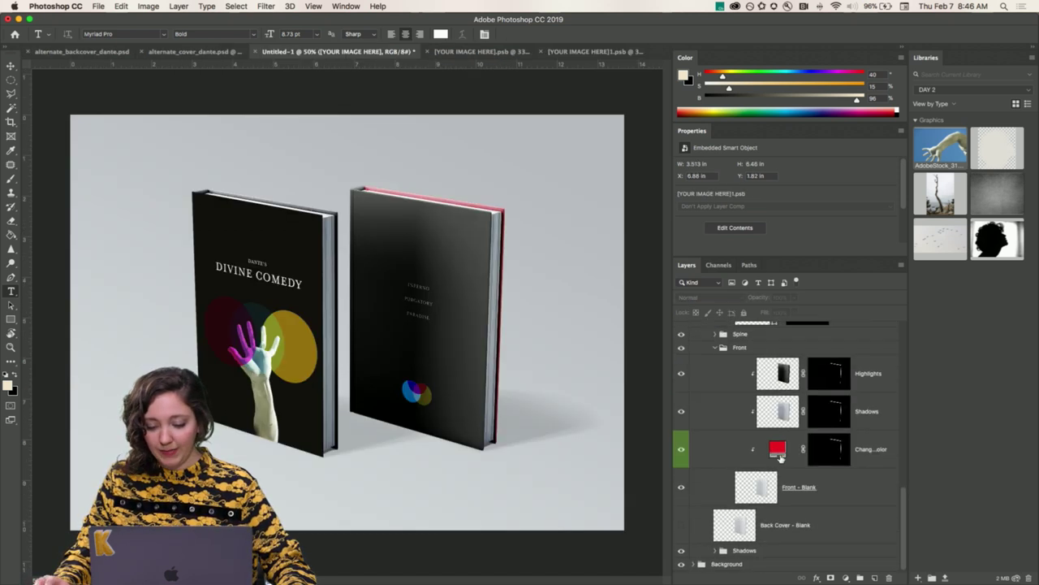
double_click(777, 449)
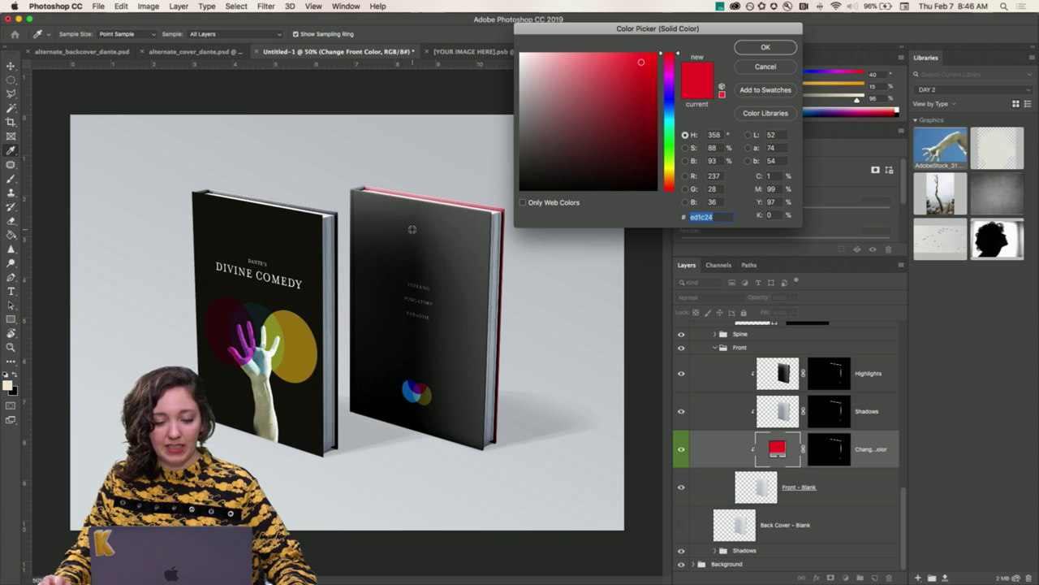
click(285, 235)
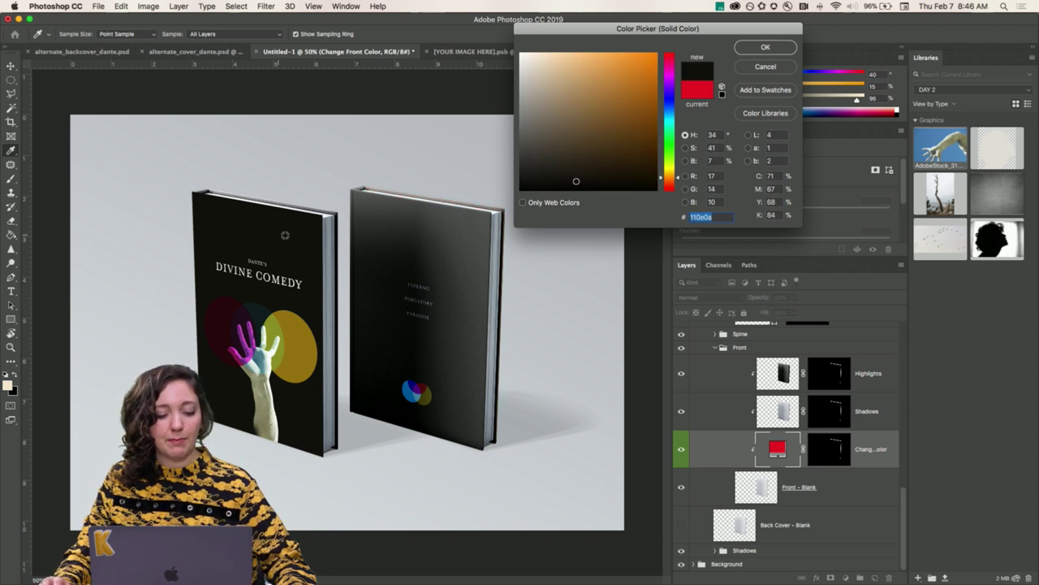
click(740, 49)
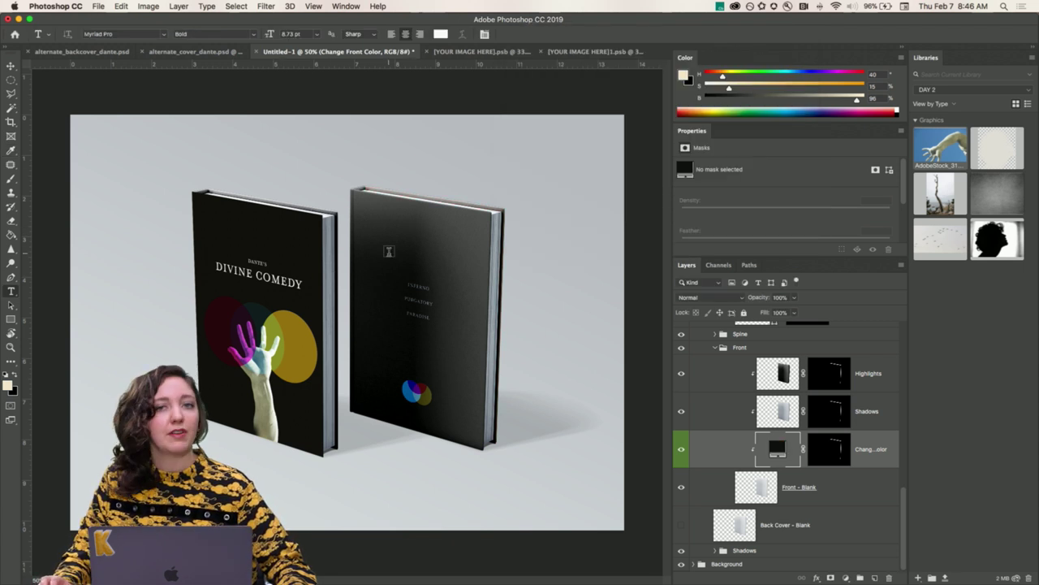
scroll(748, 414, up, 10)
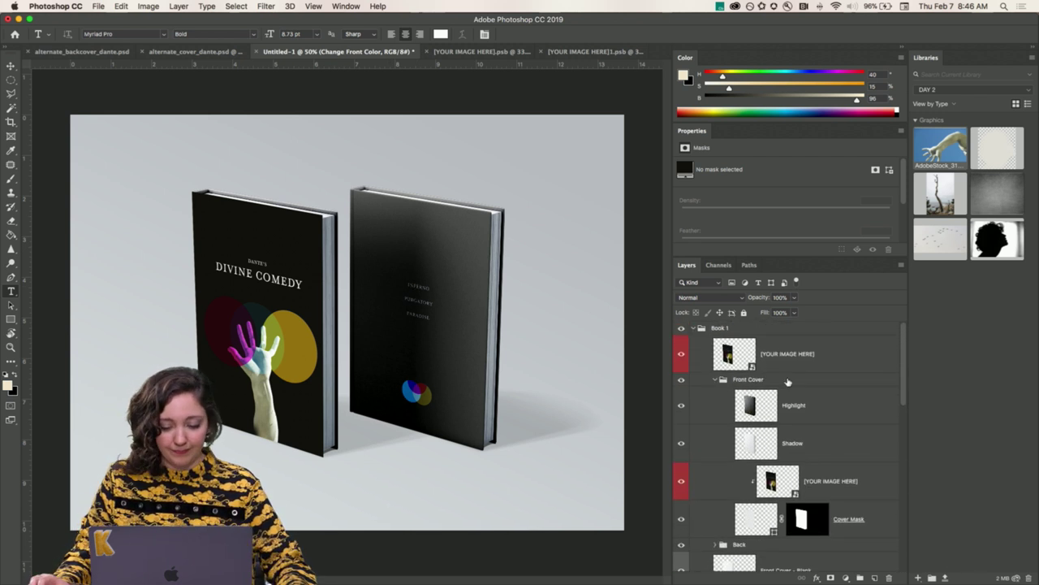
scroll(789, 383, down, 10)
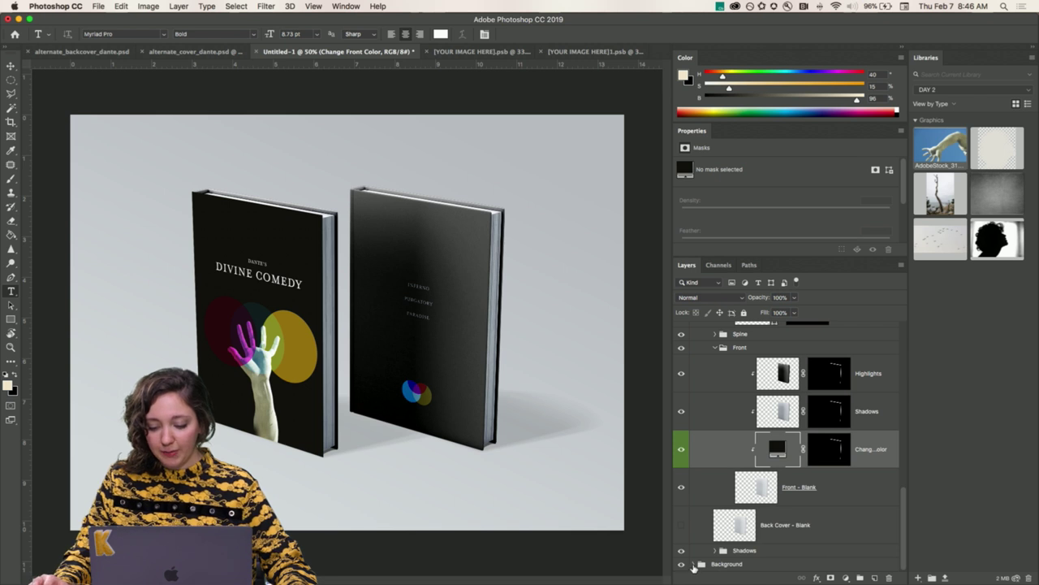
click(693, 563)
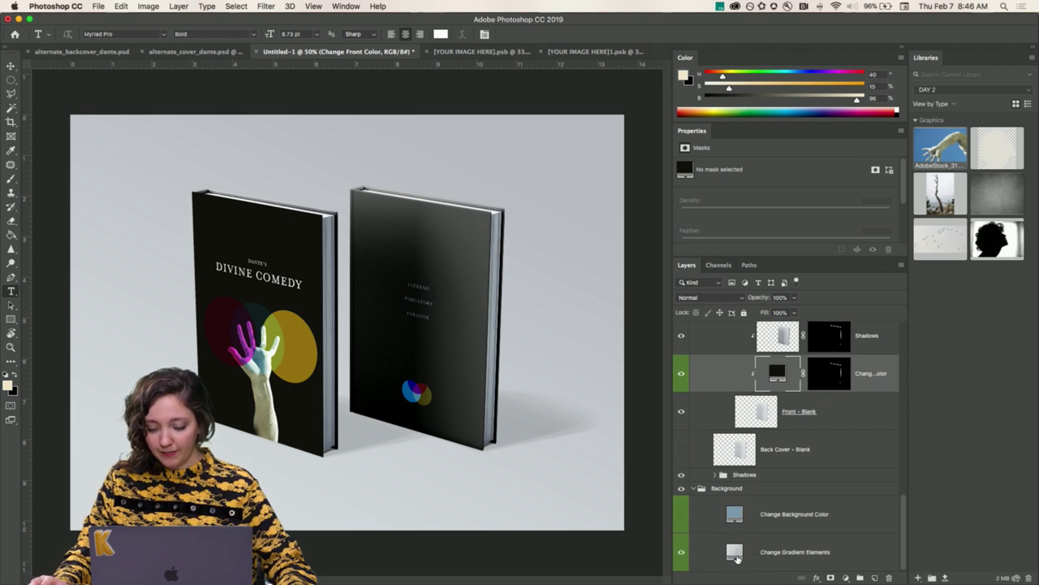
- Change the Change Background Color fill to a more saturated blue
double_click(737, 513)
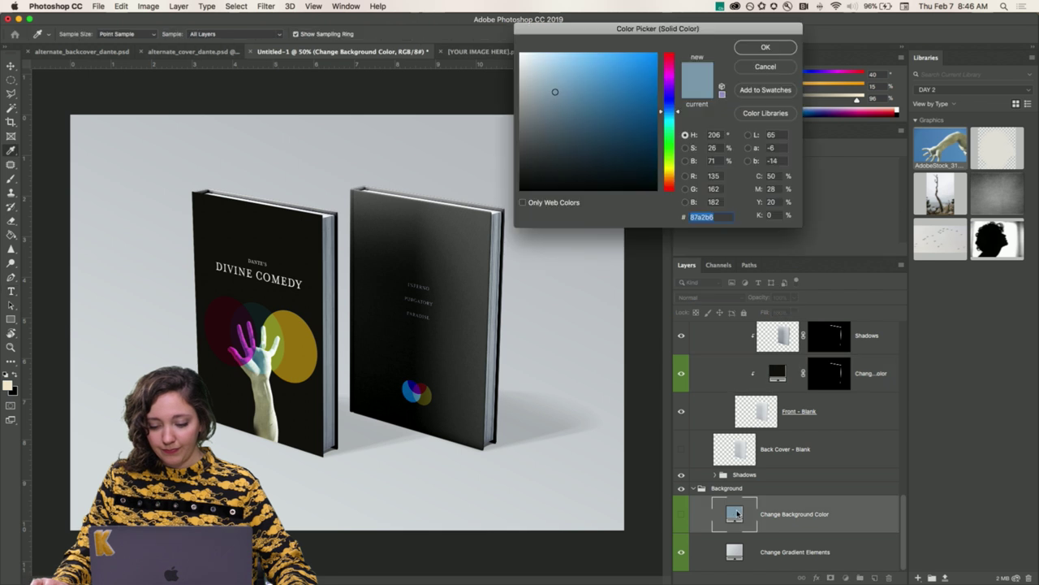
click(651, 106)
click(764, 47)
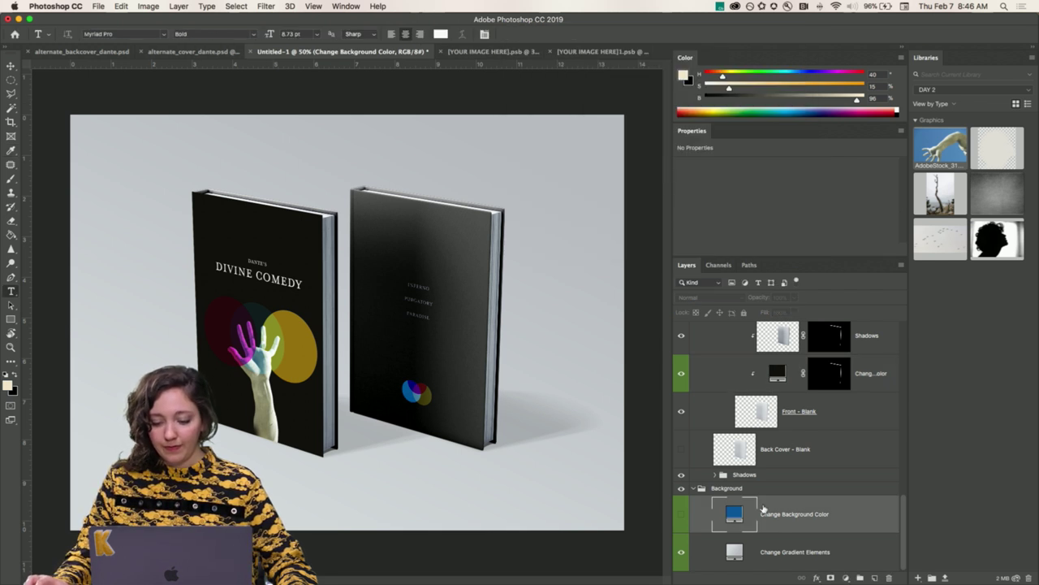
- Apply the red-to-green preset to the Change Gradient Elements gradient fill
double_click(735, 553)
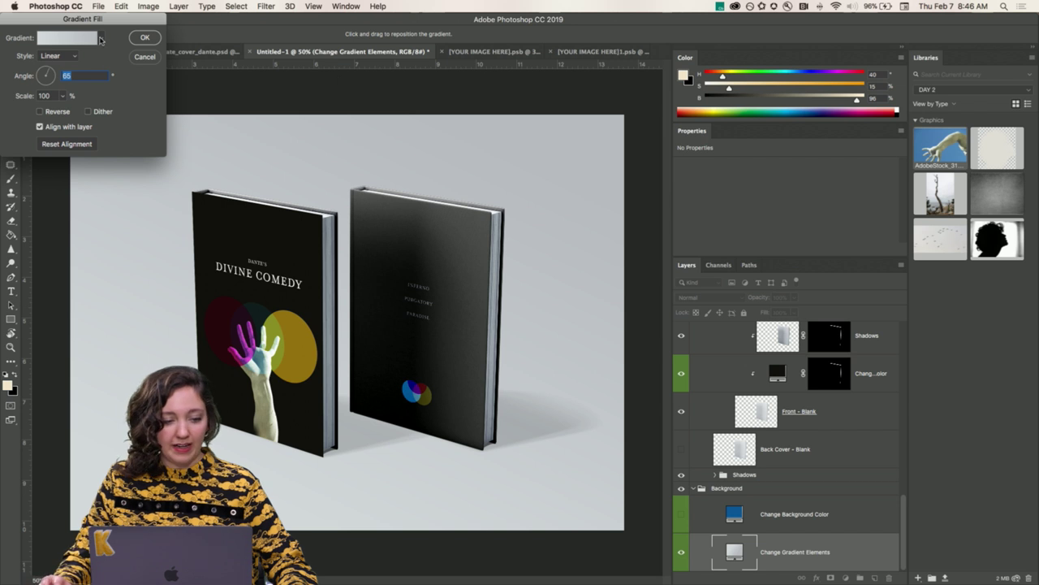
click(100, 39)
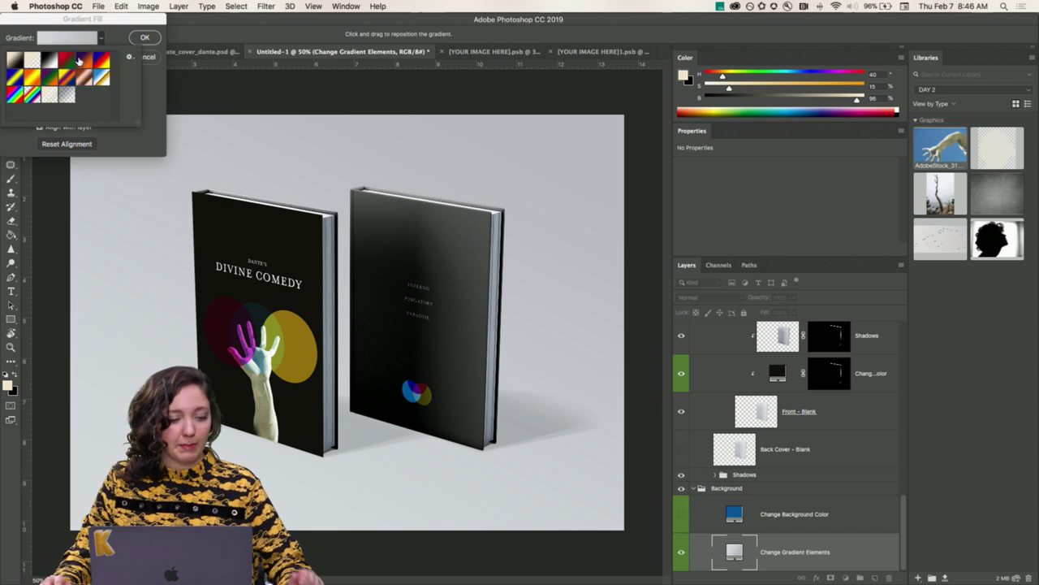
click(66, 60)
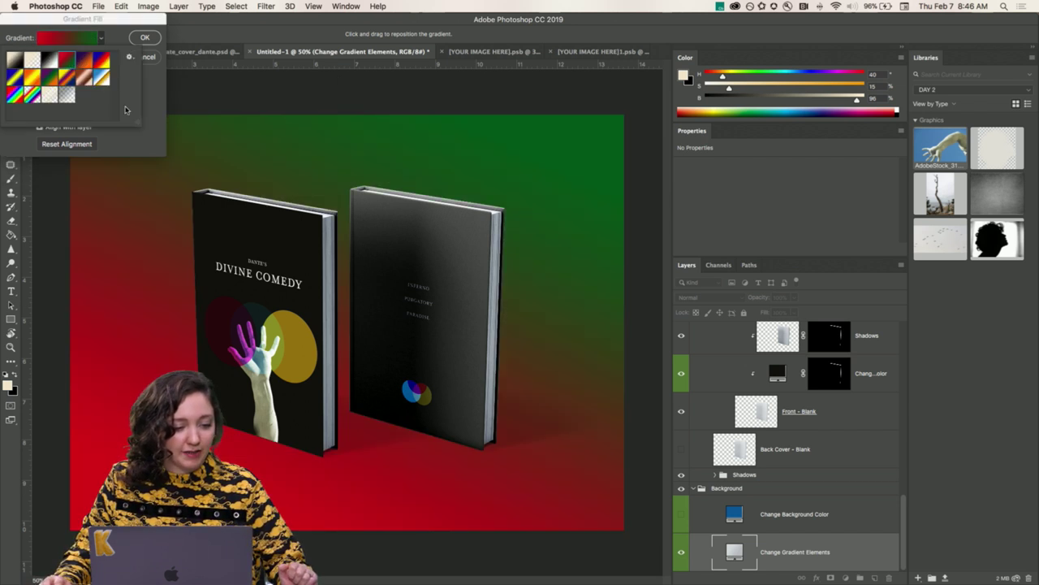
click(153, 92)
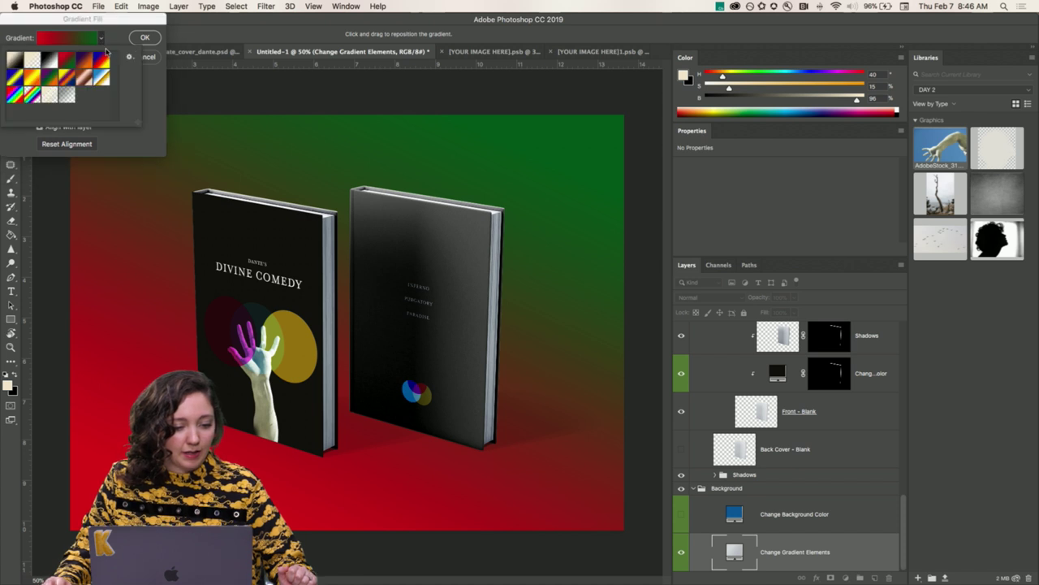
click(129, 56)
click(103, 117)
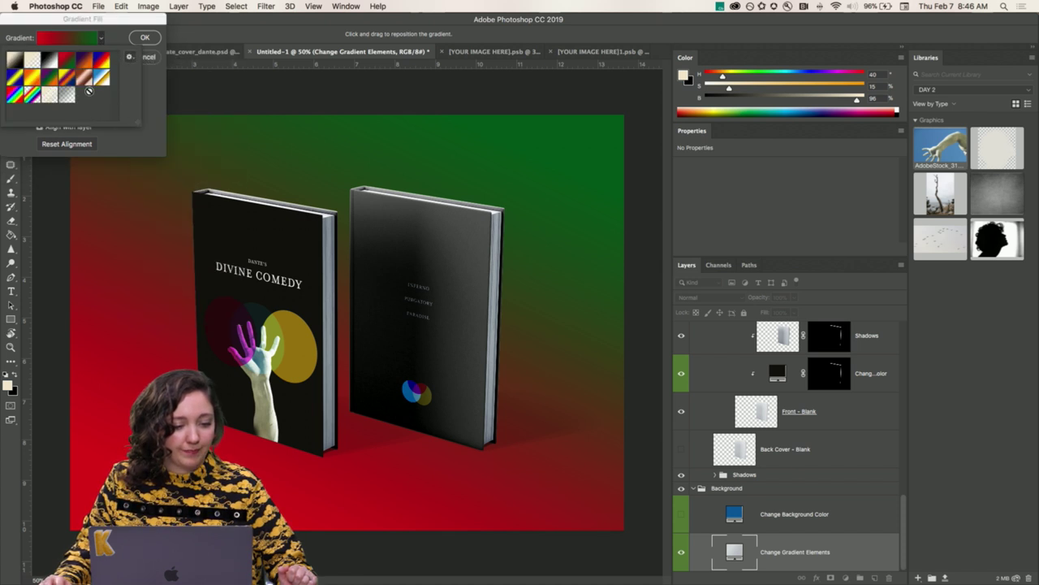
click(143, 39)
click(143, 38)
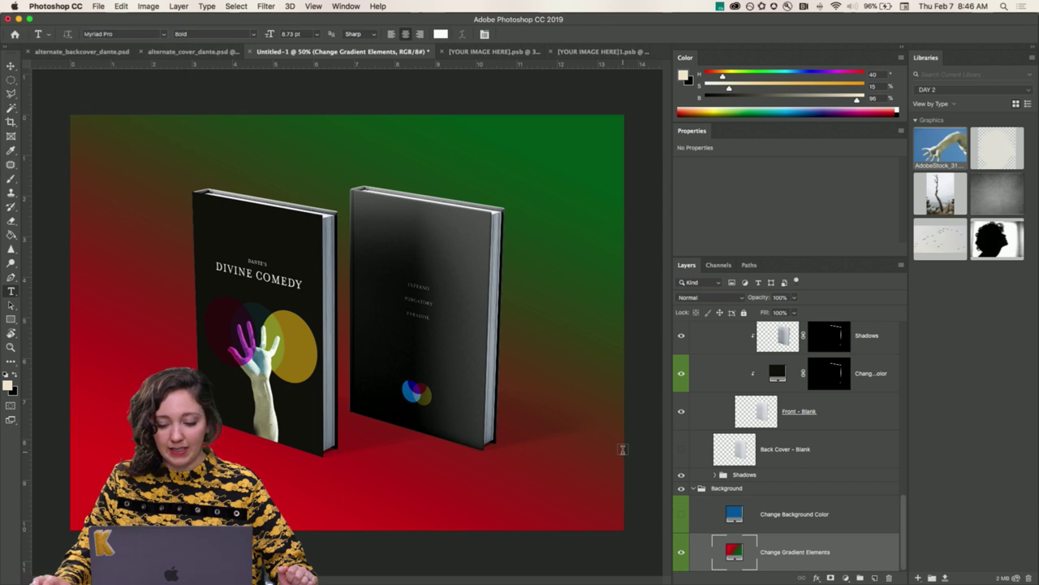
- Add Layer 1 above Change Background Color and drag a purple-to-orange gradient across it
key(g)
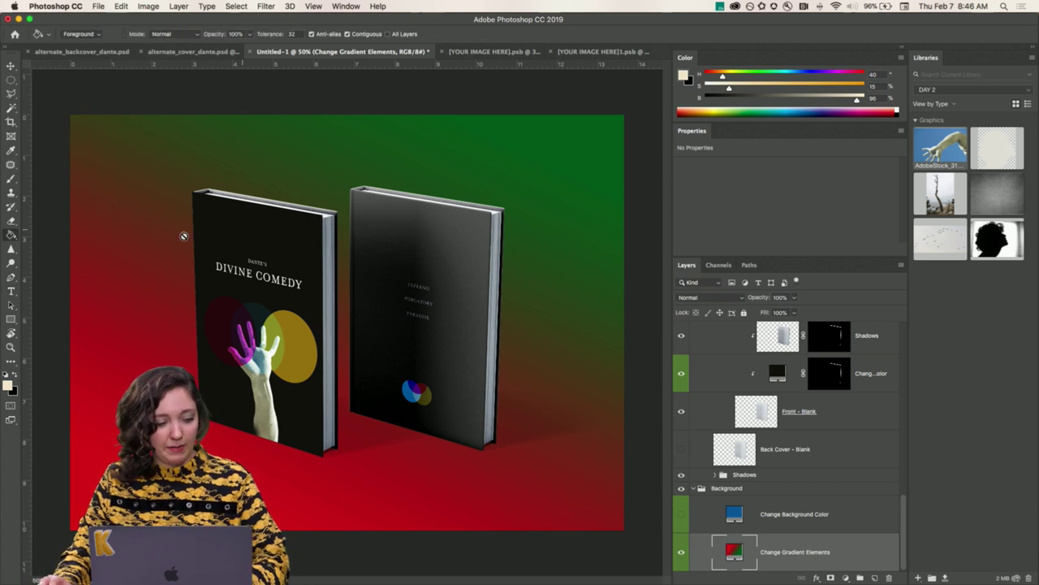
right_click(12, 234)
click(38, 234)
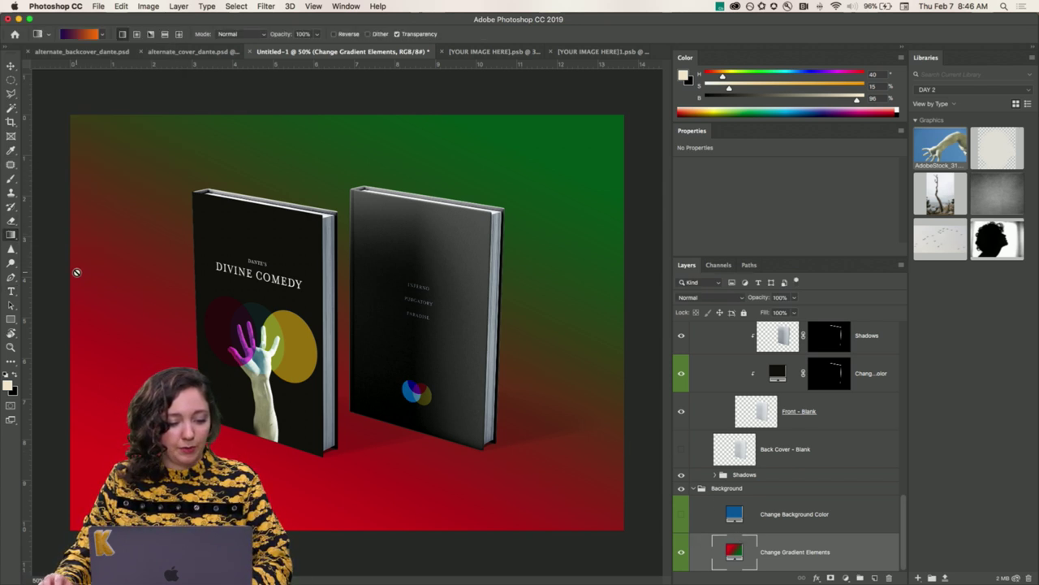
click(775, 515)
click(875, 578)
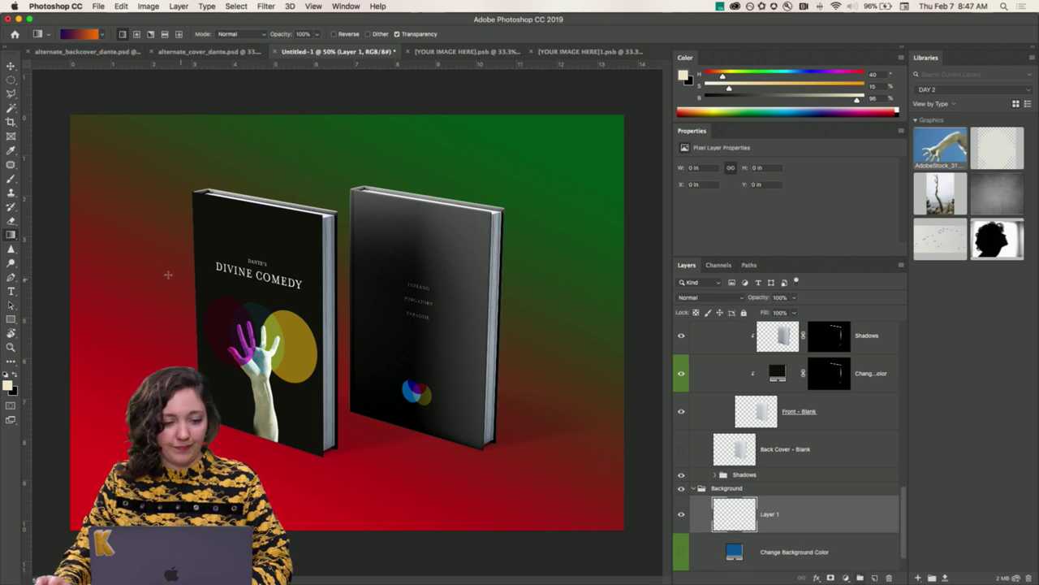
drag(60, 310, 648, 302)
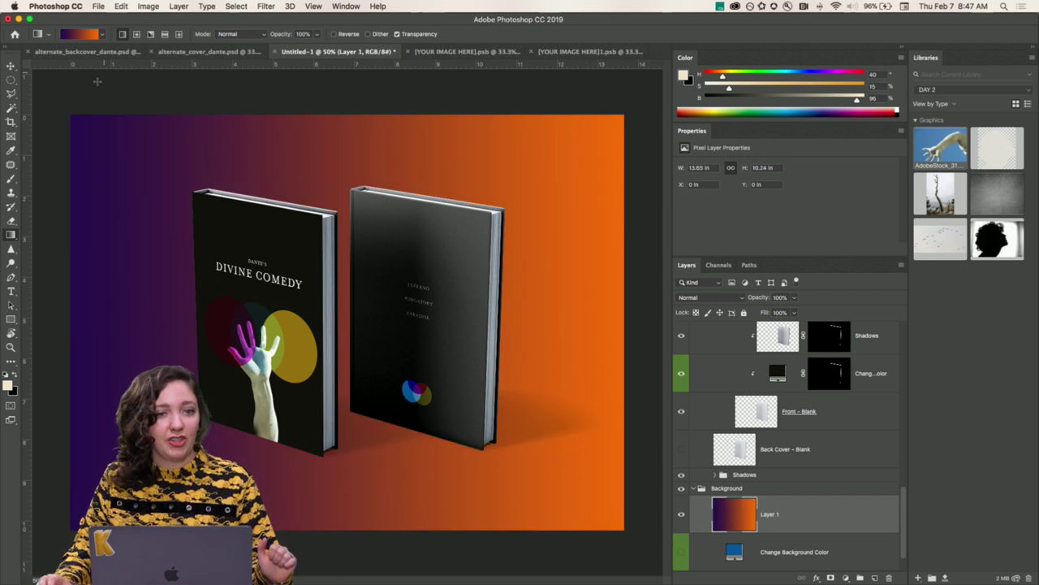
- Expand the Spine group to reveal Highlights, Shadows and Change Spine Color
scroll(787, 432, up, 5)
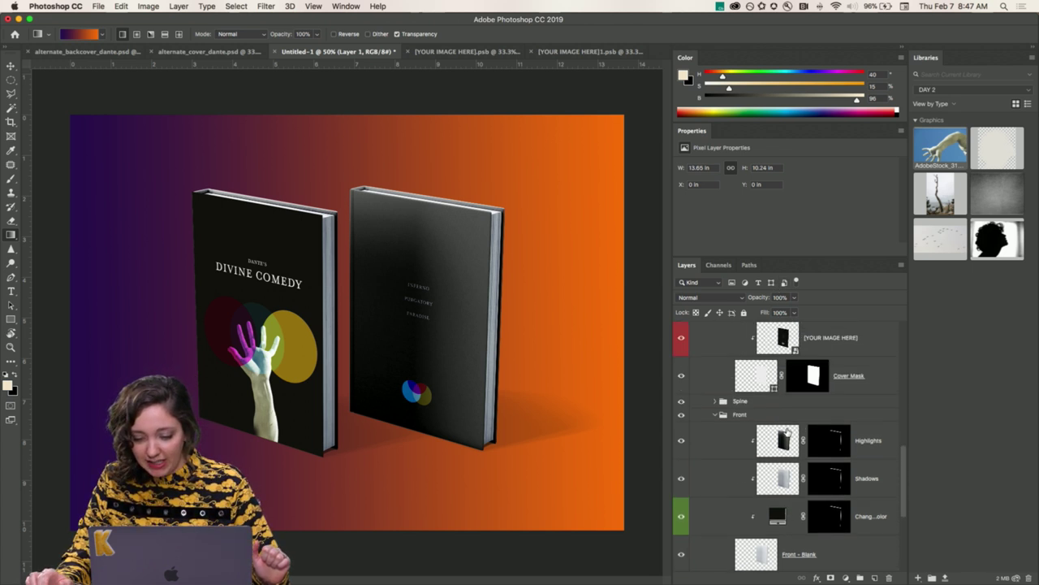
scroll(723, 405, up, 5)
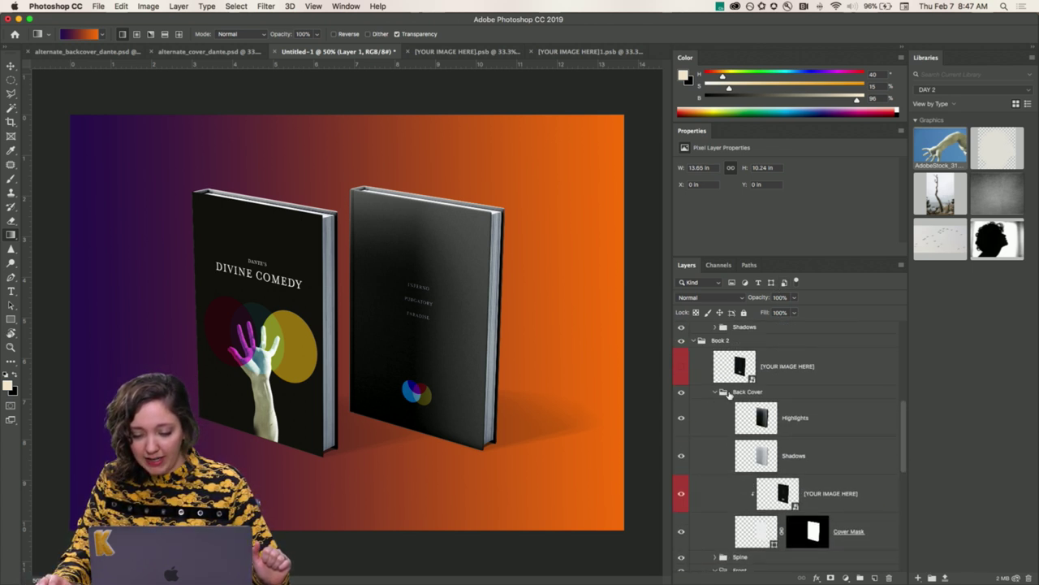
scroll(750, 460, down, 4)
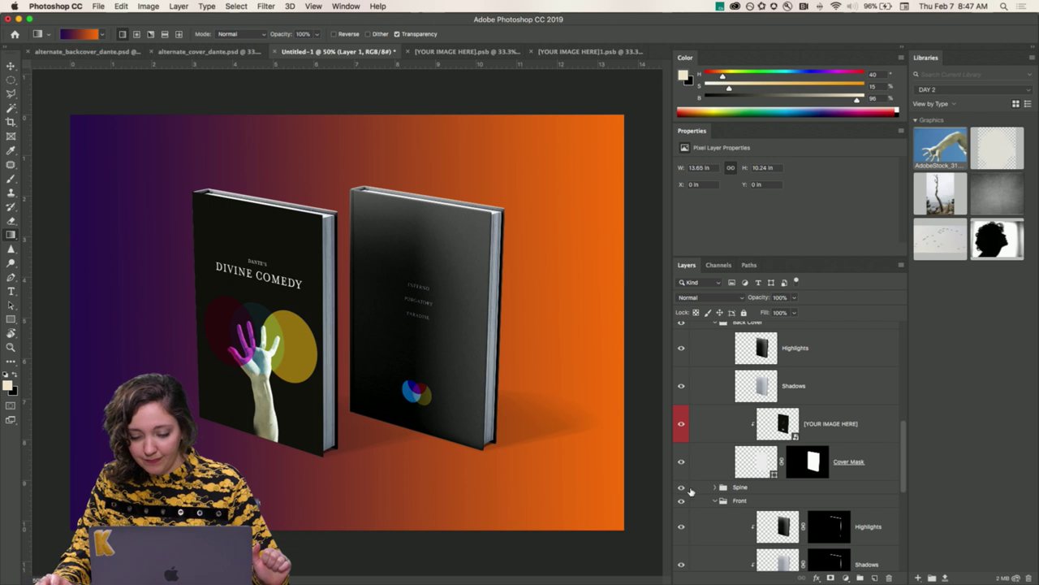
click(714, 488)
scroll(719, 485, down, 8)
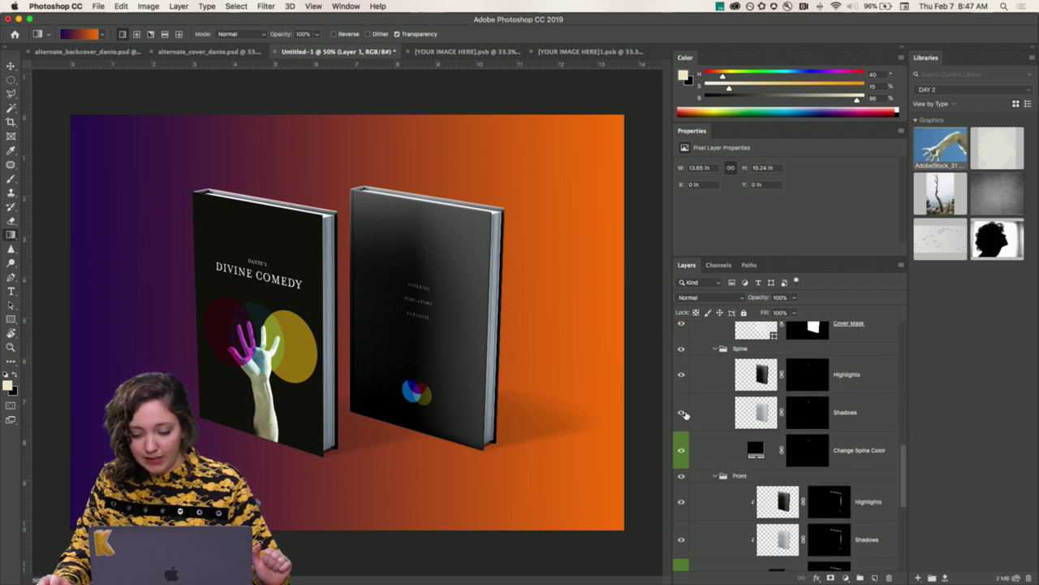
scroll(682, 397, up, 1)
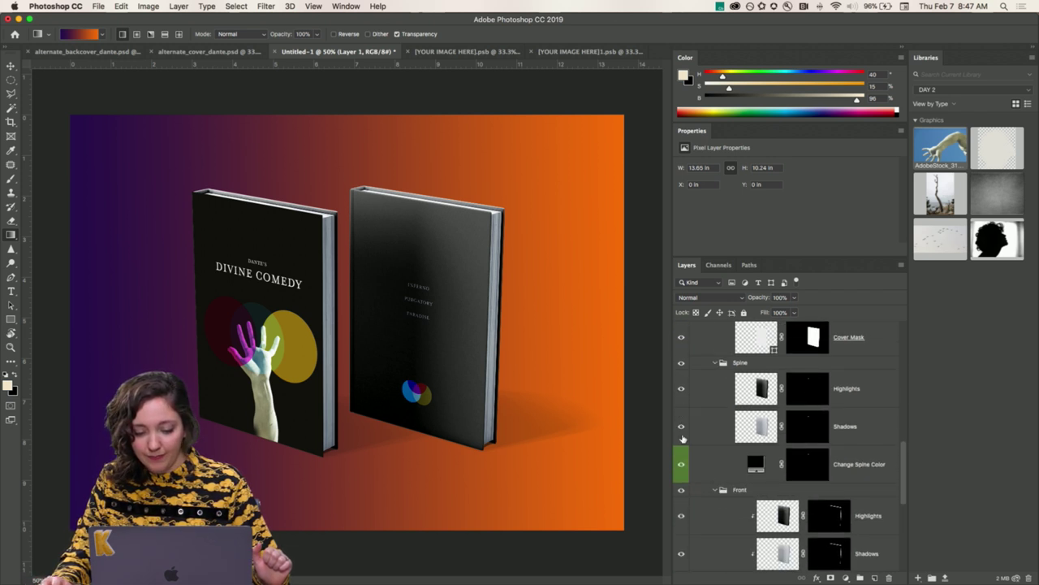
scroll(724, 434, up, 6)
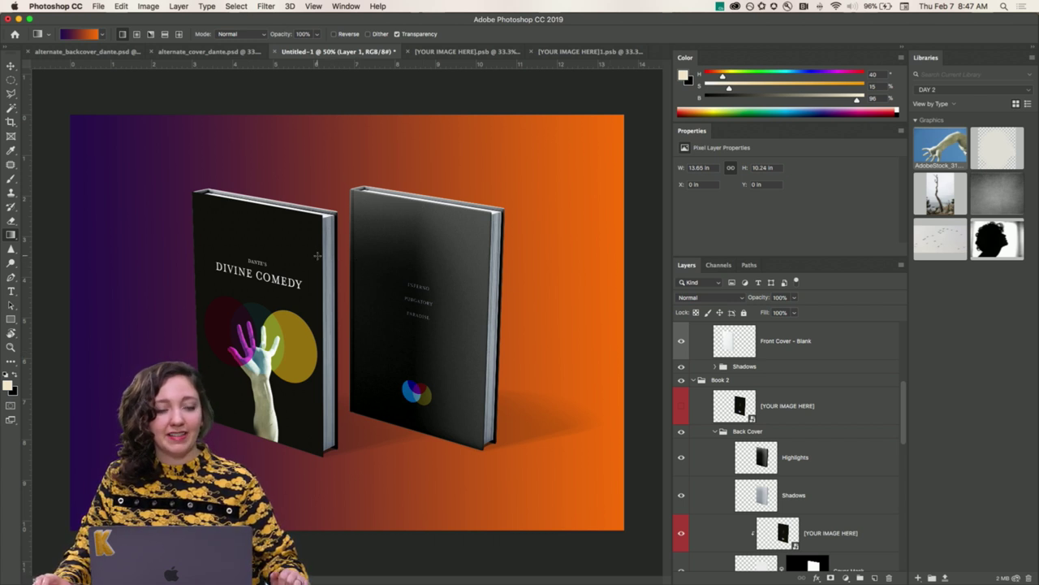
- Save a JPEG copy named DANTE_BOOK, accepting Maximum quality 12
click(99, 5)
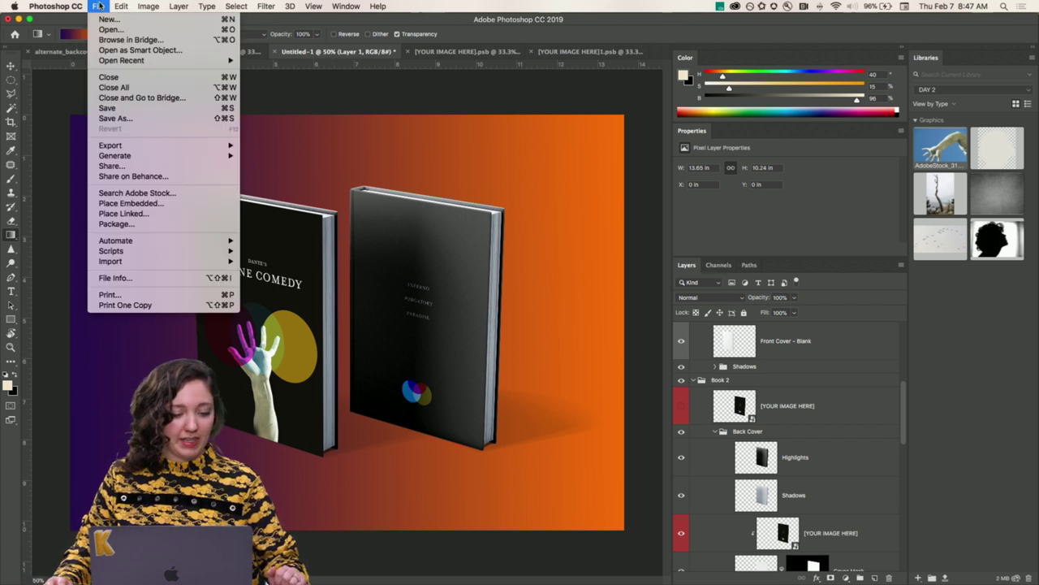
click(104, 118)
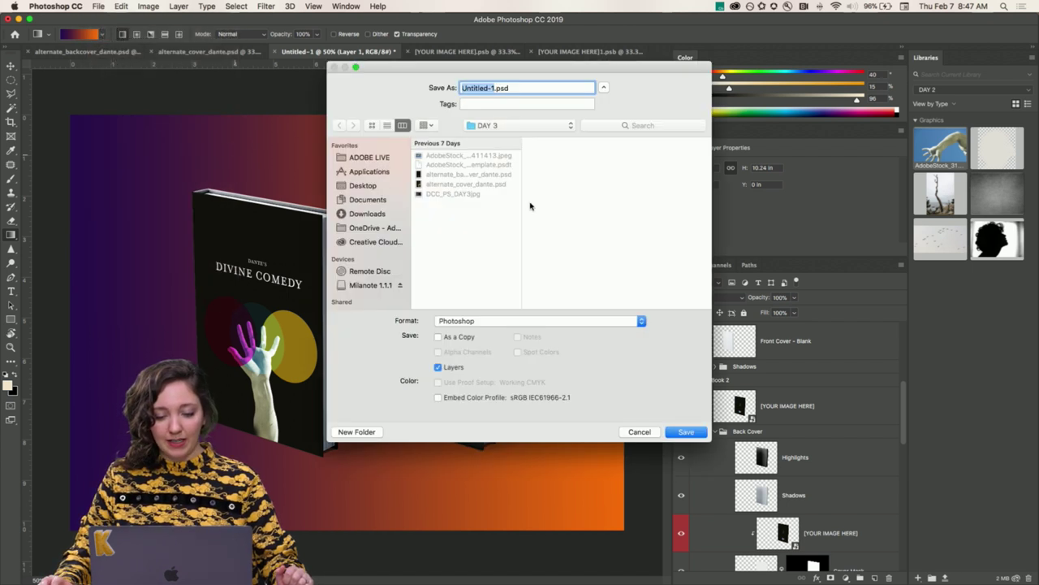
click(516, 321)
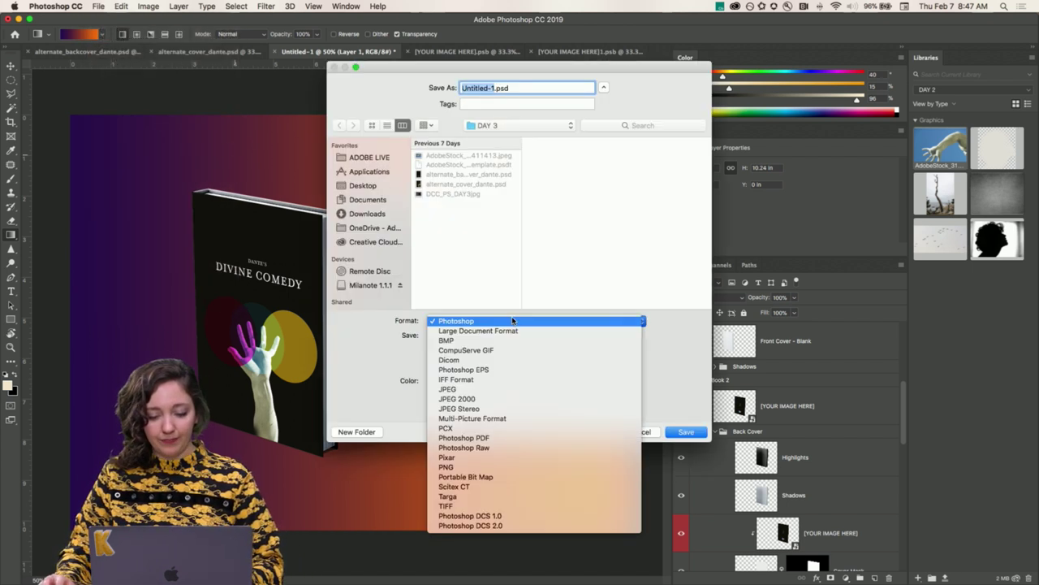
click(512, 390)
text(DANTE_BO)
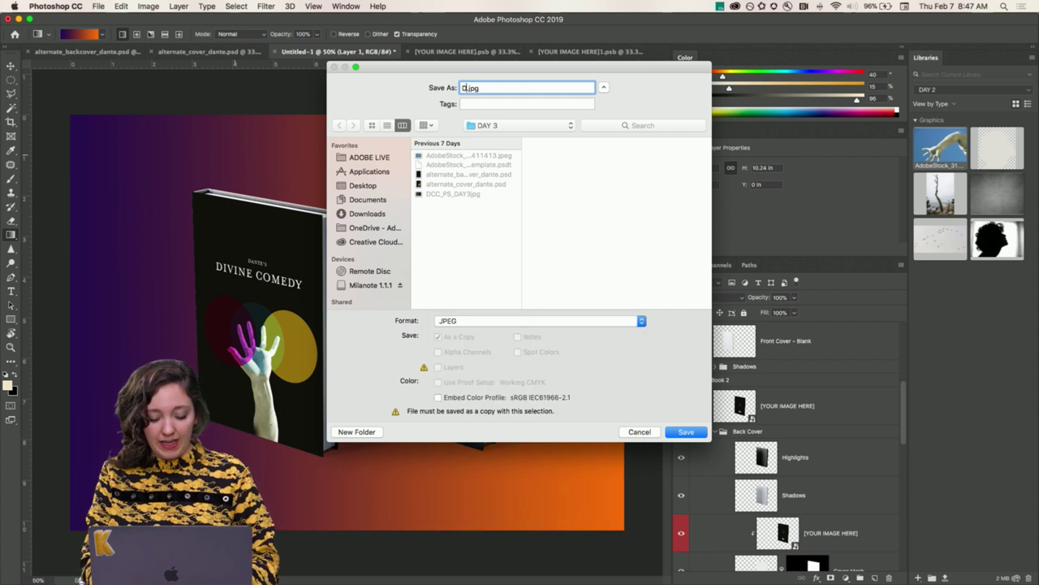
text(OK)
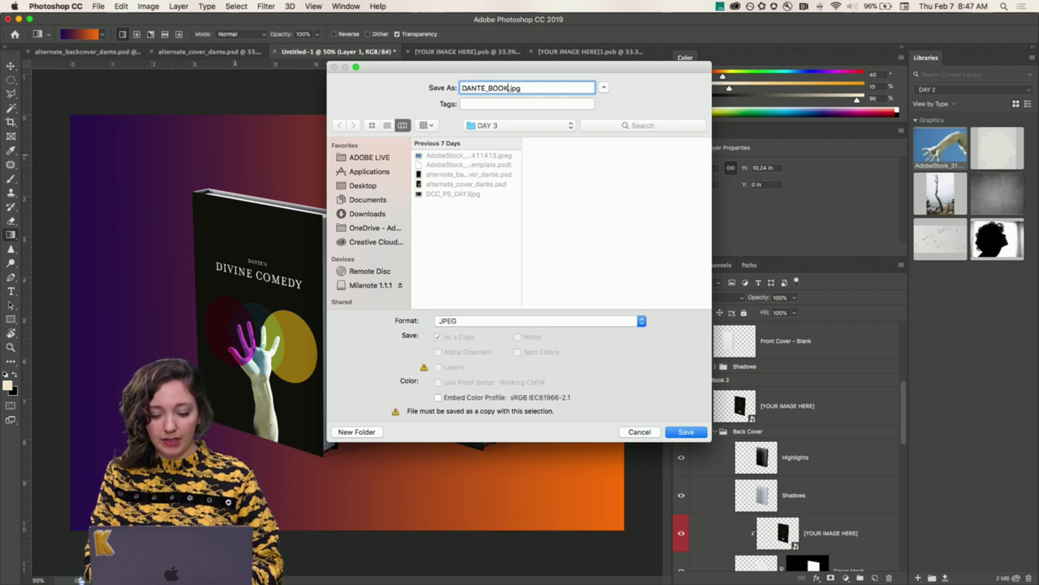
key(Return)
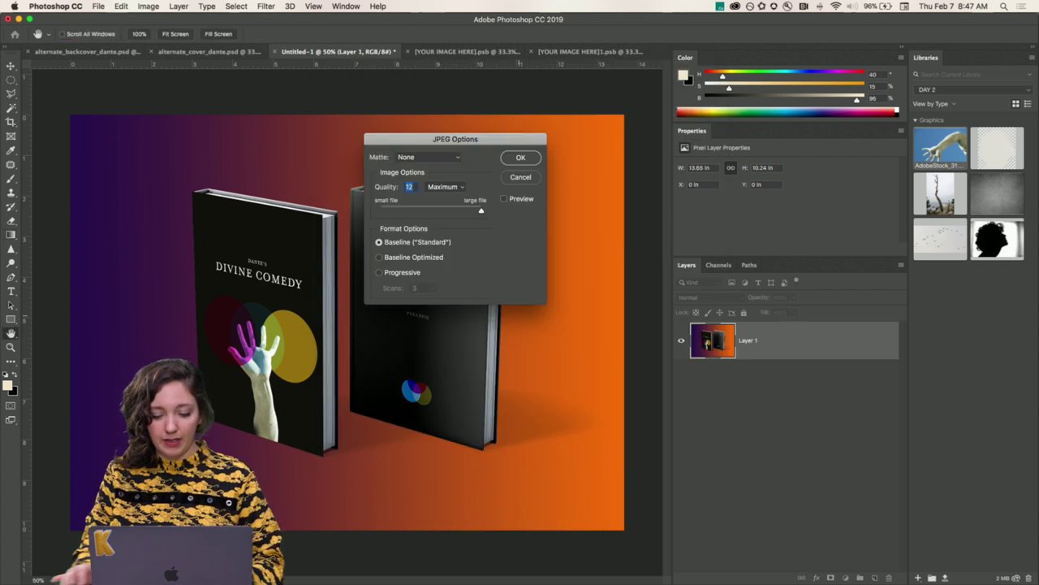
click(522, 158)
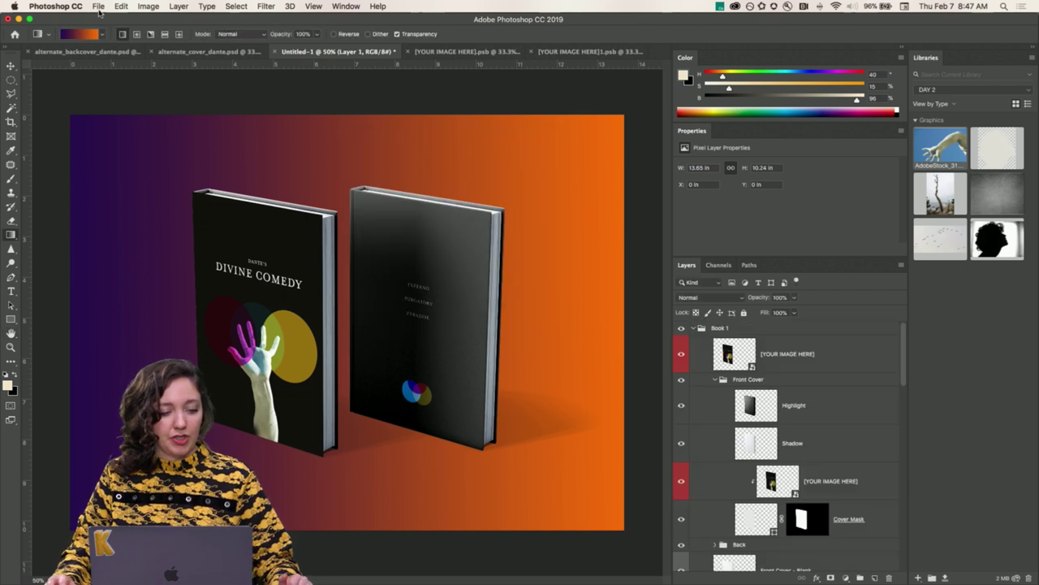
- Set up Export As with JPG format and width 1000 px, giving 1000 × 750
click(99, 6)
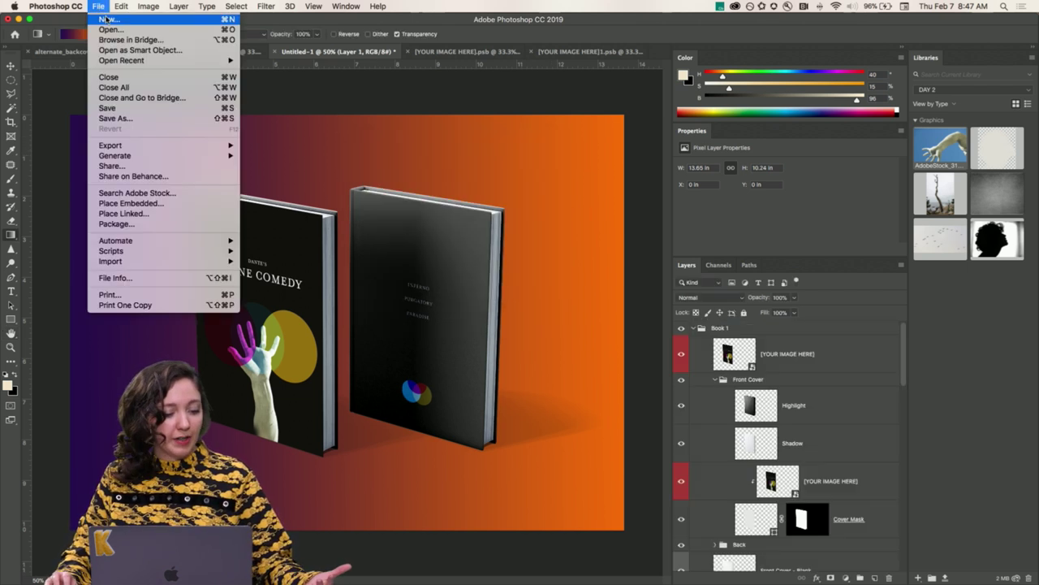
mouse_move(170, 147)
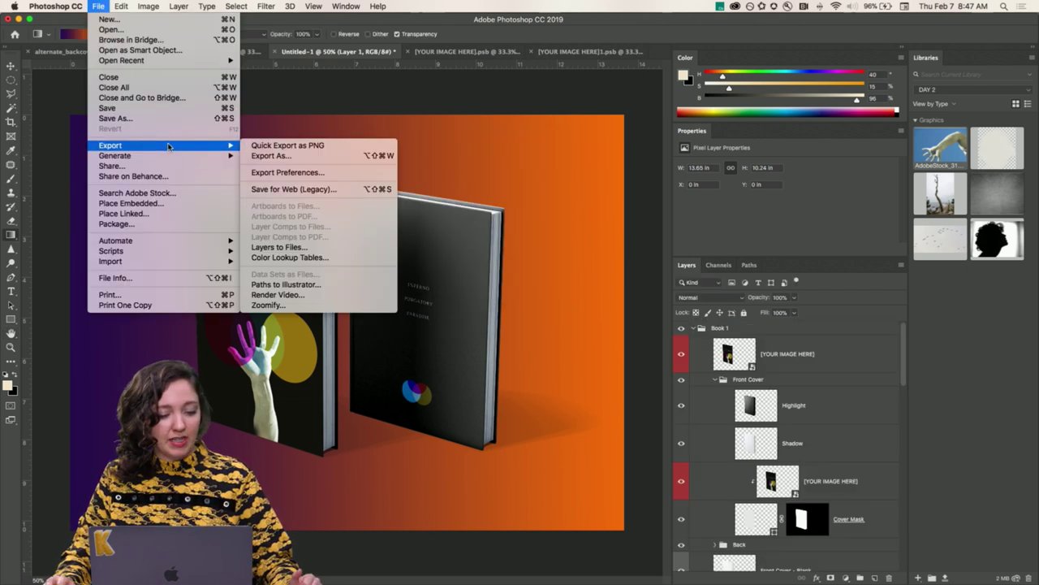
click(283, 155)
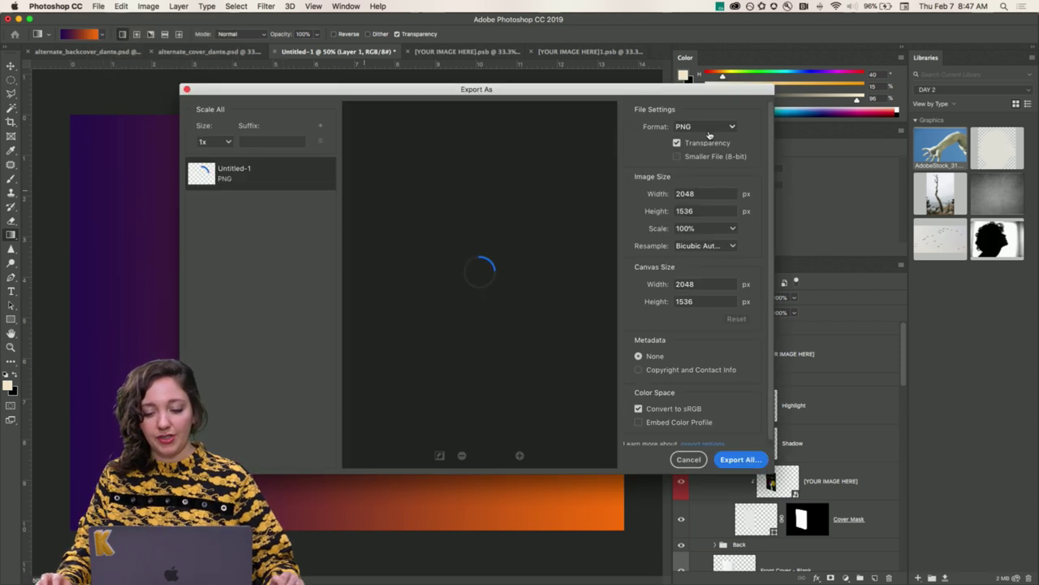
click(702, 127)
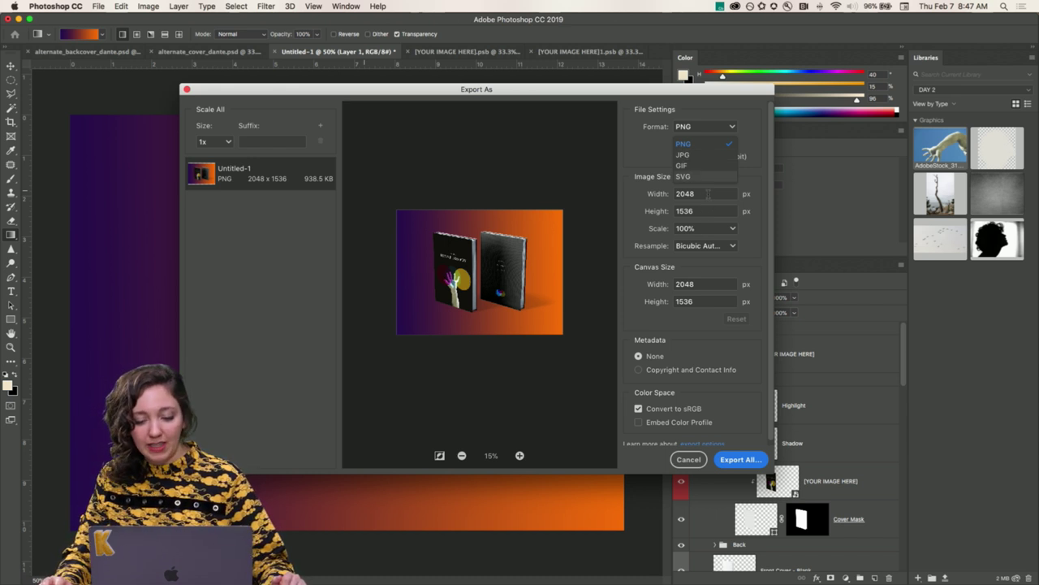
click(698, 154)
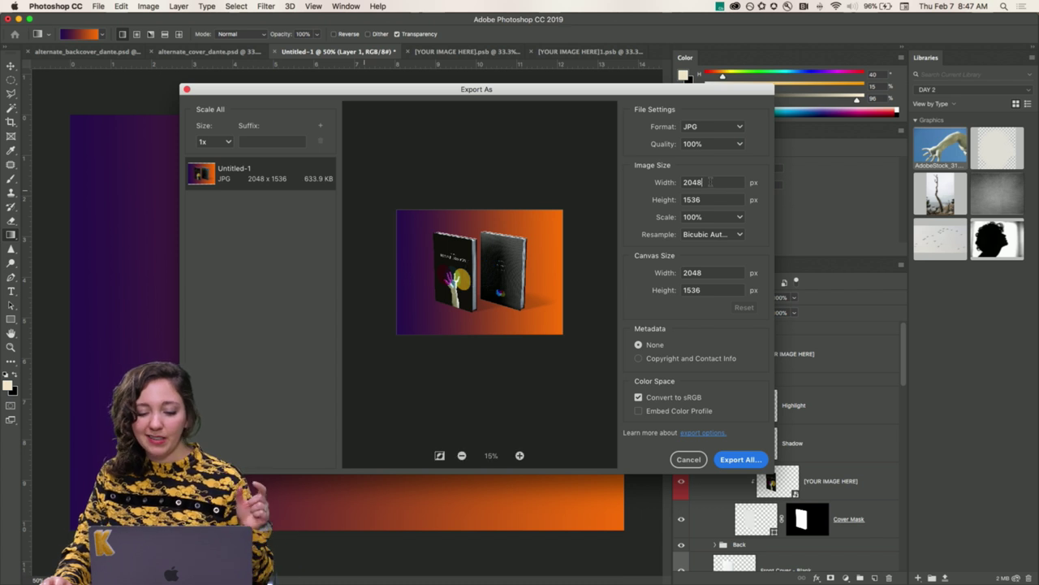
double_click(698, 183)
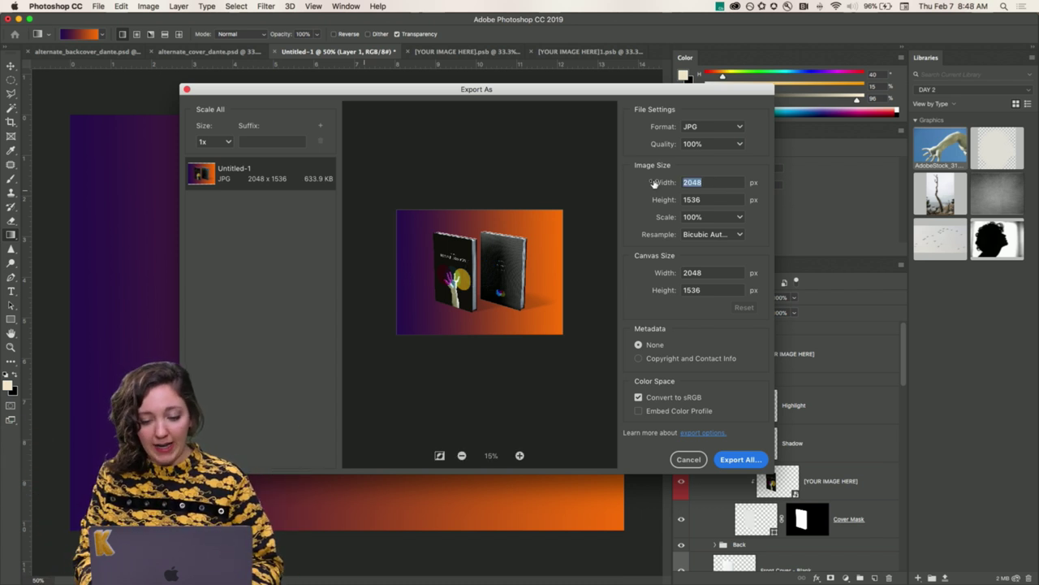
text(1000)
click(710, 199)
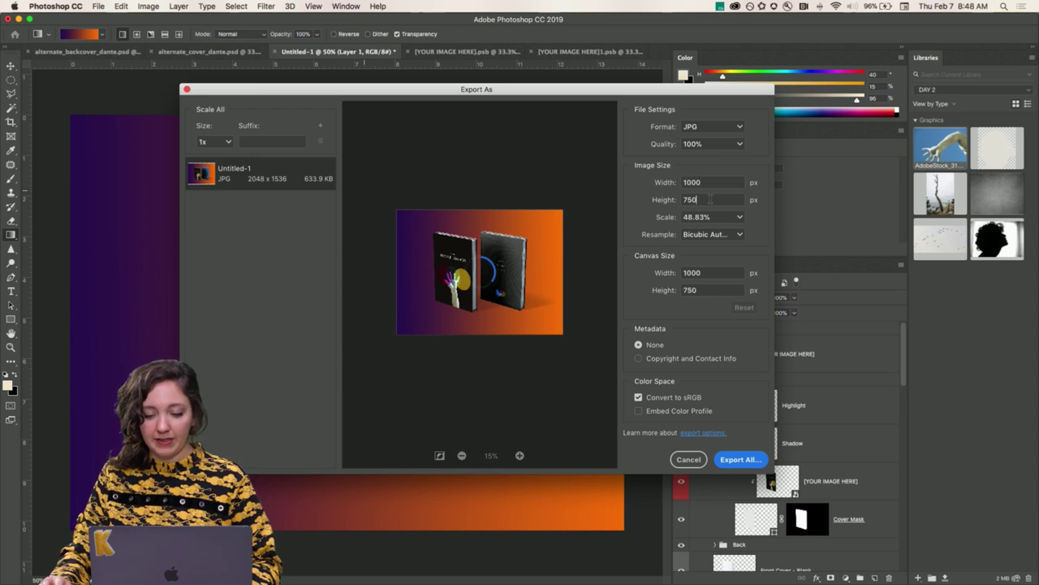
- Export the 1000 × 750 JPG as DANTE_BOOK_L.jpg into ADOBE LIVE > DCC - PS > DCC 2019 > DAY 3
click(743, 460)
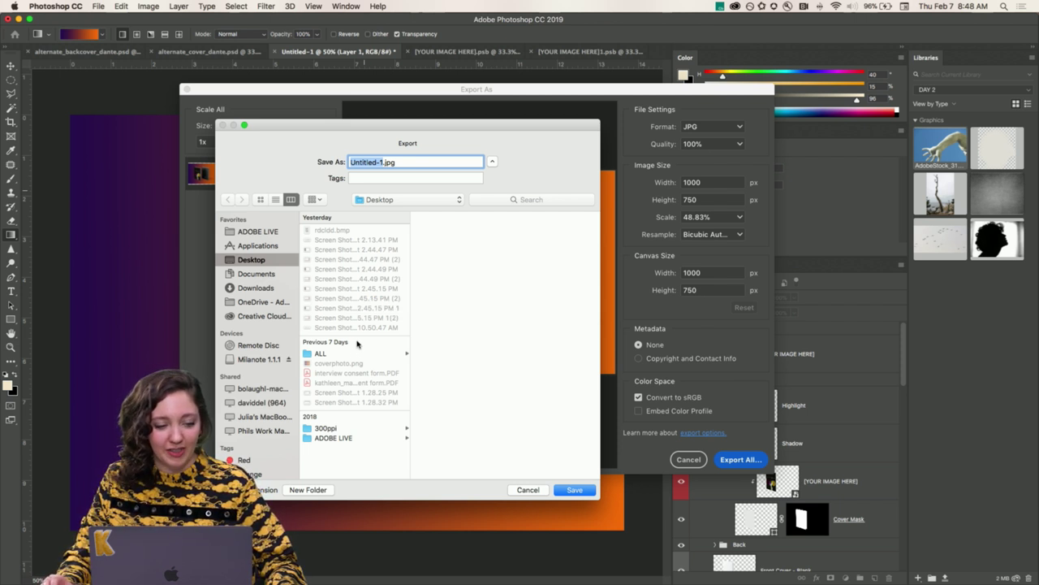
click(259, 233)
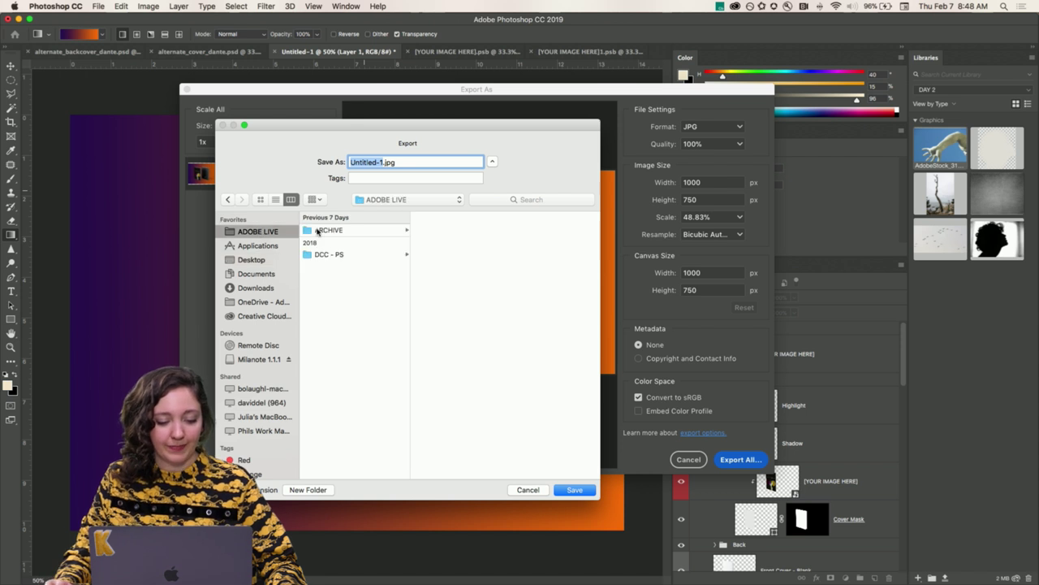
click(338, 254)
click(453, 240)
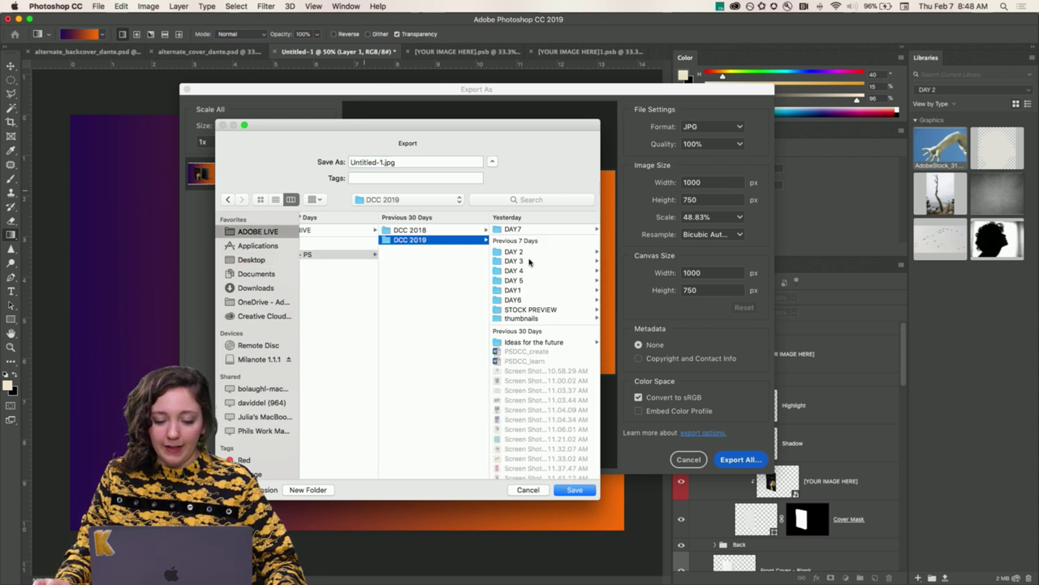
click(529, 261)
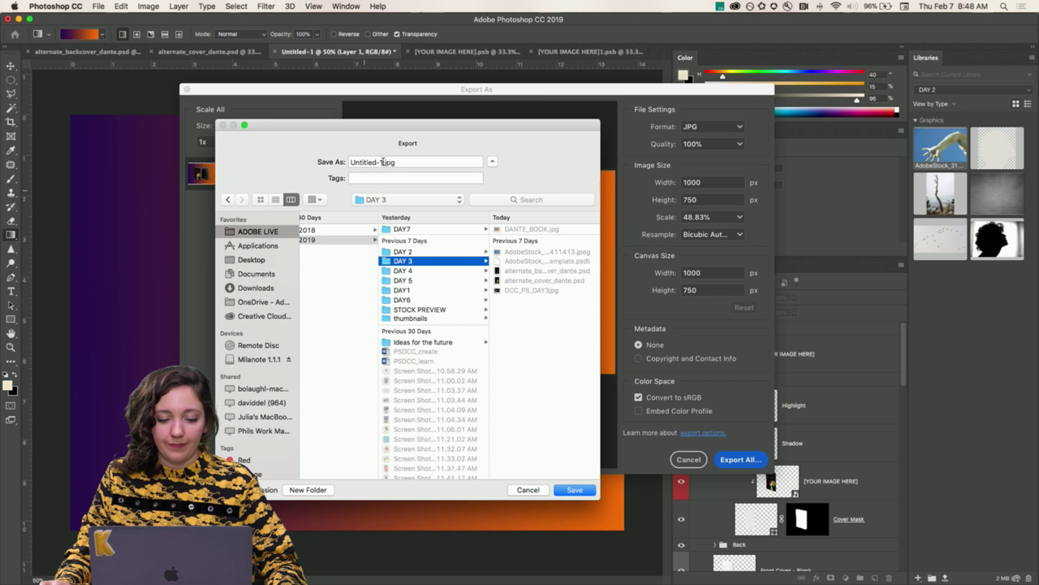
drag(383, 161, 308, 160)
text(DANTE_BOOK_L)
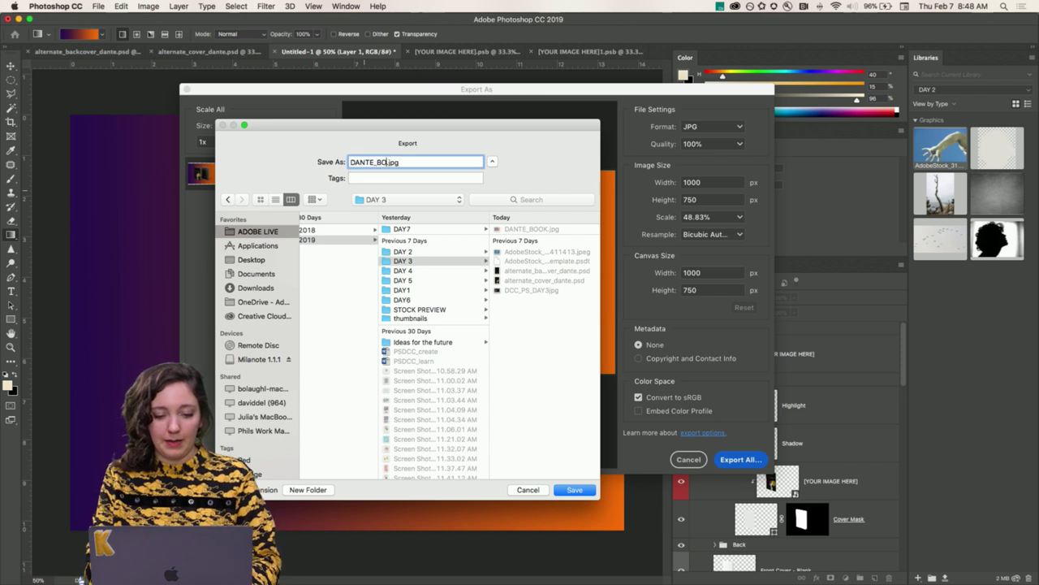
key(Return)
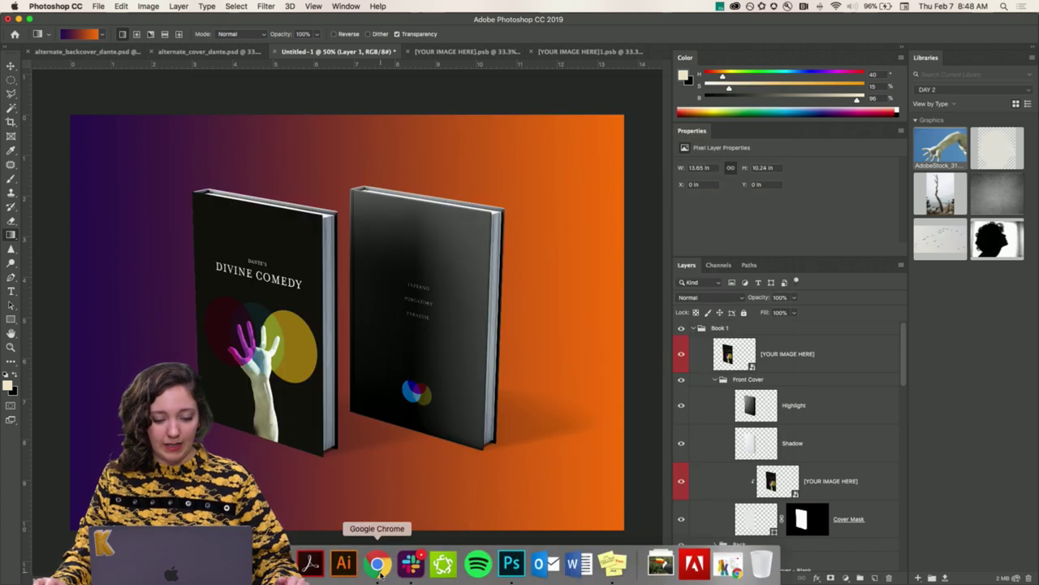
- In the Behance profile in Chrome, open the options gear on the Photoshop Daily Creative Challenge 2019 card
click(377, 562)
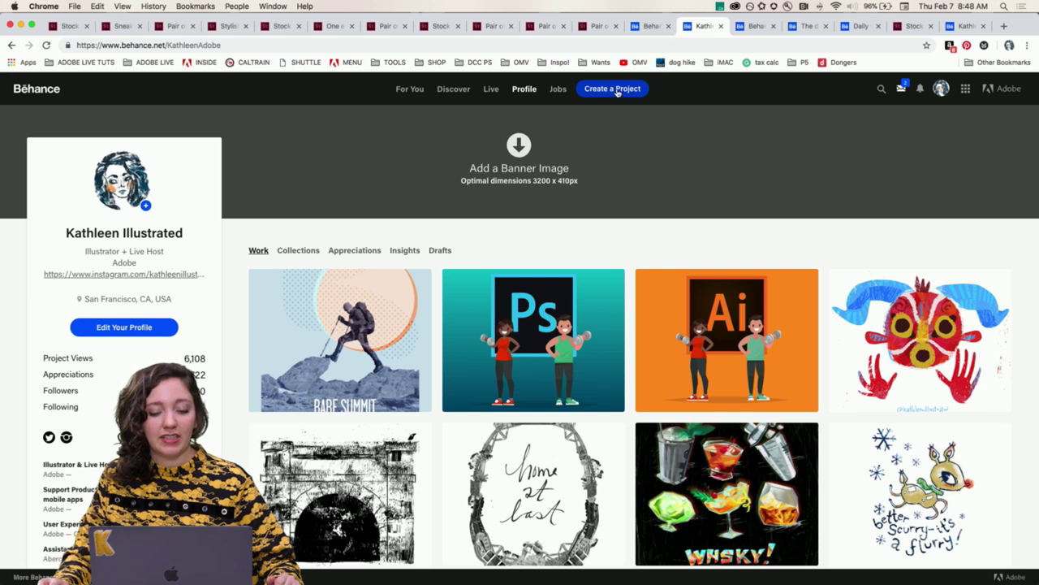
scroll(377, 333, down, 1)
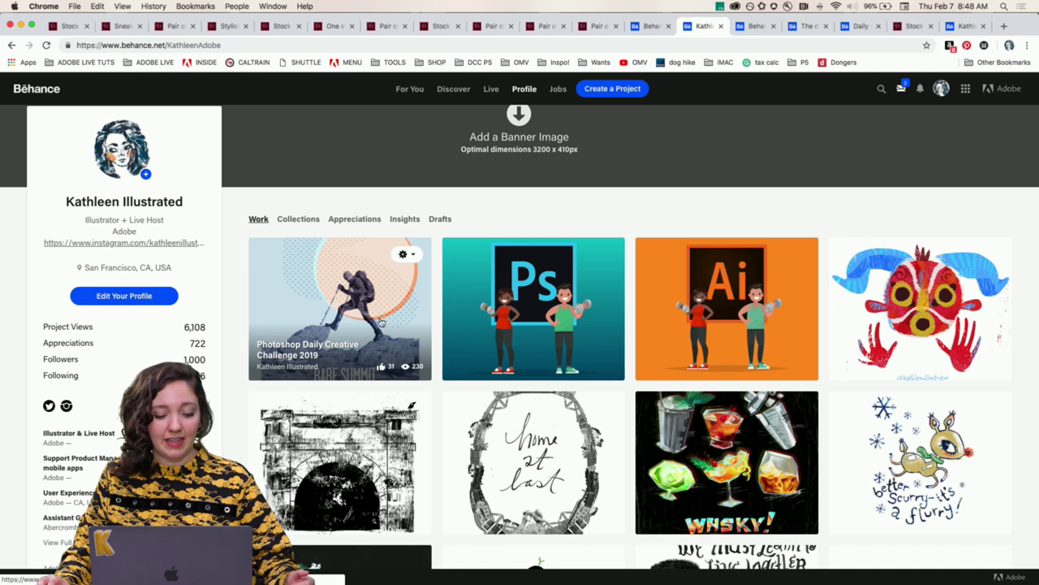
click(400, 258)
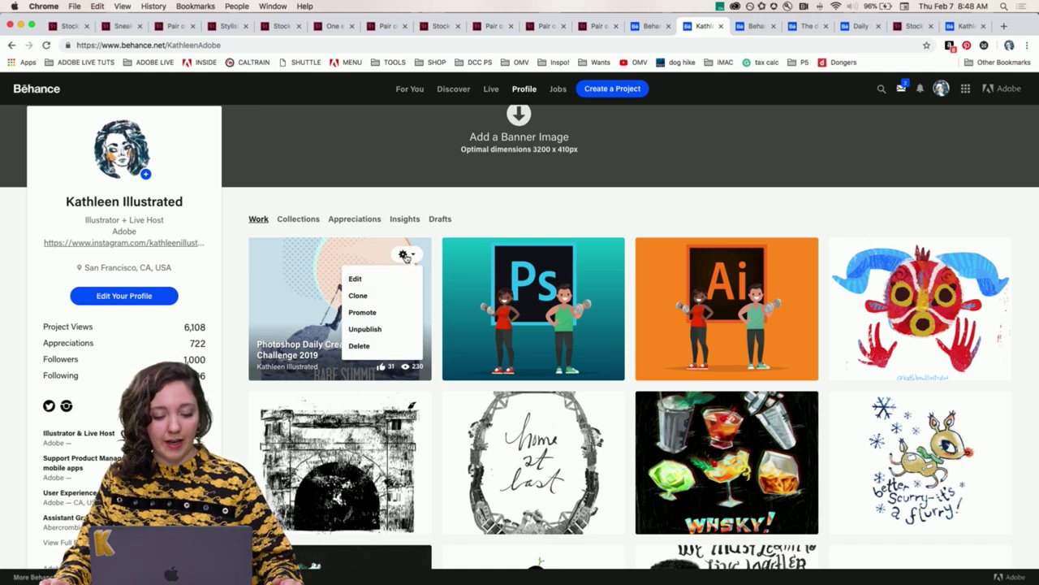
- Edit the Daily Creative Challenge 2019 project and scroll past the RARE SUMMIT poster to the Day 2 - Layers caption
click(362, 280)
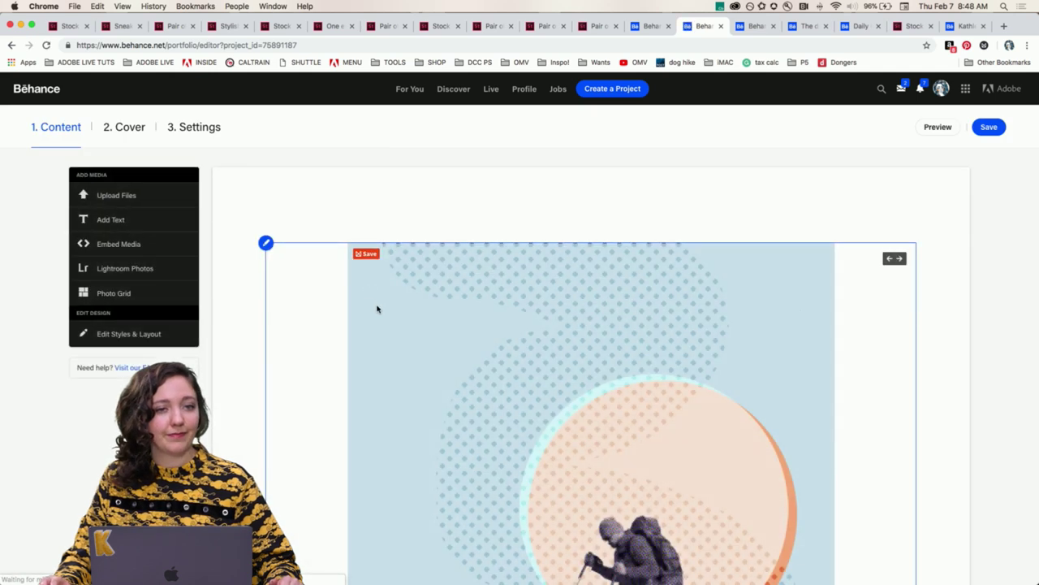
scroll(376, 313, down, 10)
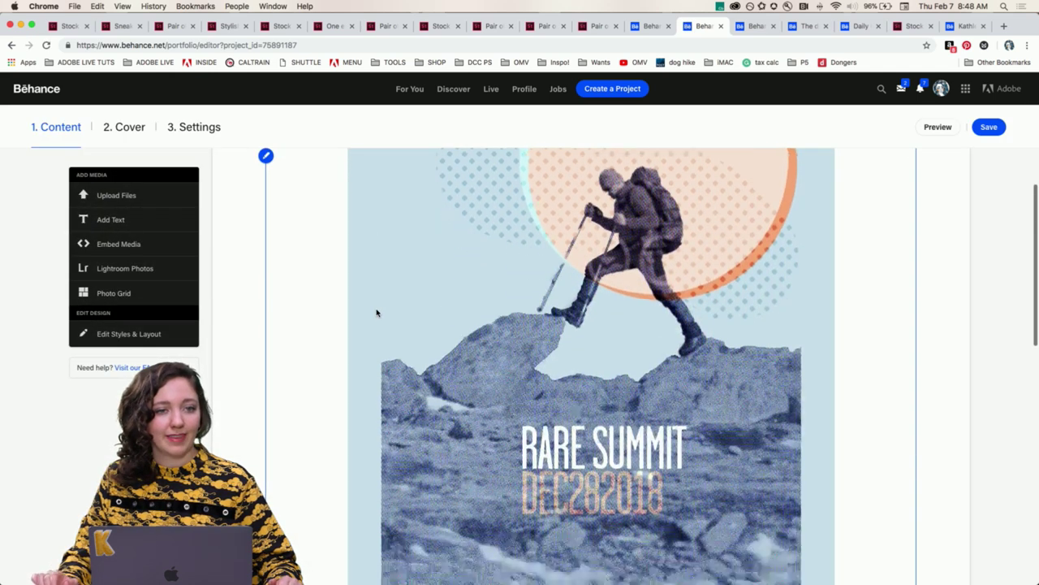
scroll(376, 312, down, 2)
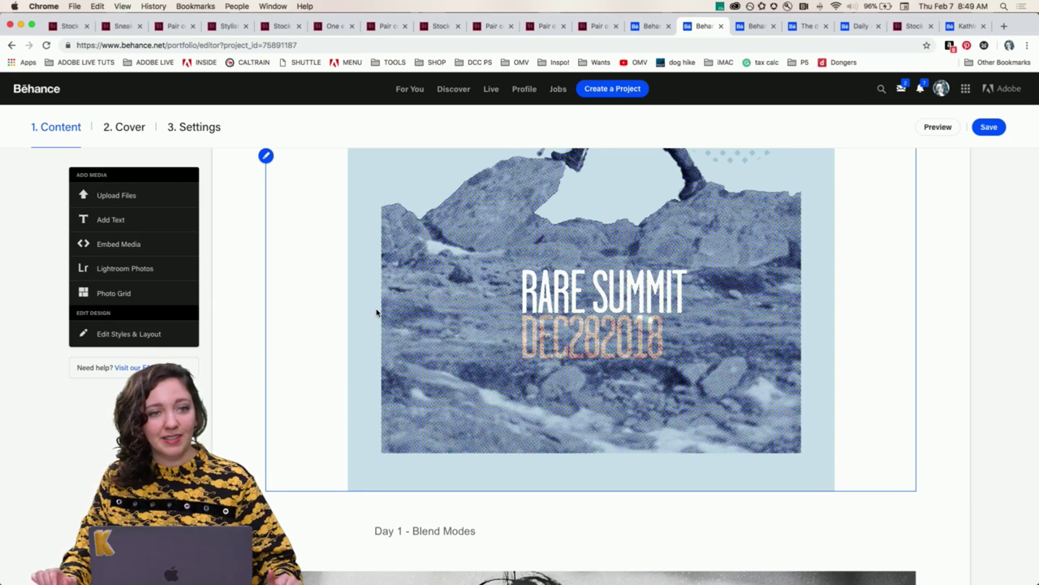
scroll(376, 313, down, 10)
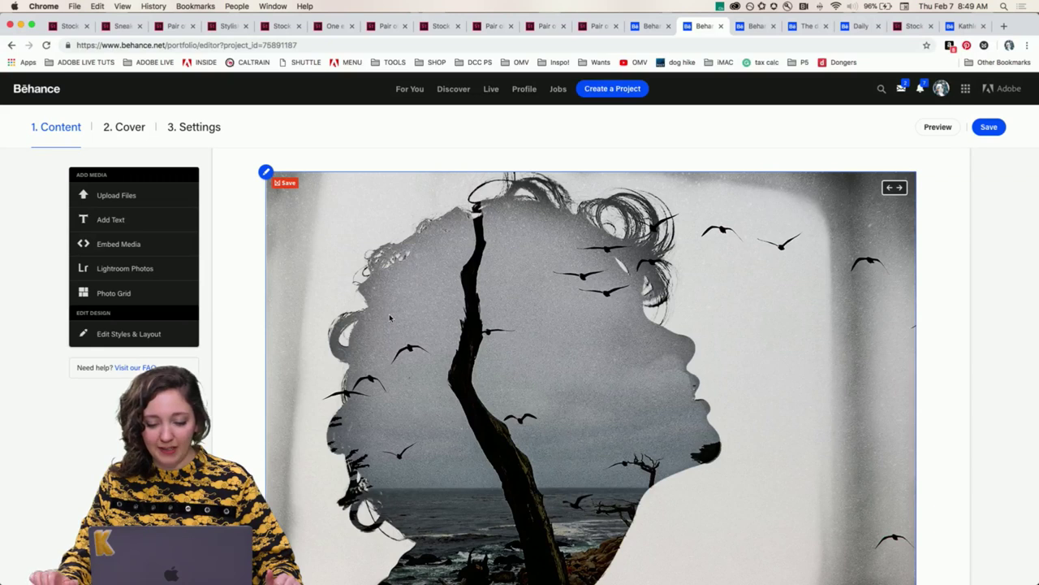
scroll(389, 313, down, 6)
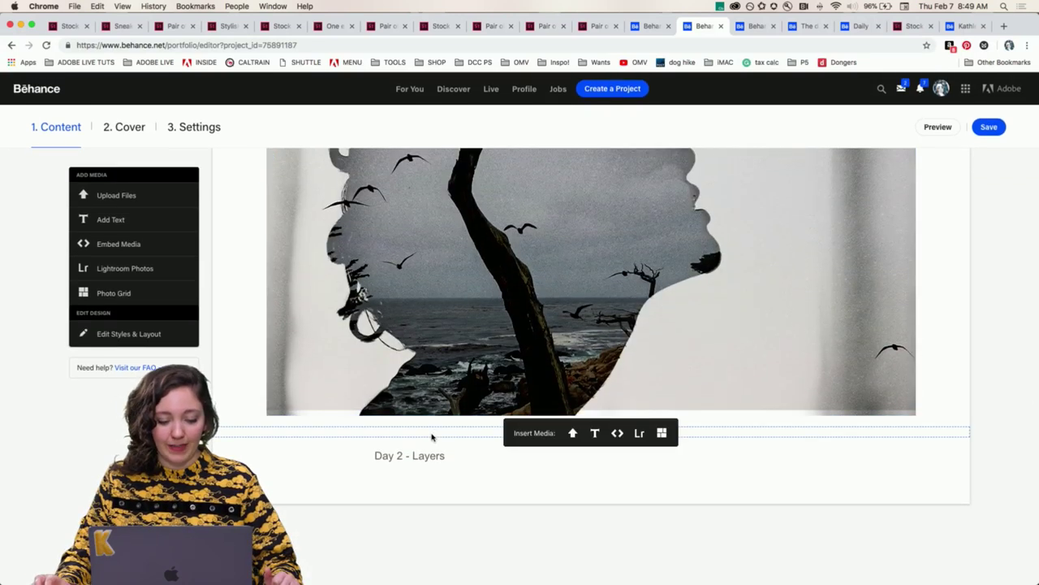
- Upload DCC_PS_DAY3jpg from the DCC 2019 > DAY 3 folder into the project
mouse_move(457, 478)
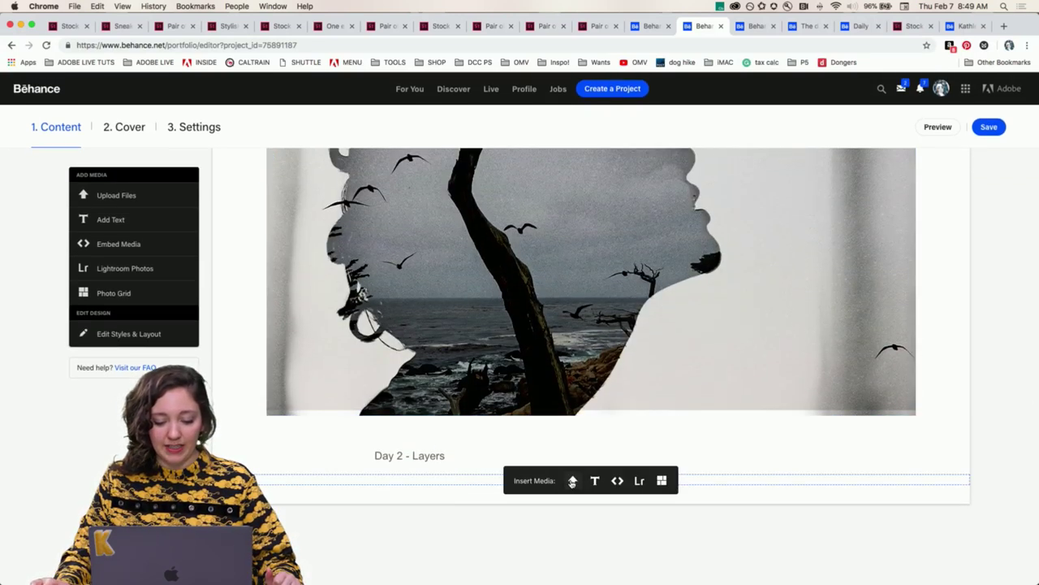
click(572, 480)
click(513, 65)
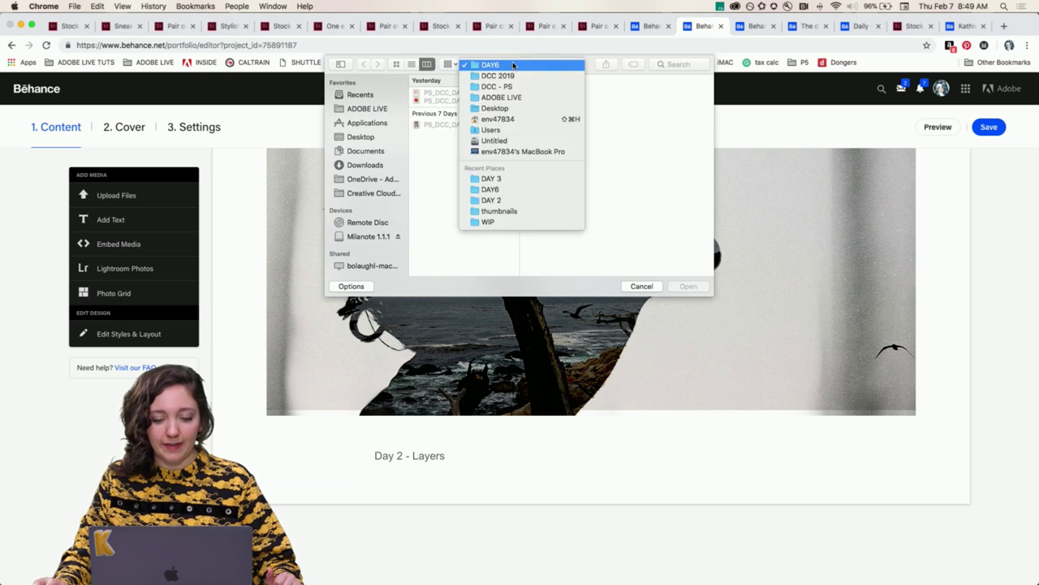
click(510, 76)
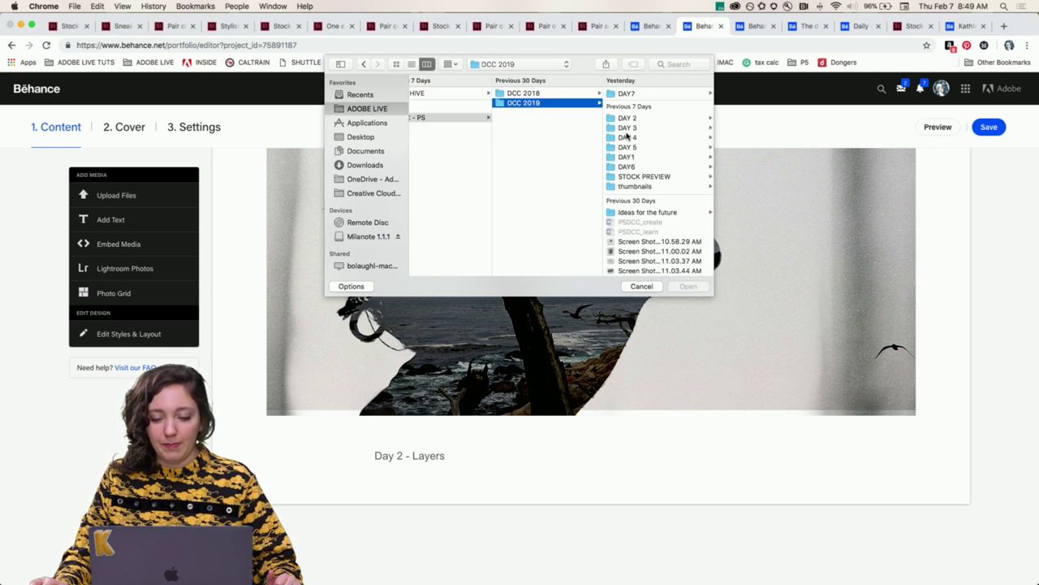
click(627, 137)
click(570, 129)
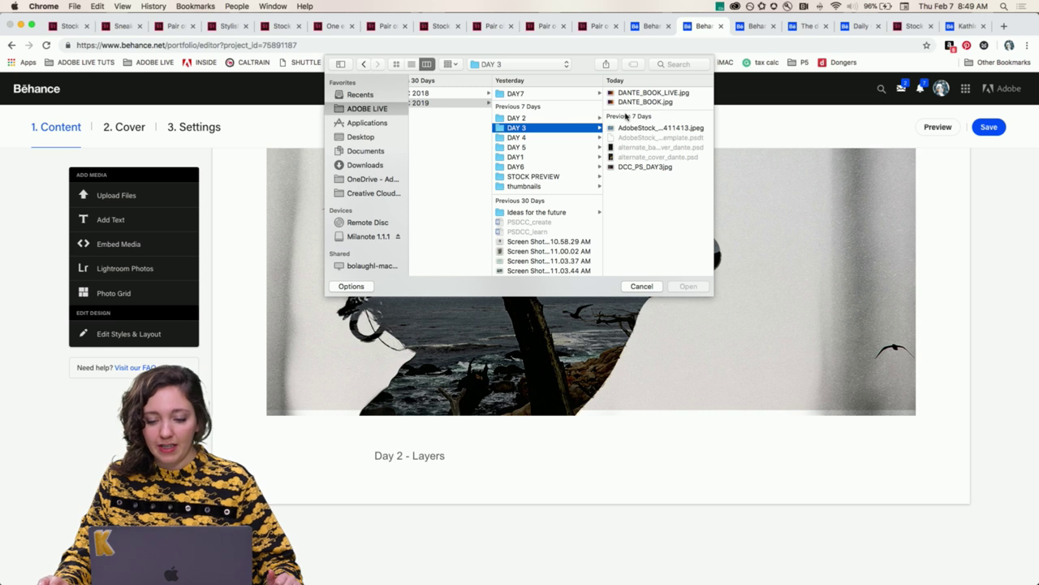
click(642, 167)
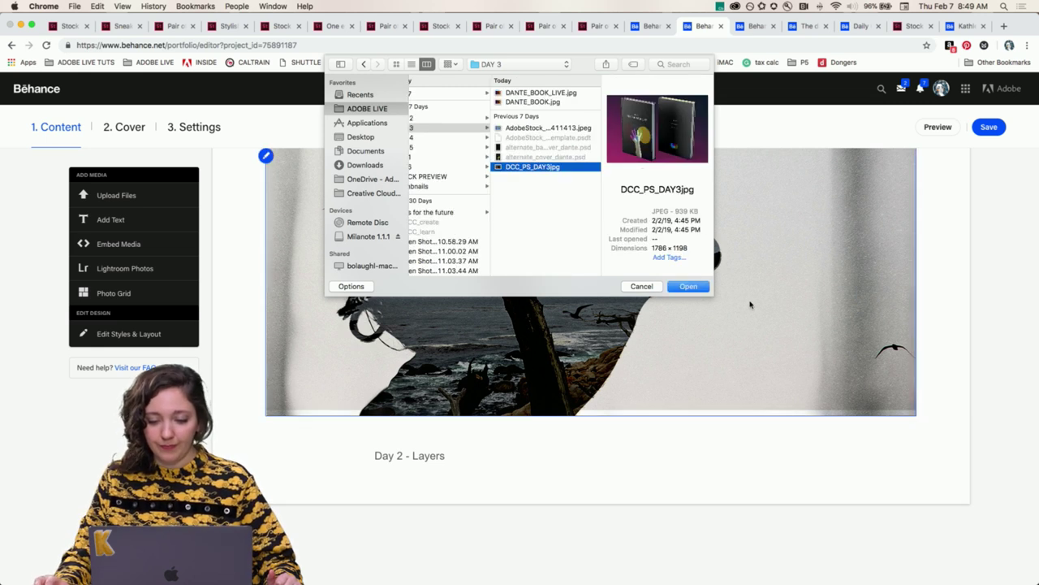
click(692, 288)
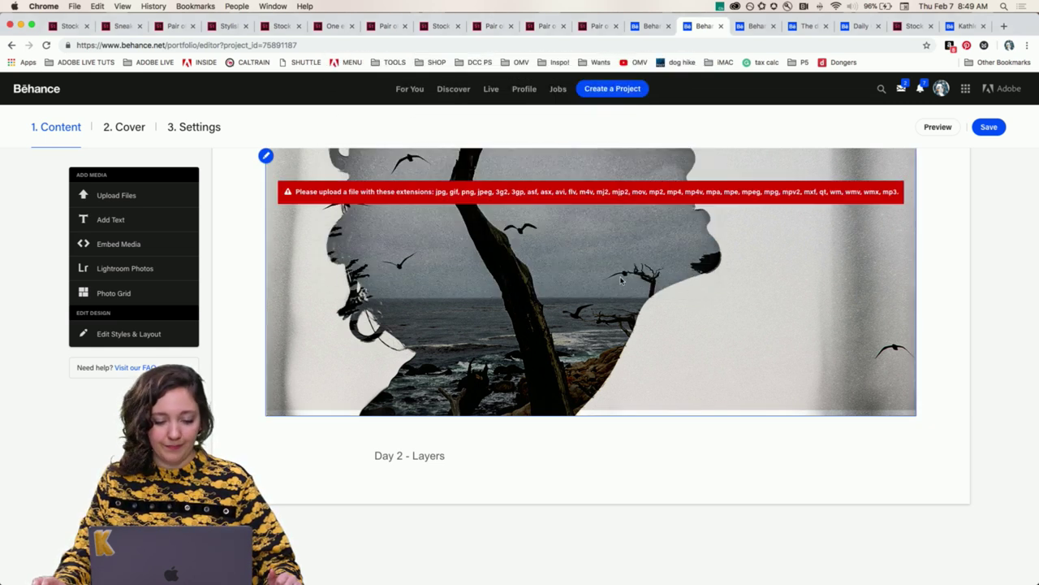
- Upload DANTE_BOOK_LIVE.jpg from the same DAY 3 folder into the project
mouse_move(482, 480)
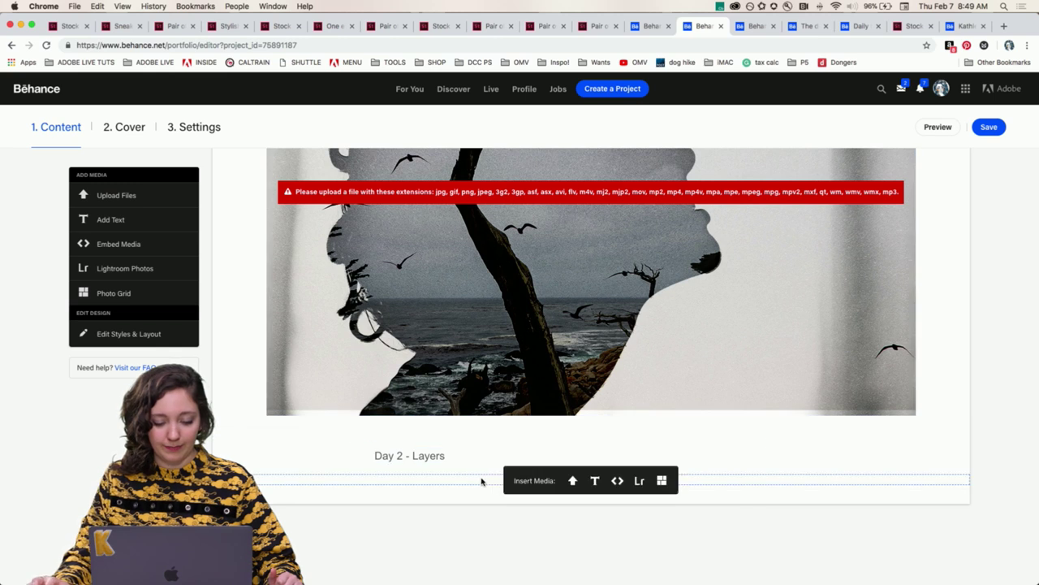
click(570, 482)
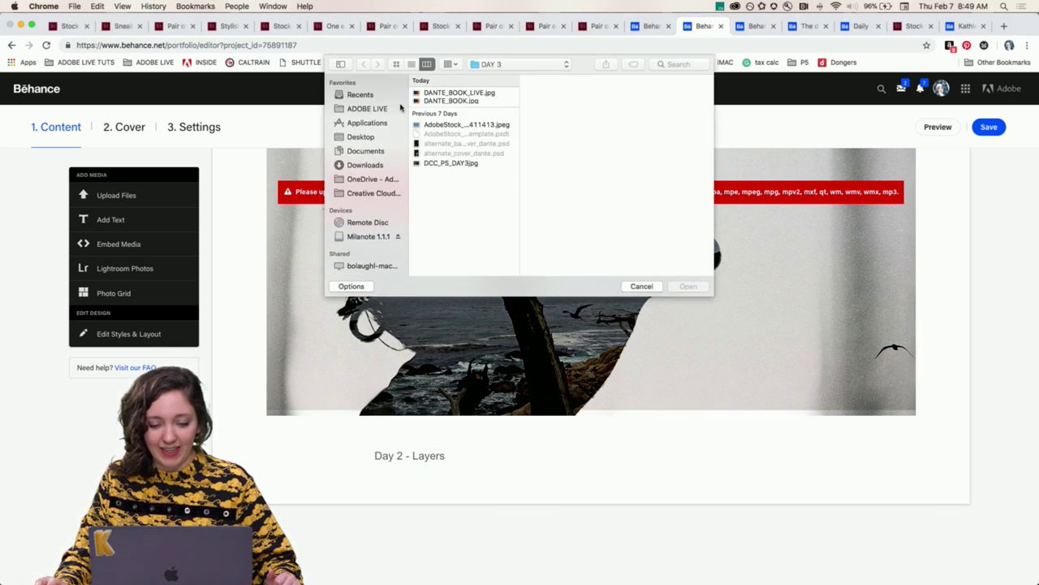
click(453, 94)
click(687, 286)
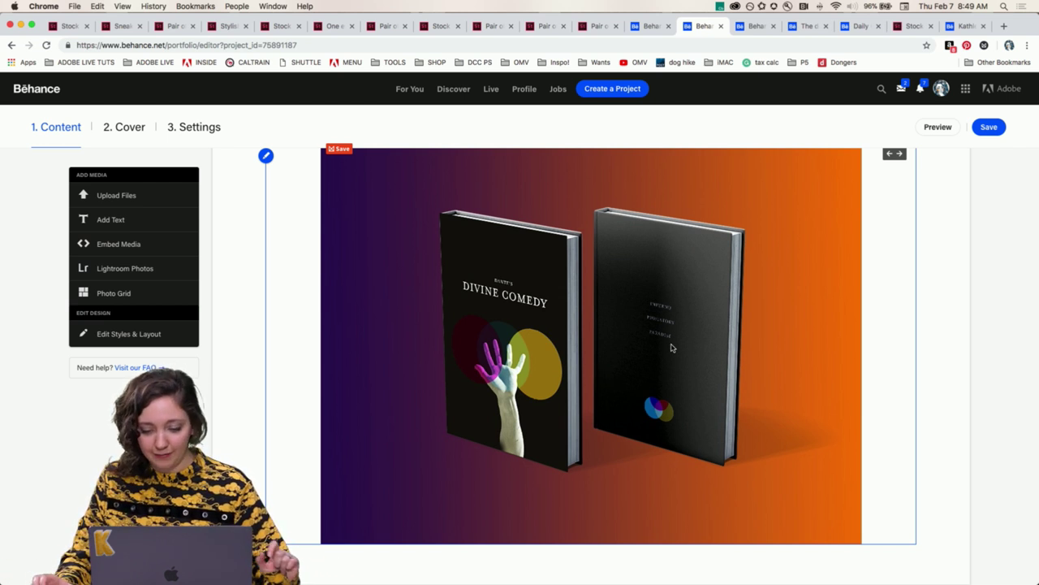
- Add a text block below the mockup reading 'Day 3 - Templates & Book Cover Redesign'
scroll(795, 299, up, 1)
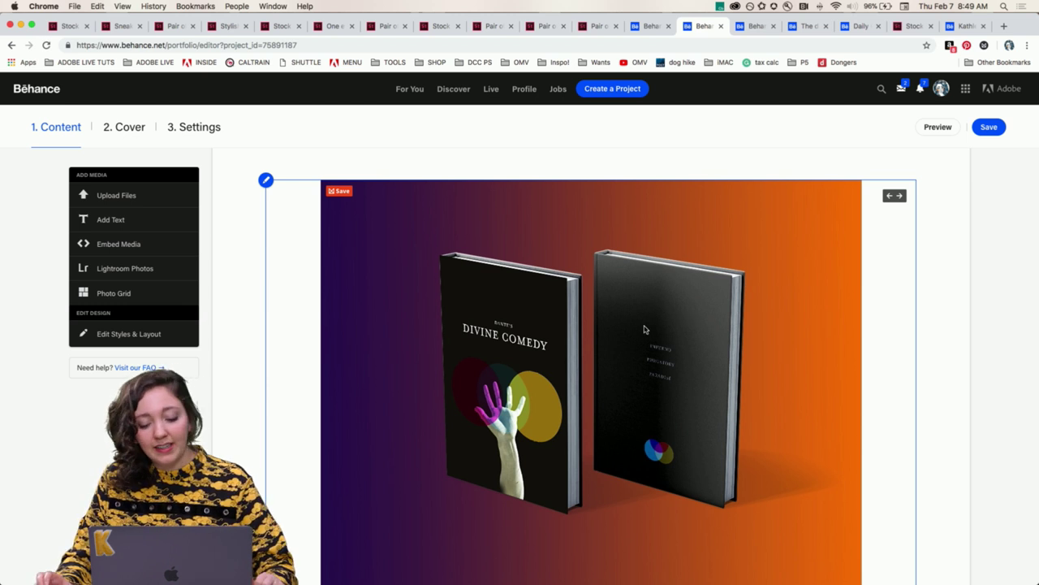
scroll(682, 345, down, 1)
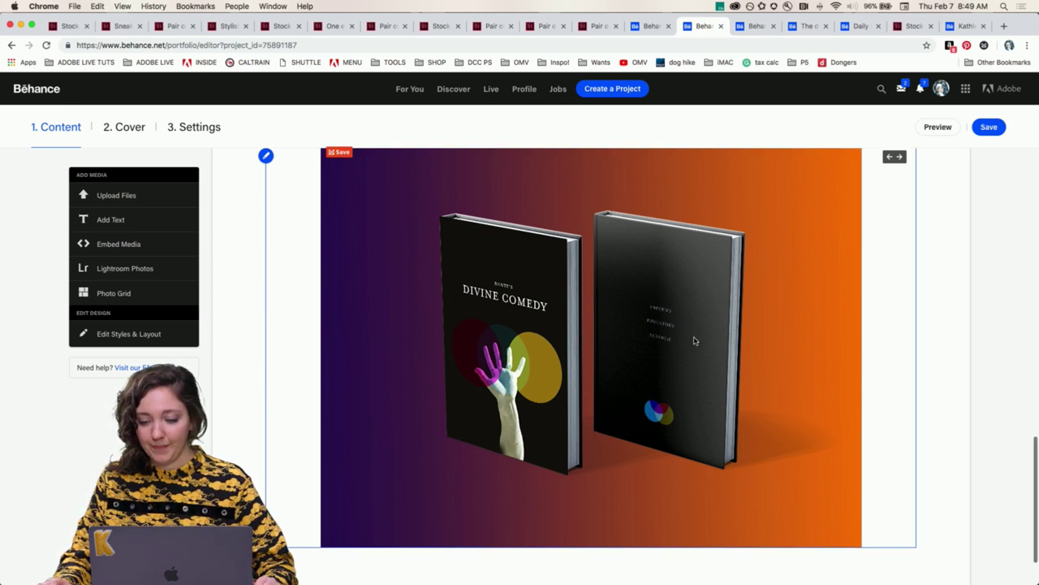
scroll(592, 376, down, 2)
mouse_move(572, 482)
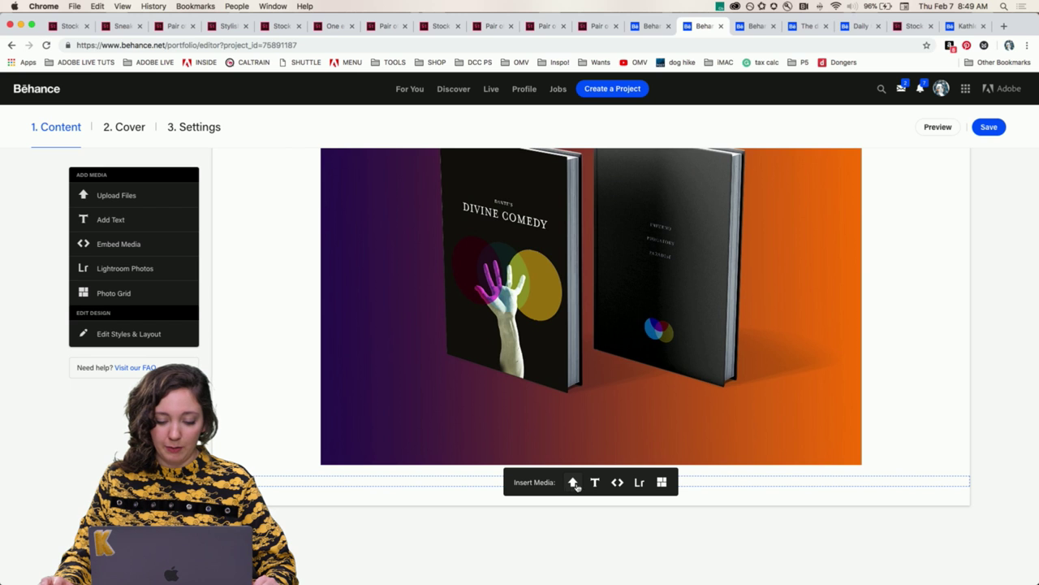
click(596, 483)
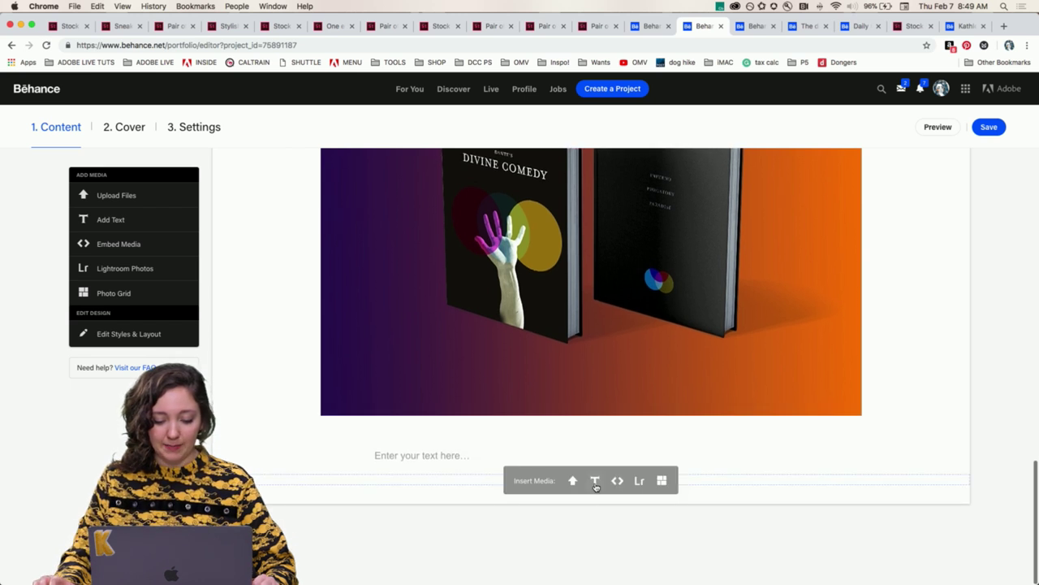
text(DA)
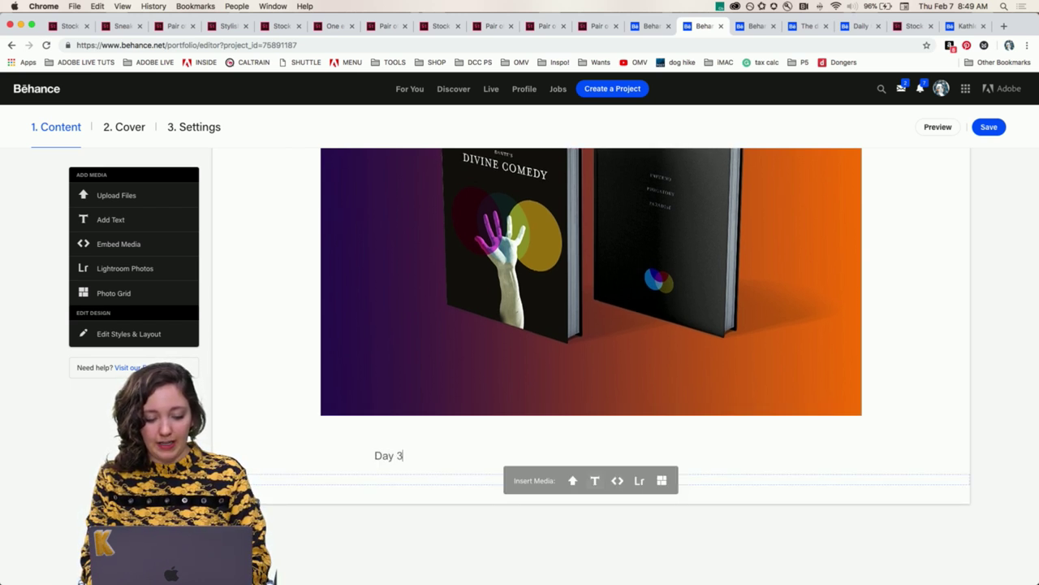
text(y 3 - Temp)
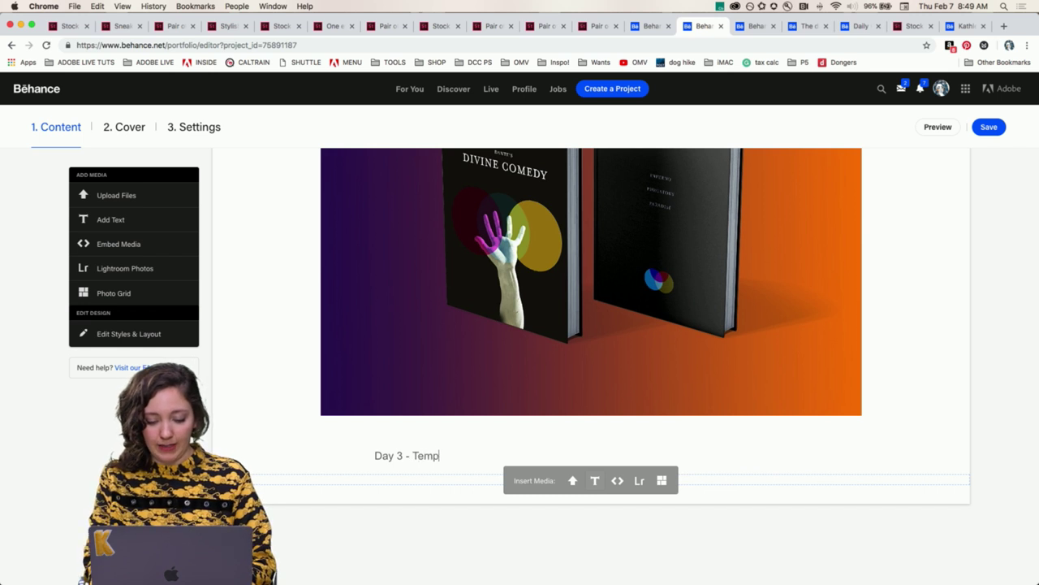
text(lates & B)
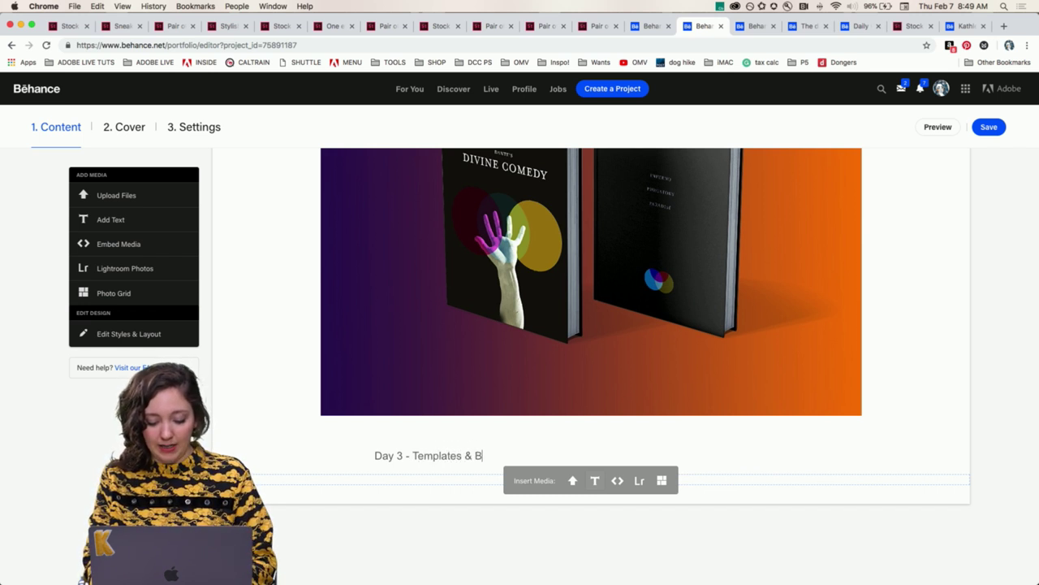
text(ooc)
key(BackSpace)
key(BackSpace)
text(k Cov)
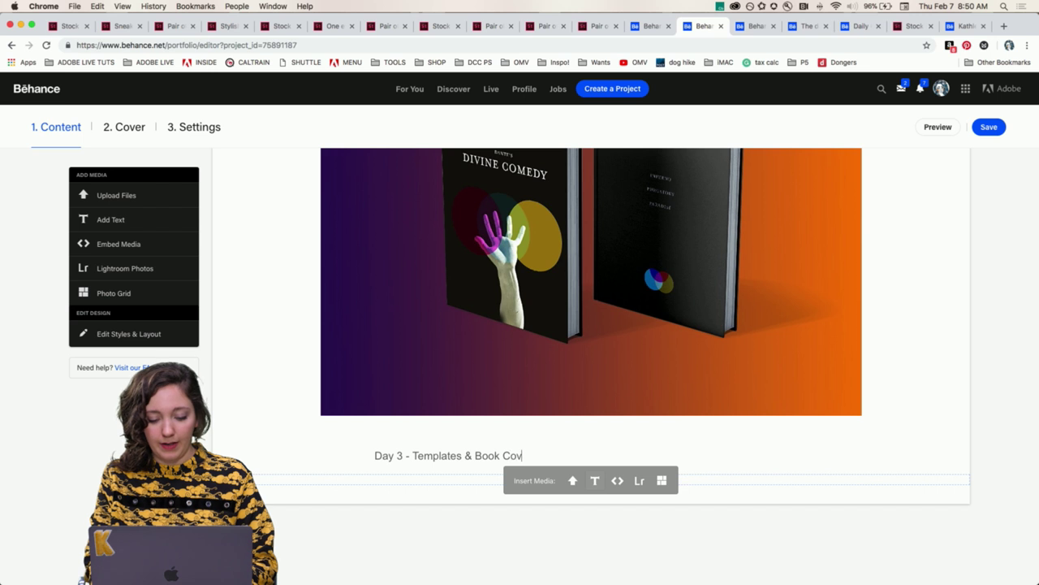
text(er Redesign)
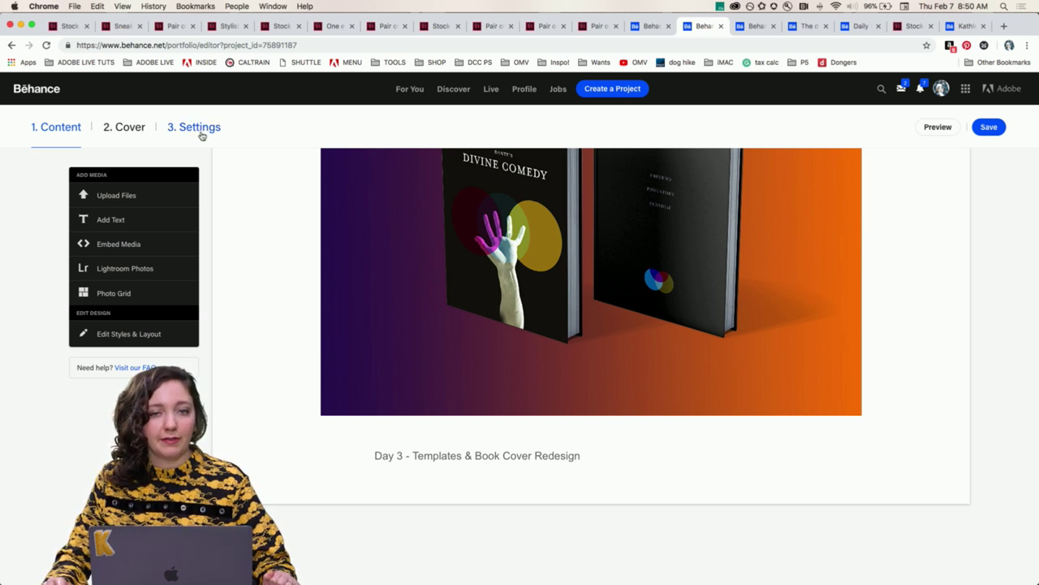
- Open the project's Discoverability settings and focus the Keywords field
click(202, 135)
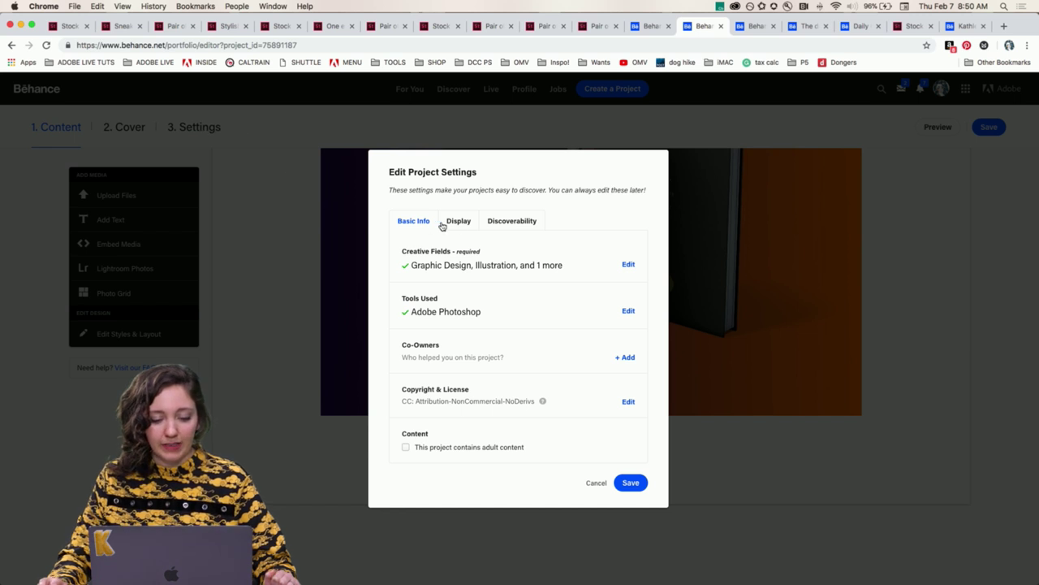
click(497, 225)
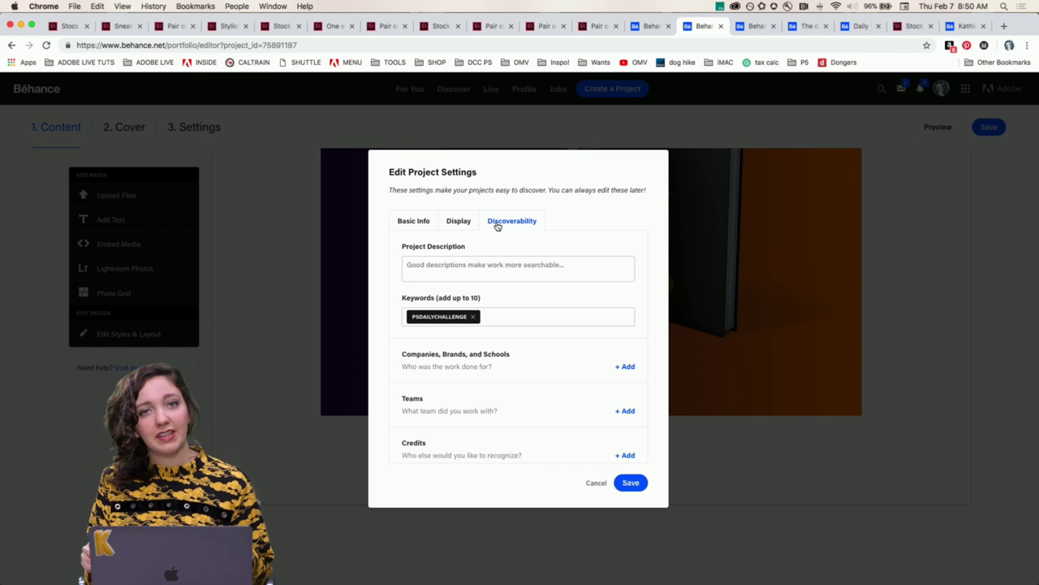
click(505, 312)
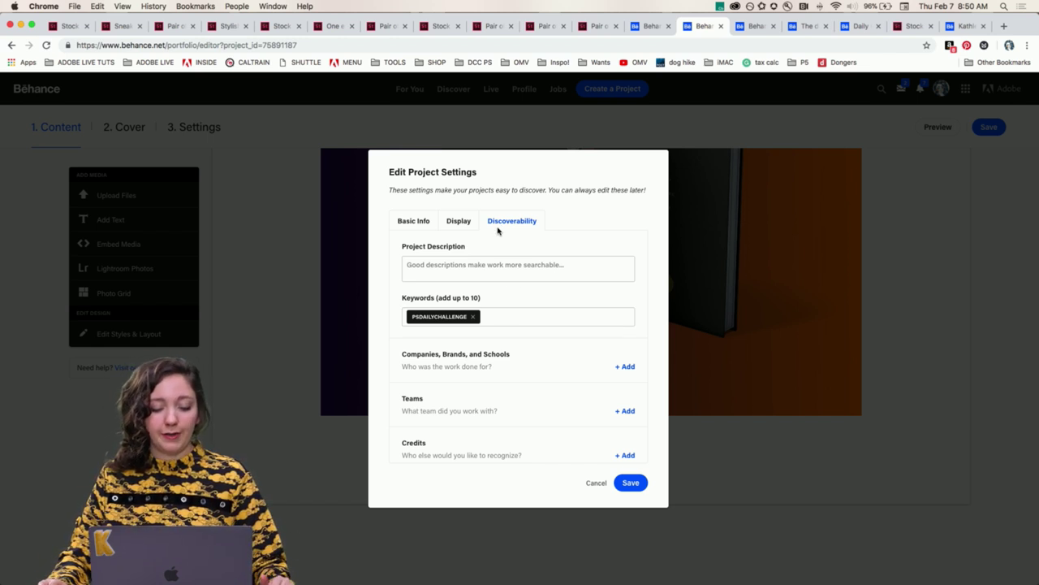
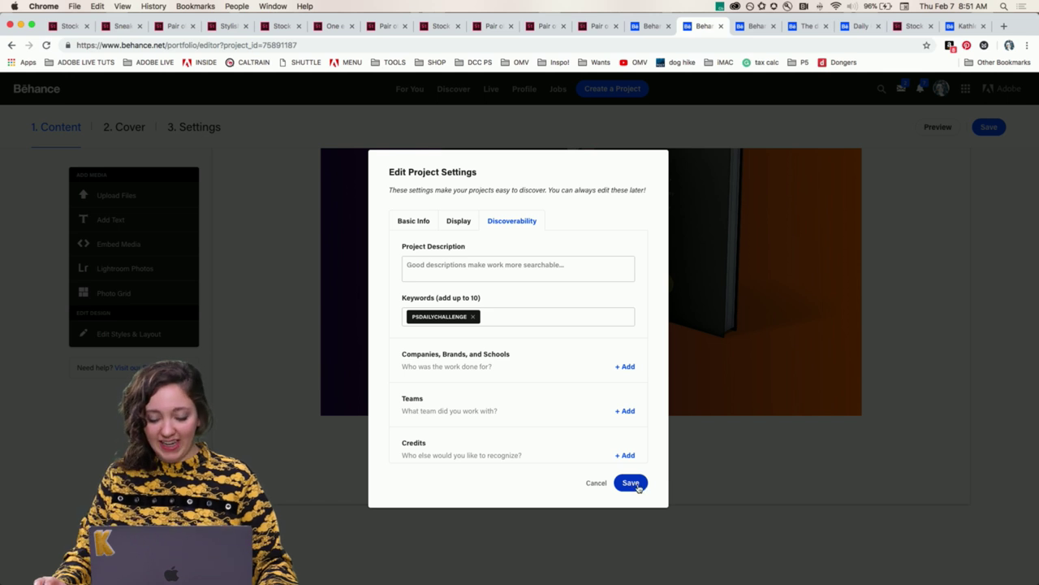
- Save the Day 3 project settings with the PSDAILYCHALLENGE keyword
click(630, 483)
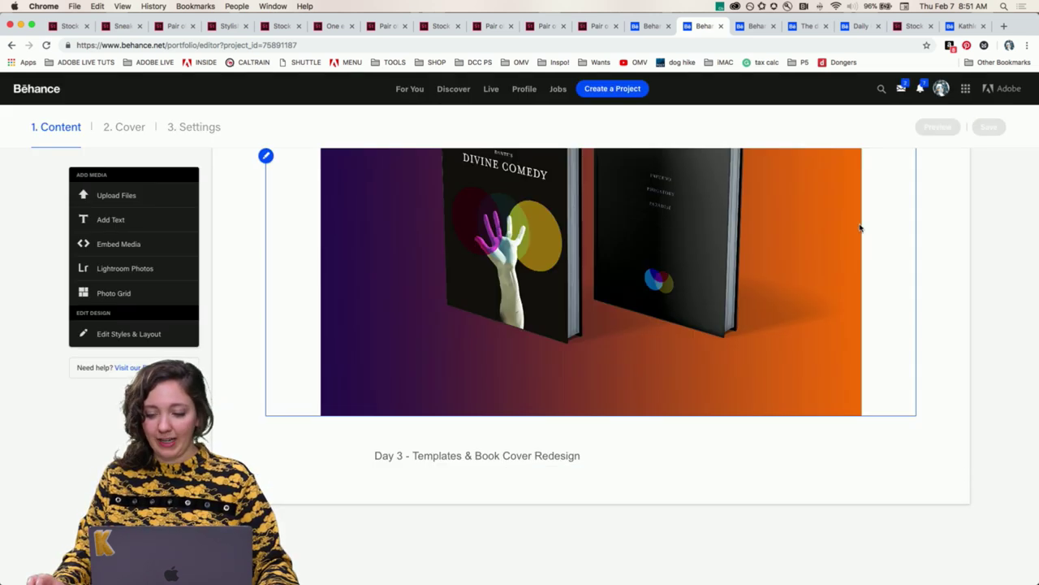
click(941, 88)
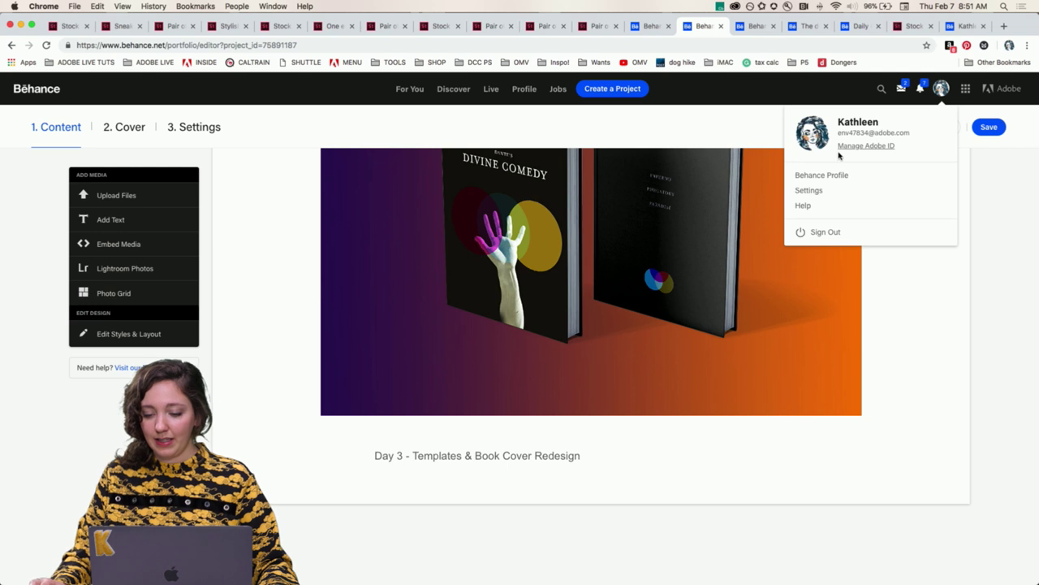
- From the profile, open the Photoshop Daily Creative Challenge 2019 project, check the Day 3 image, then close it
click(835, 176)
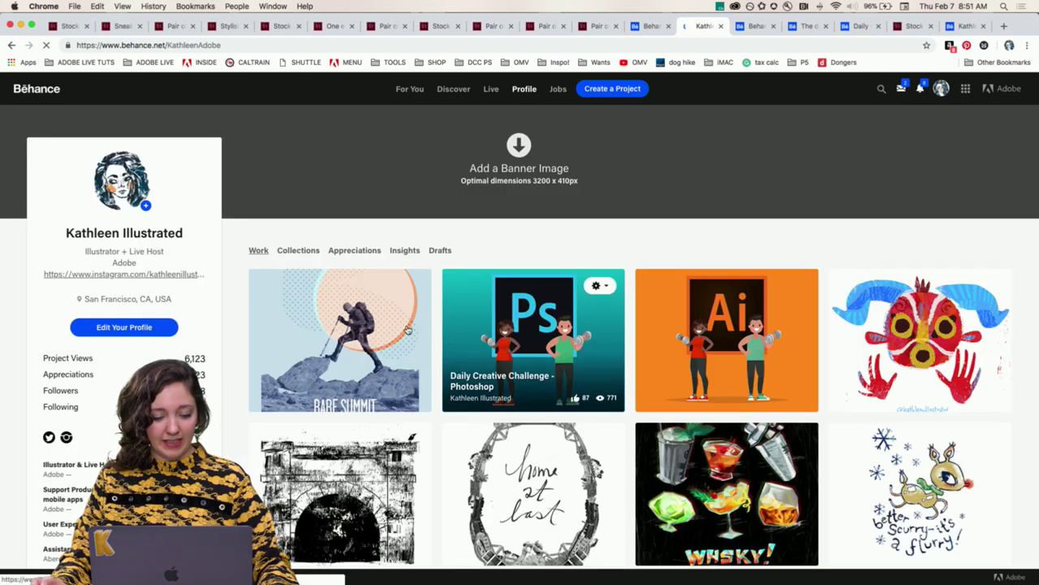
click(313, 326)
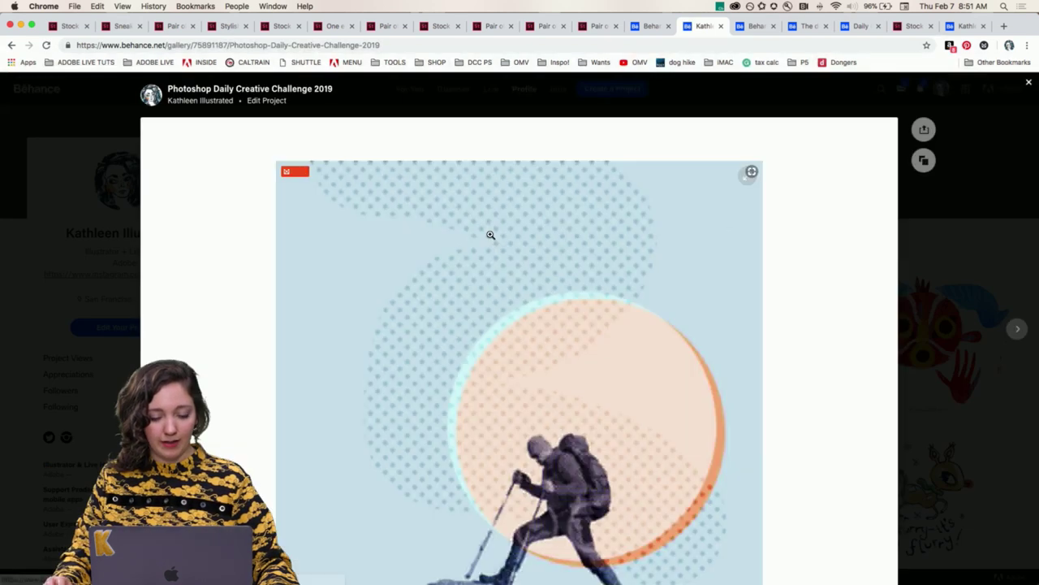
scroll(379, 273, down, 15)
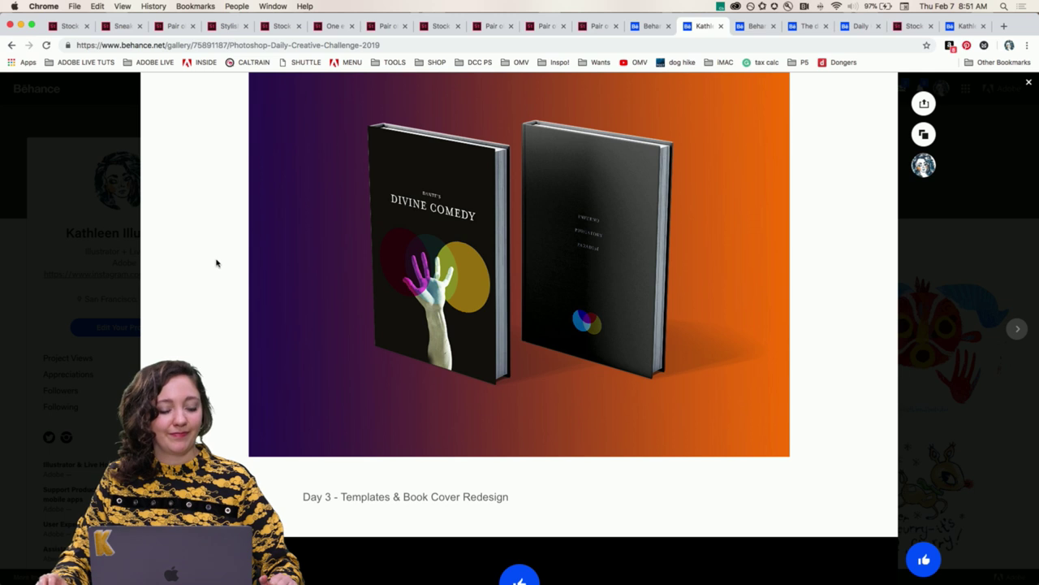
click(112, 301)
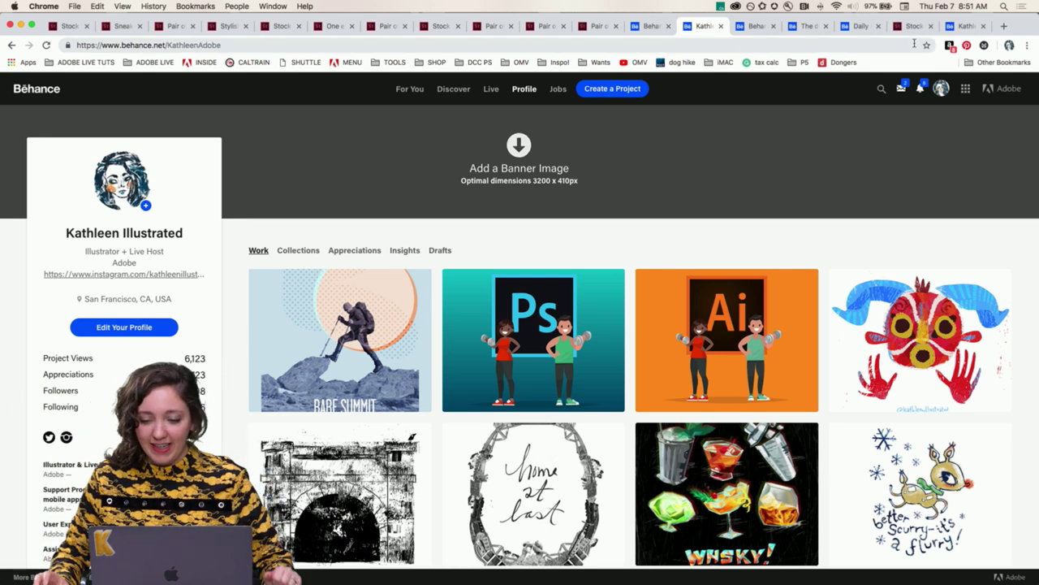
- Sort the psdailychallenge search results by Most Recent
click(756, 27)
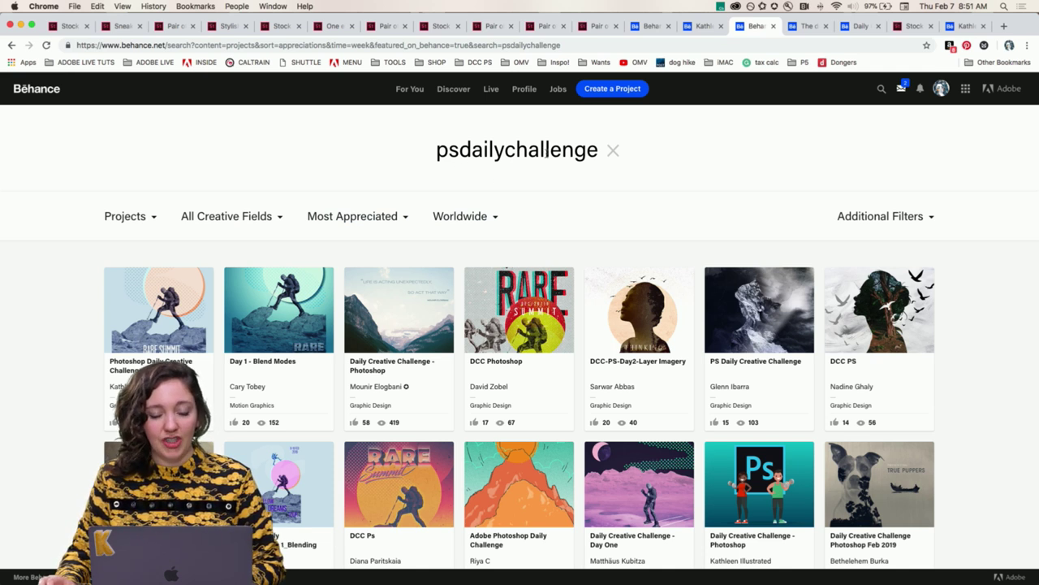
click(364, 217)
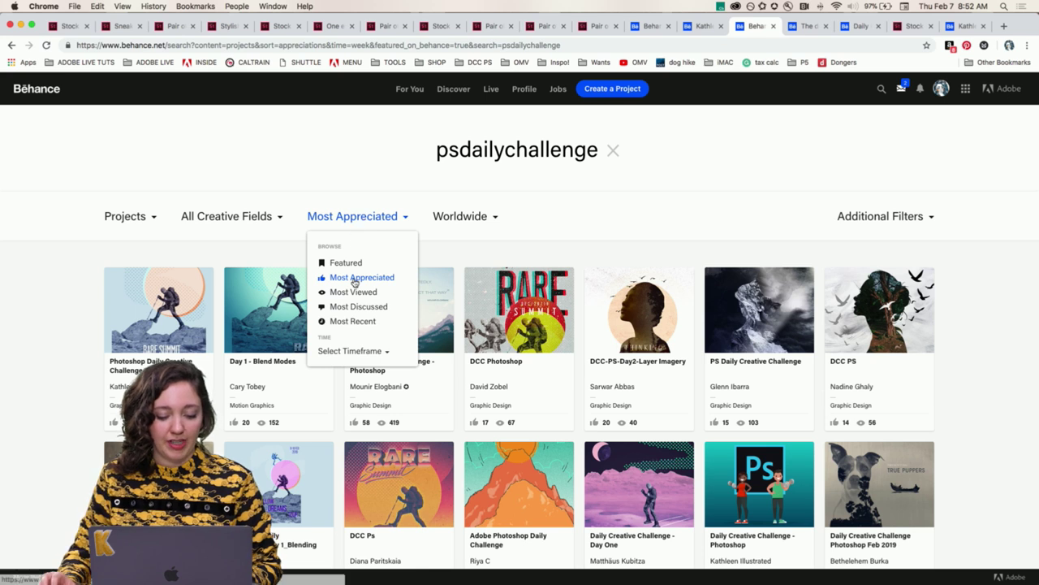
click(348, 323)
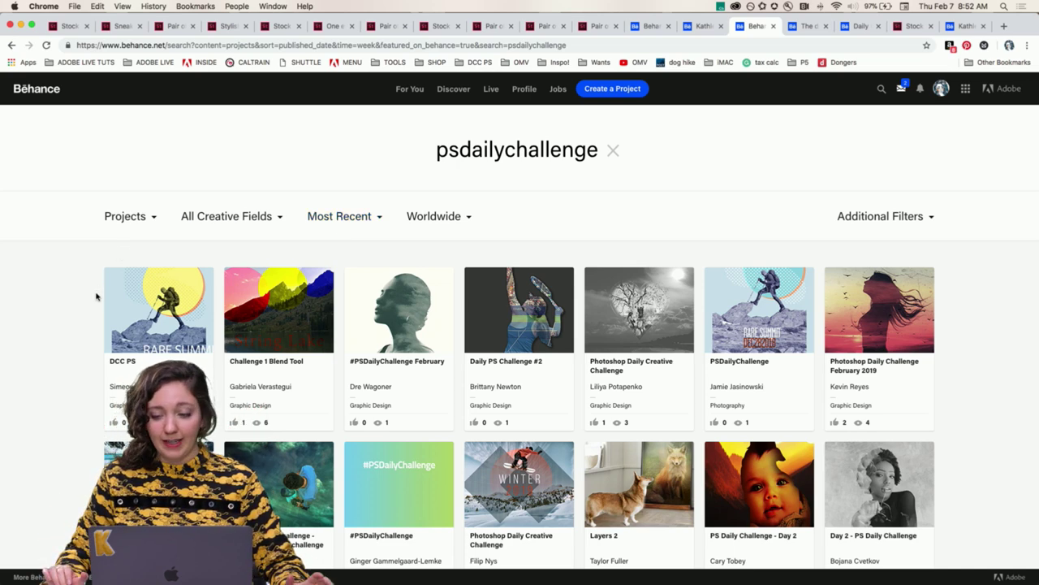
- Browse the recent results and open the dog-themed 'Daily Creative Challenge Photoshop Feb 2019' project
scroll(96, 297, down, 15)
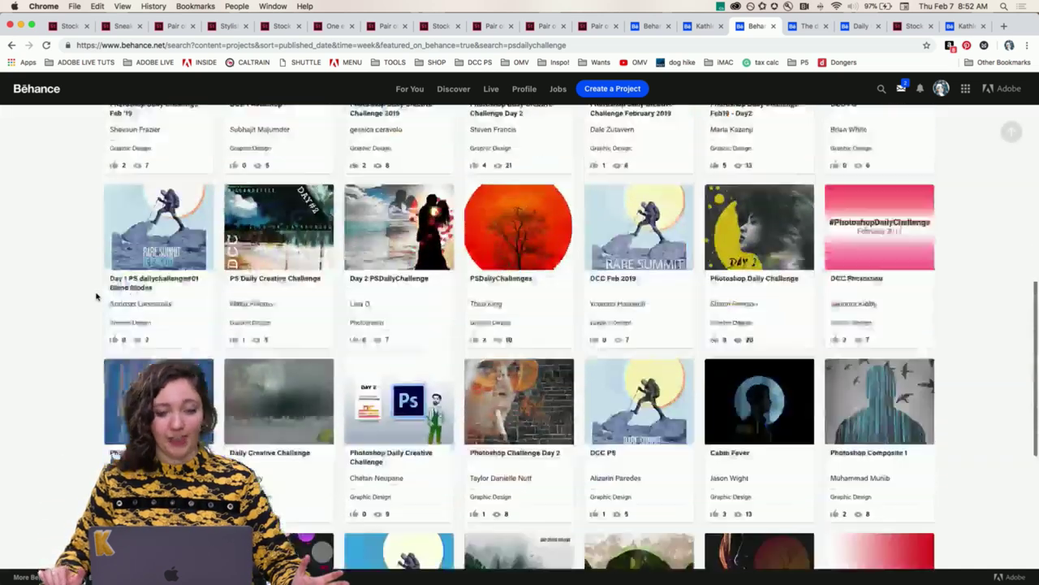
scroll(96, 296, down, 15)
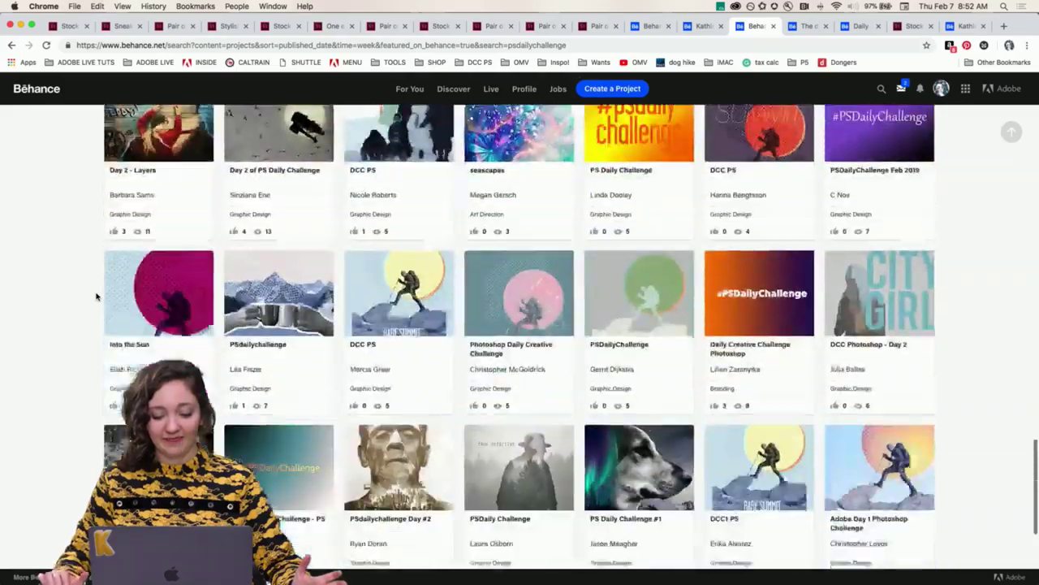
scroll(96, 296, down, 10)
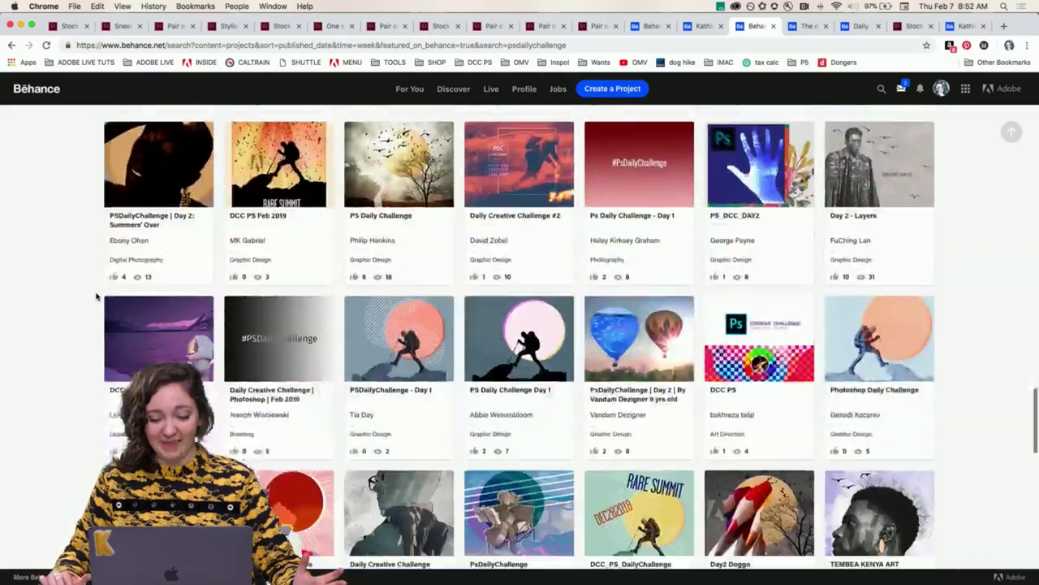
scroll(96, 297, down, 3)
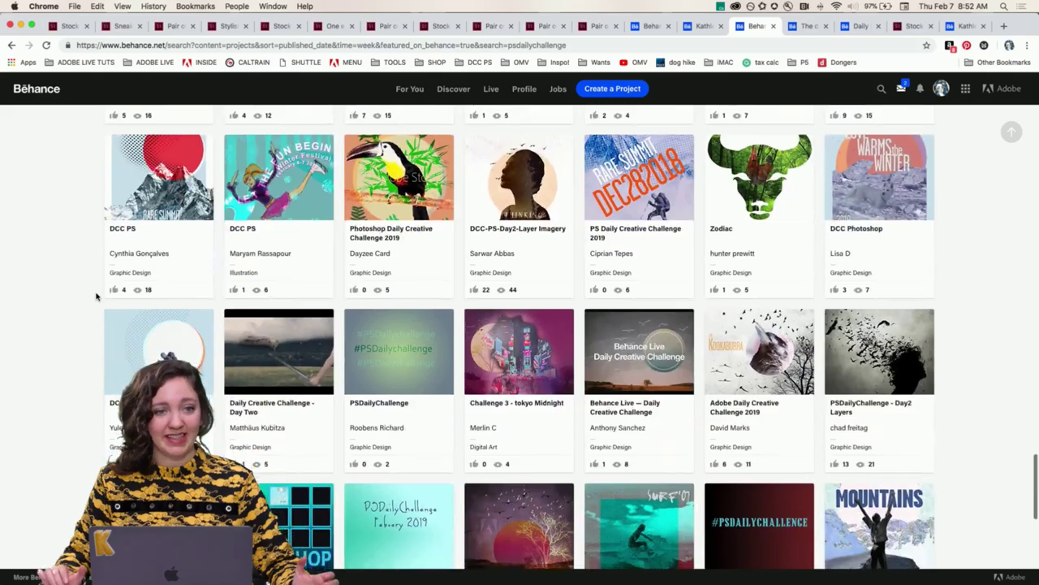
scroll(96, 297, down, 15)
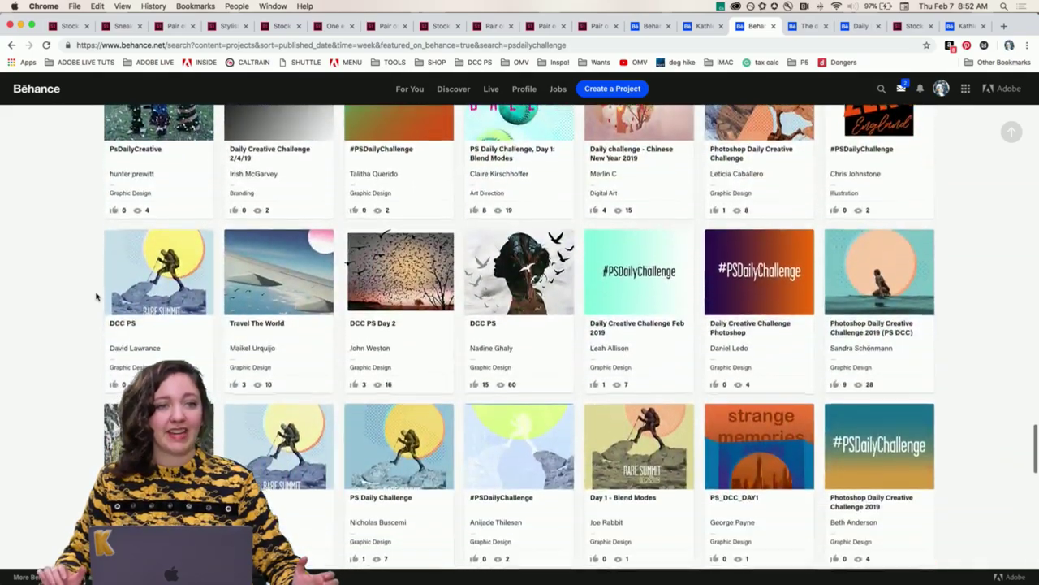
scroll(96, 296, down, 5)
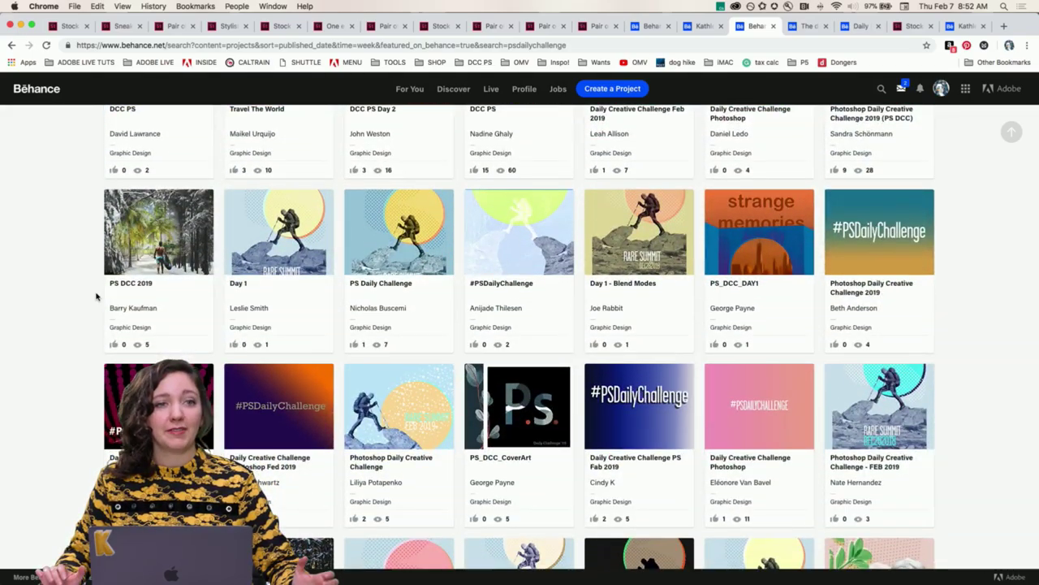
scroll(96, 297, down, 7)
scroll(96, 296, down, 15)
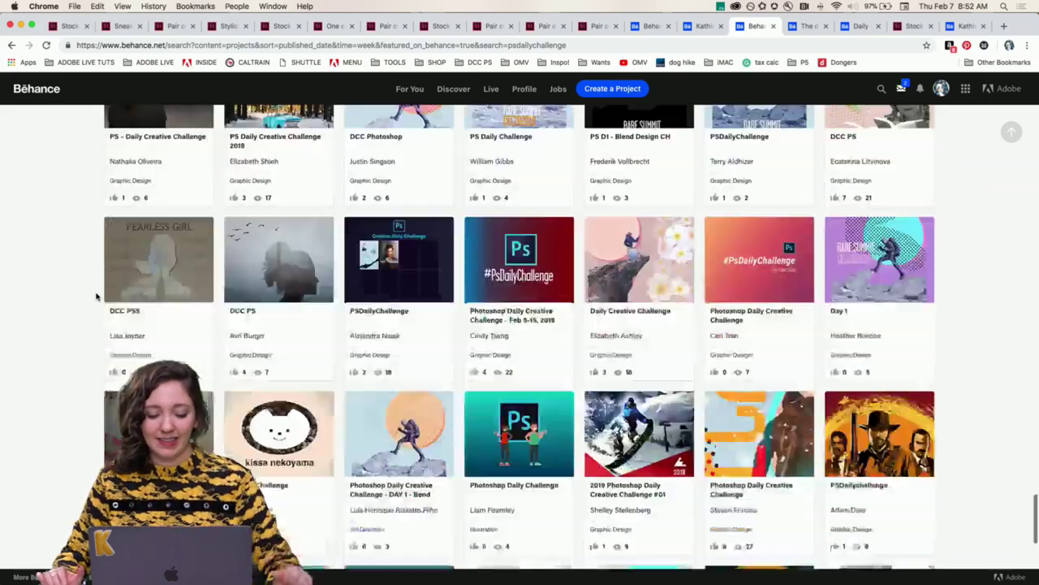
scroll(96, 296, down, 15)
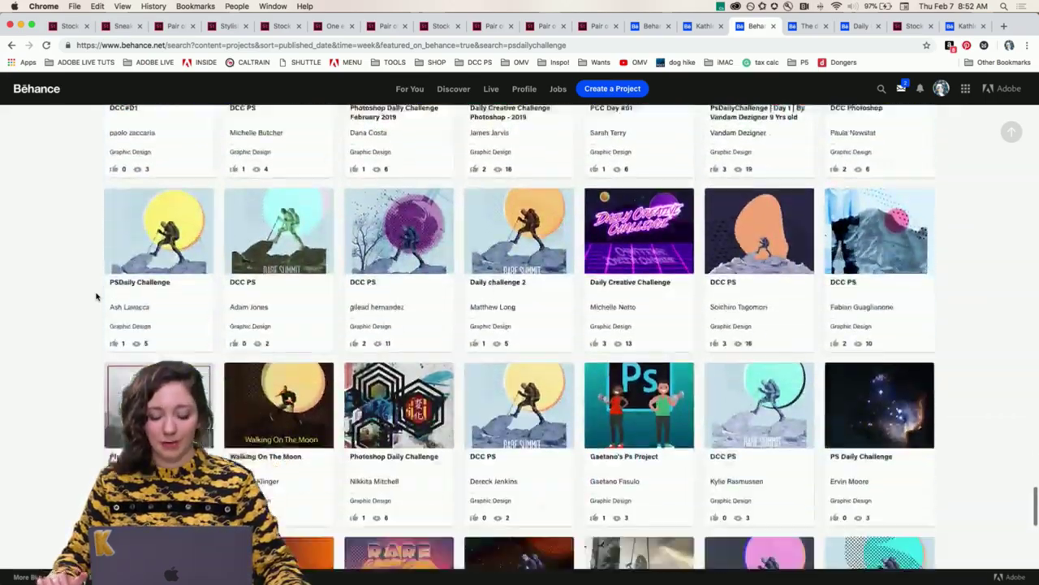
scroll(96, 296, down, 3)
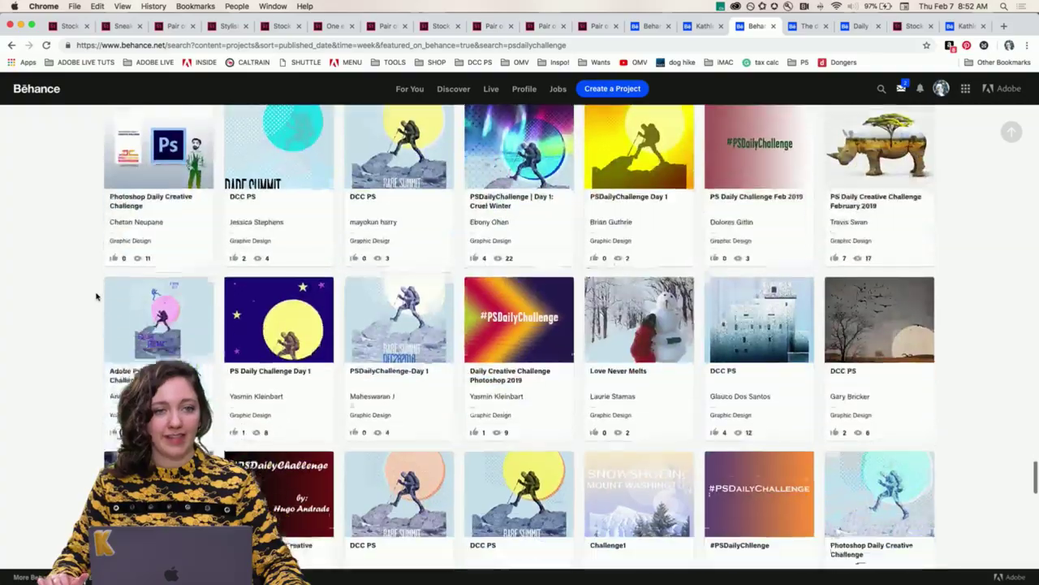
scroll(96, 297, down, 15)
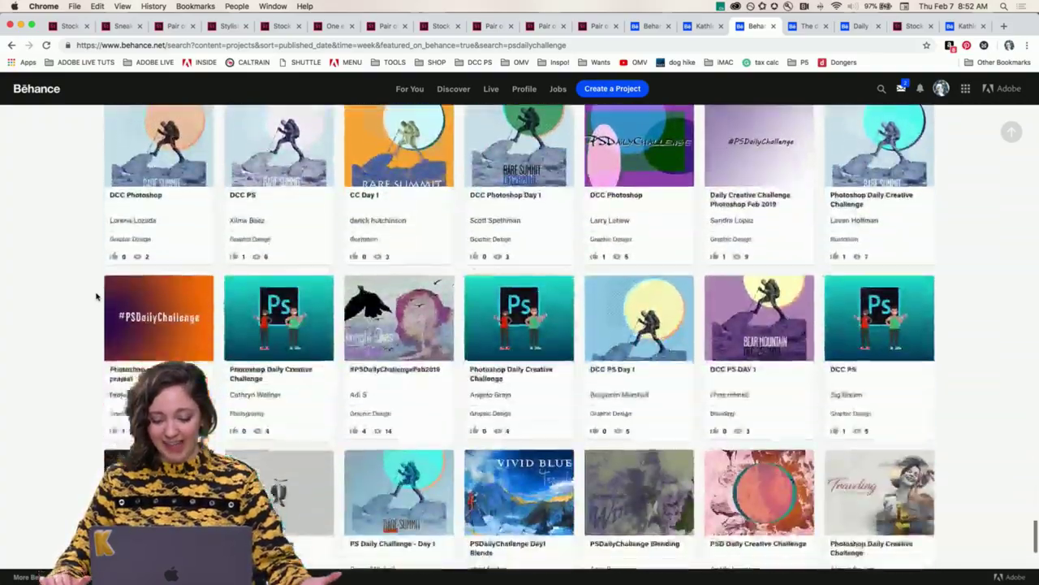
scroll(95, 296, down, 15)
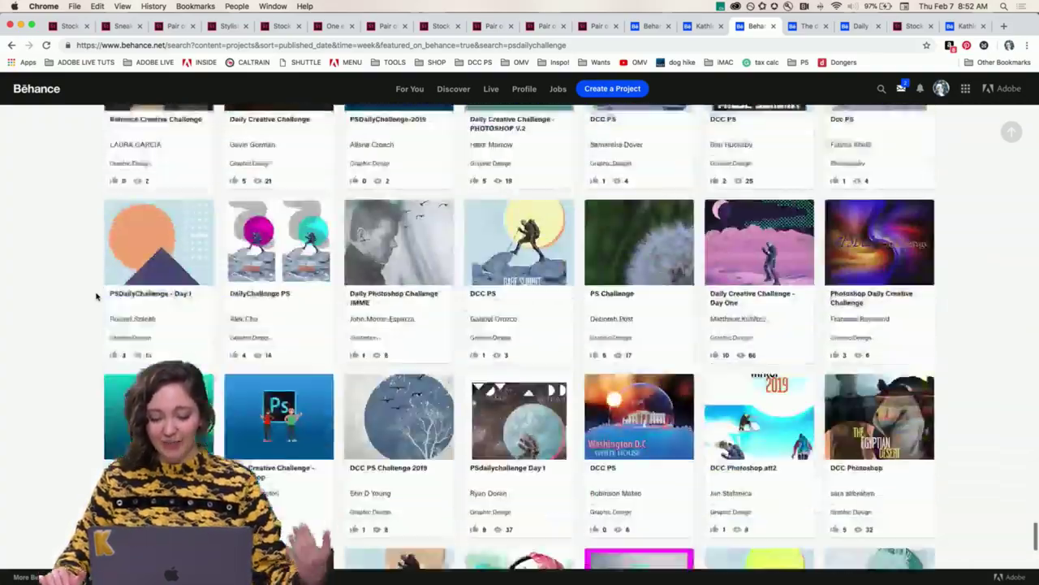
scroll(95, 296, down, 15)
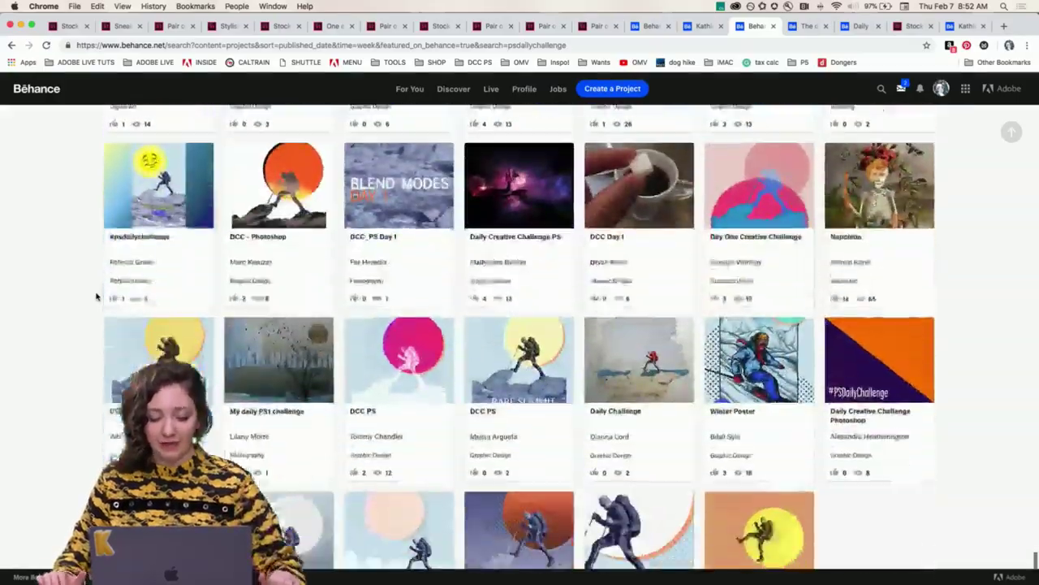
scroll(95, 296, down, 15)
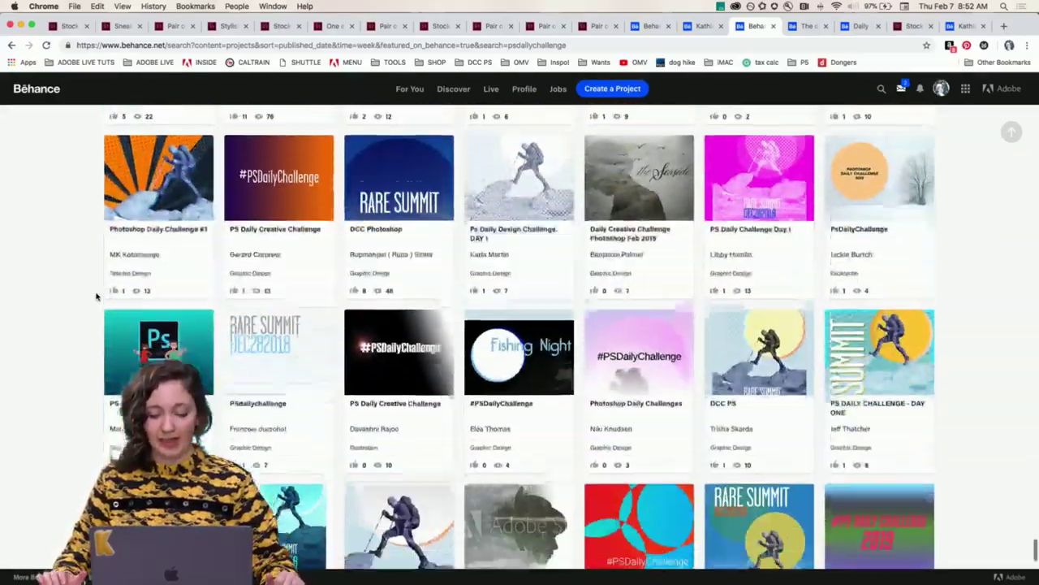
scroll(96, 296, down, 7)
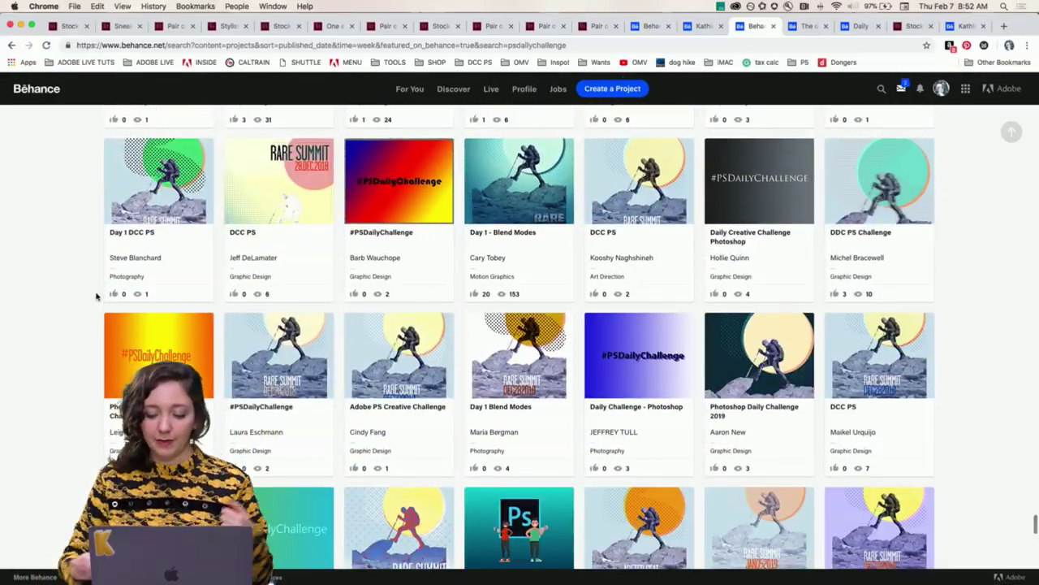
scroll(96, 297, down, 6)
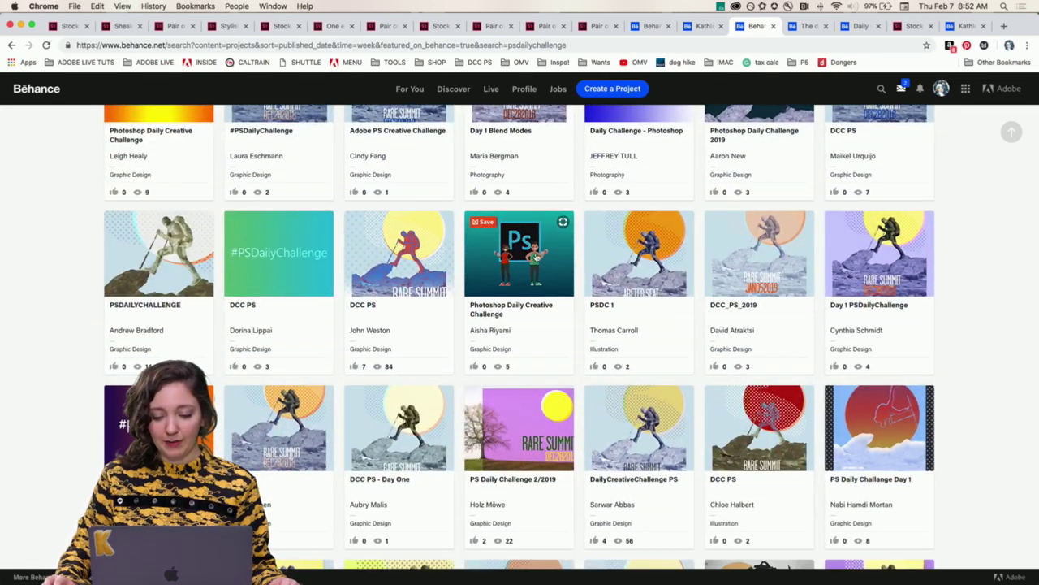
scroll(969, 355, down, 20)
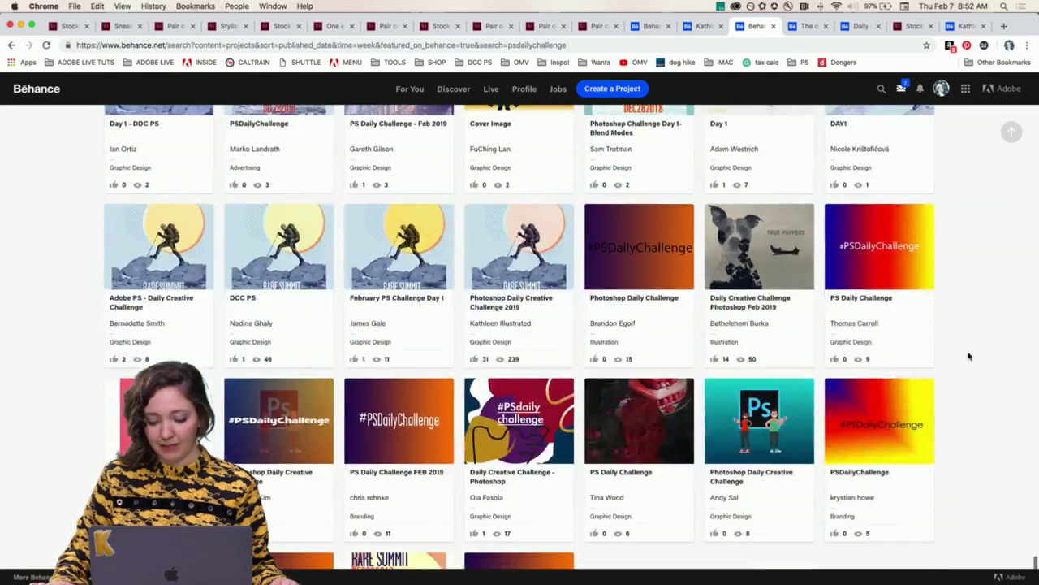
scroll(969, 355, up, 5)
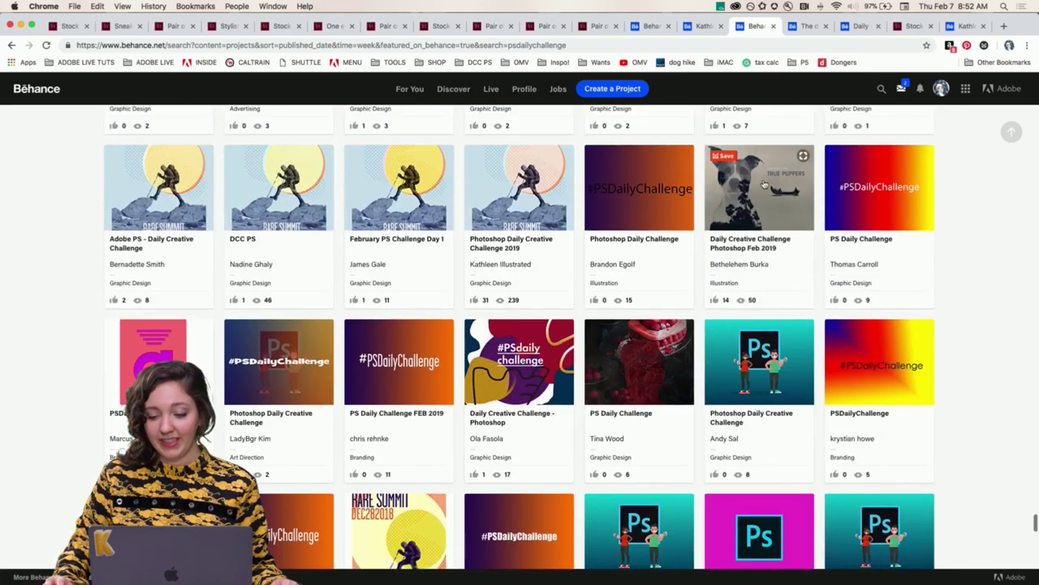
click(757, 188)
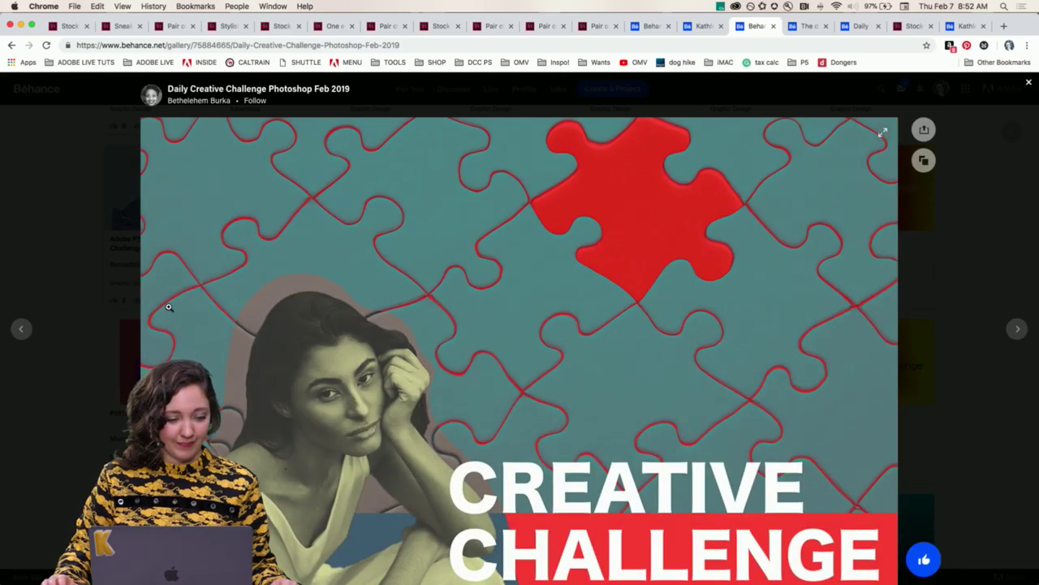
- Scroll to the TRUE PUPPERS 'Day two: Layers.' image and appreciate the project
scroll(141, 289, down, 10)
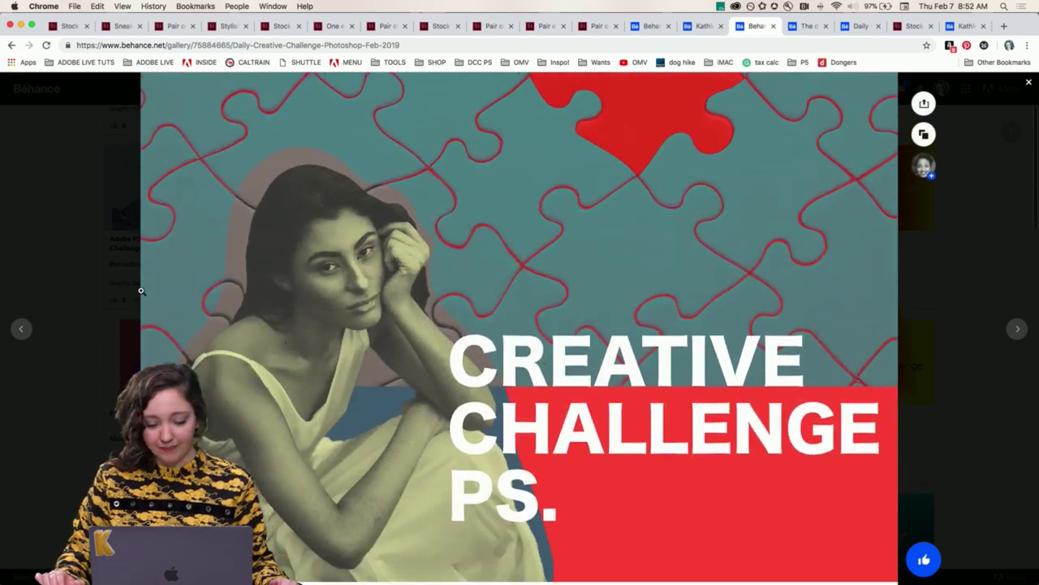
scroll(141, 290, down, 15)
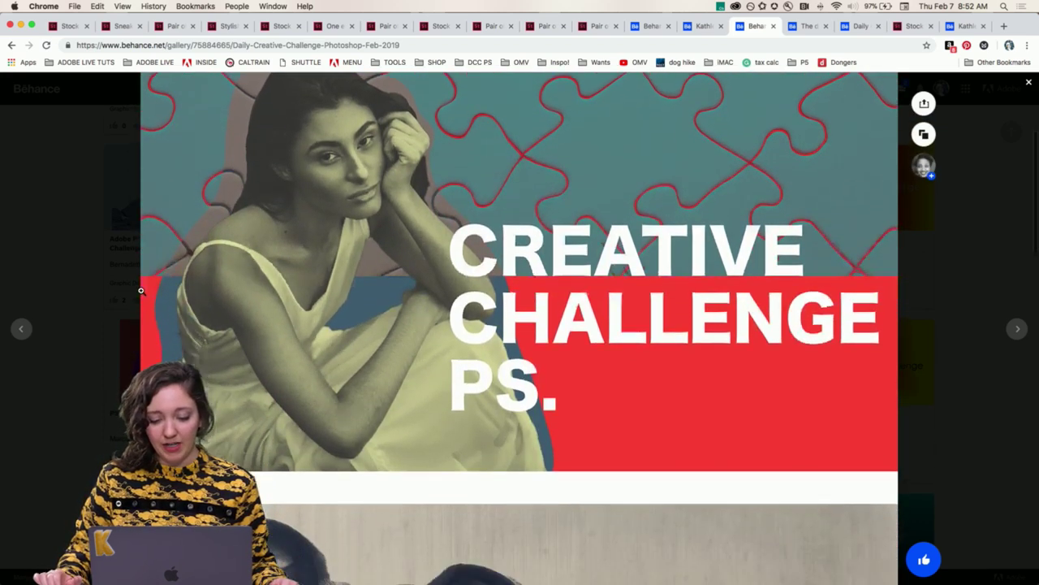
scroll(140, 290, down, 8)
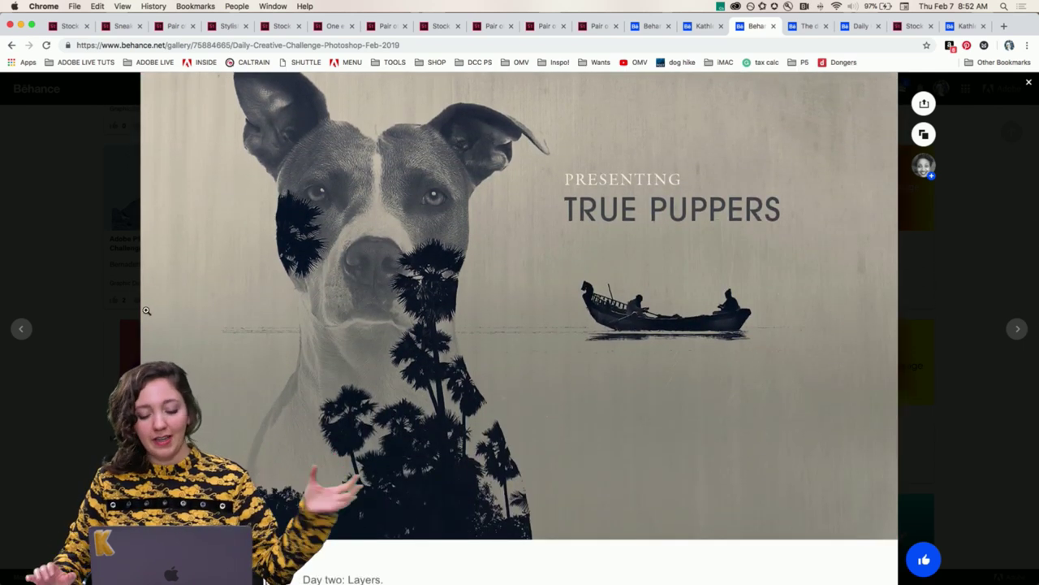
scroll(146, 310, up, 2)
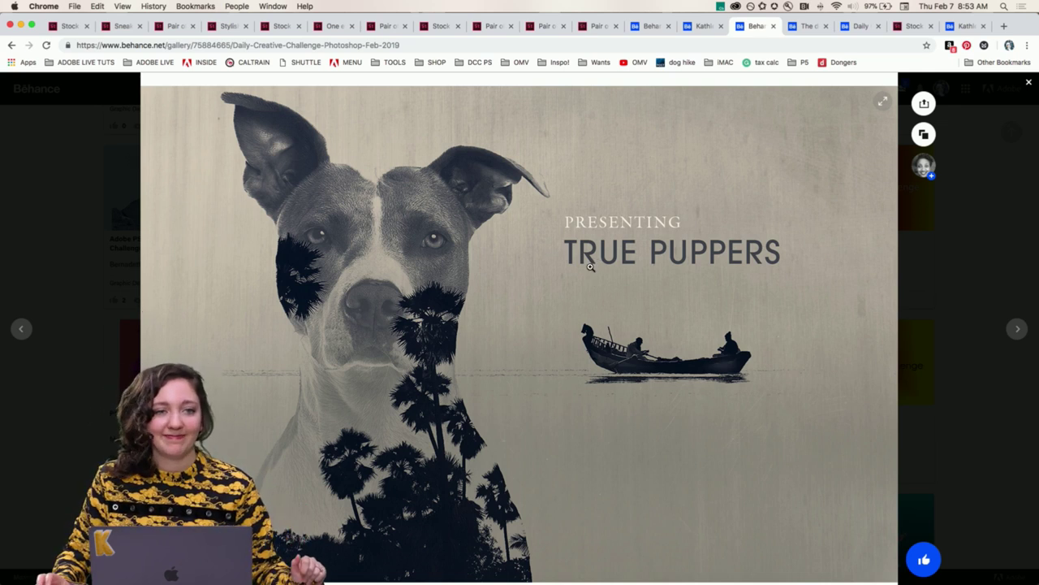
scroll(497, 282, down, 2)
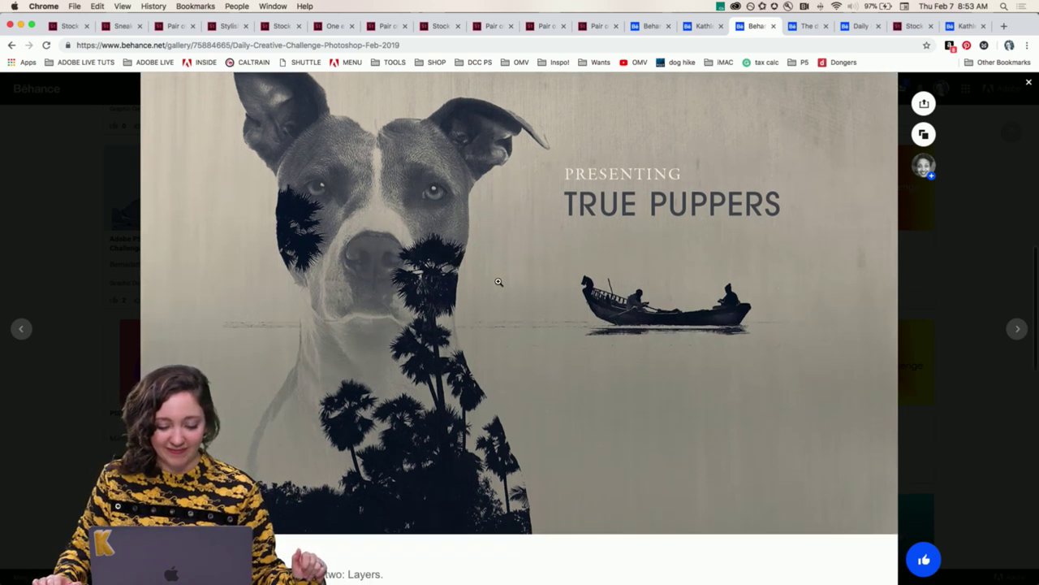
scroll(536, 290, down, 1)
scroll(537, 290, up, 2)
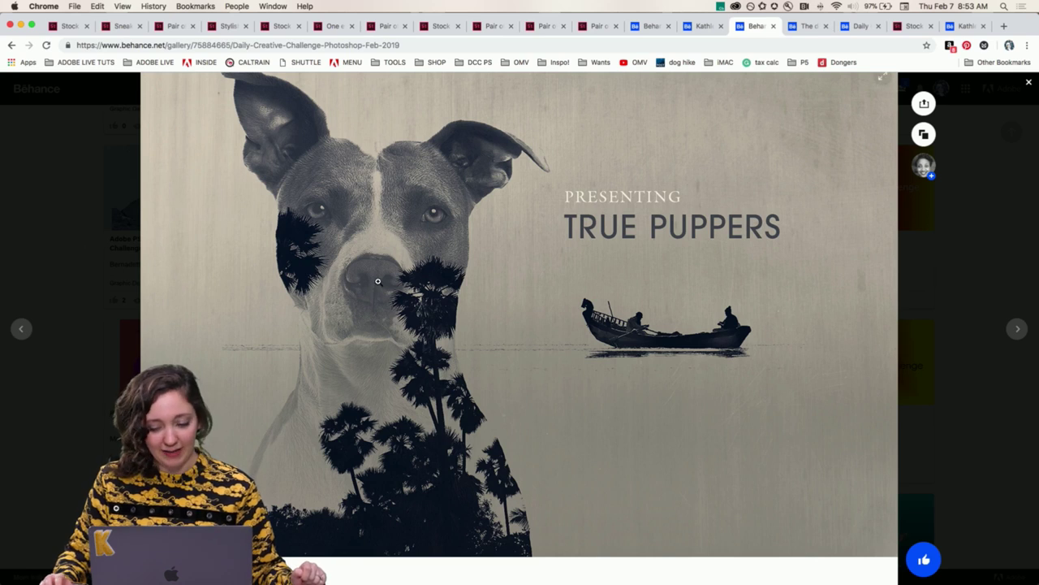
scroll(379, 278, down, 3)
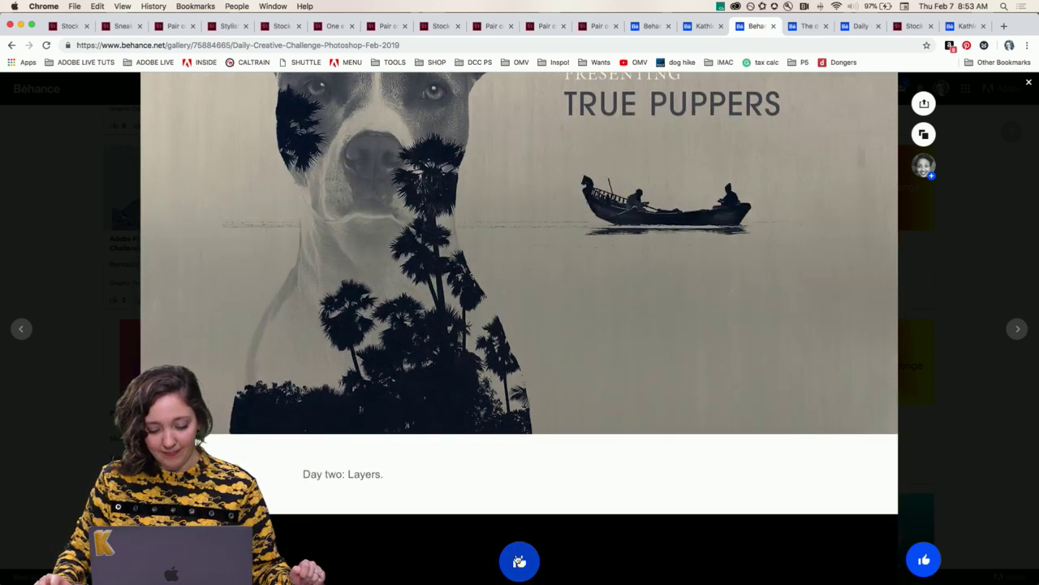
click(520, 561)
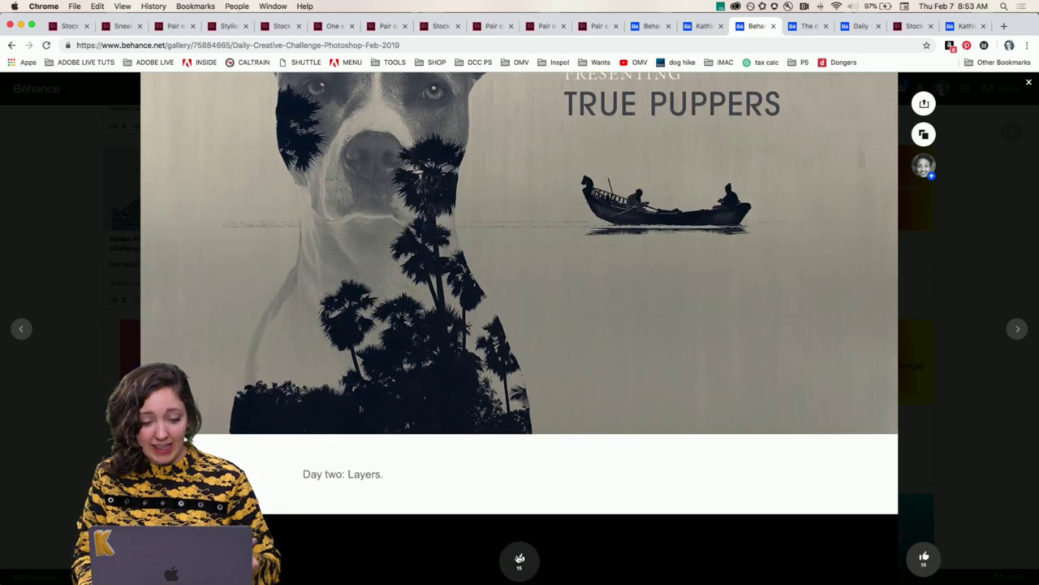
key(ctrl+Tab)
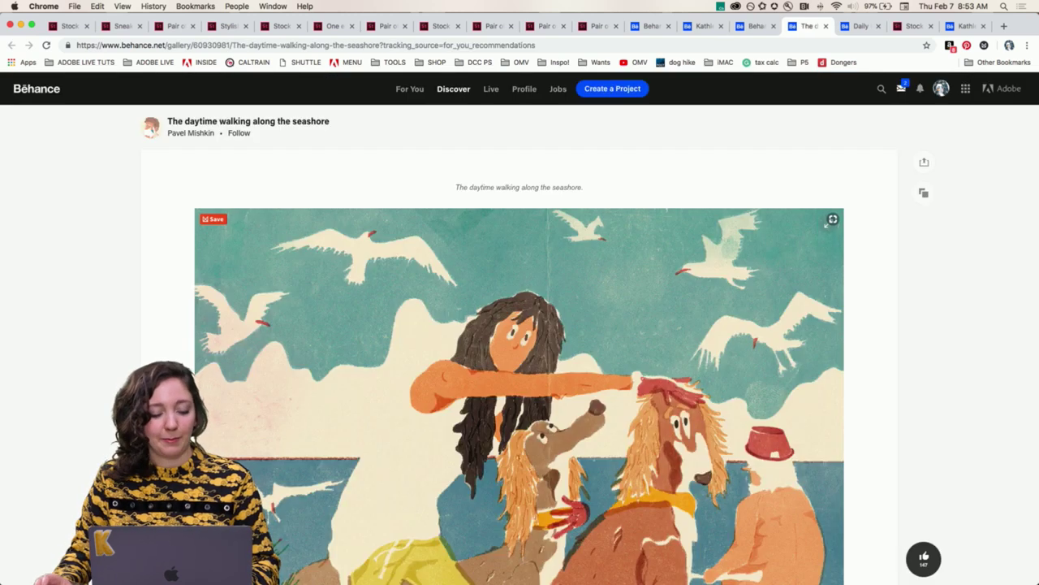
scroll(519, 341, down, 2)
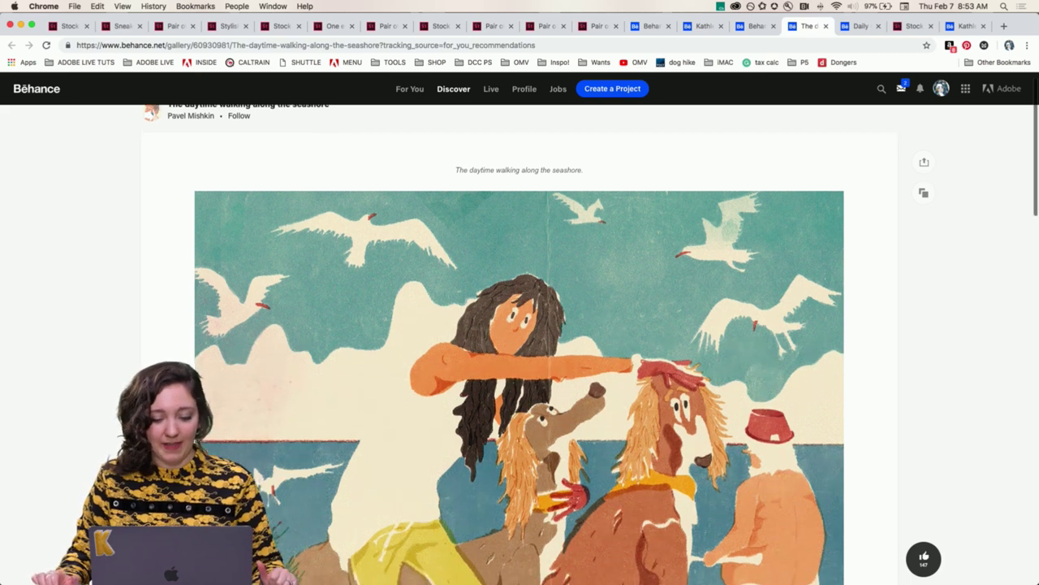
scroll(519, 341, down, 4)
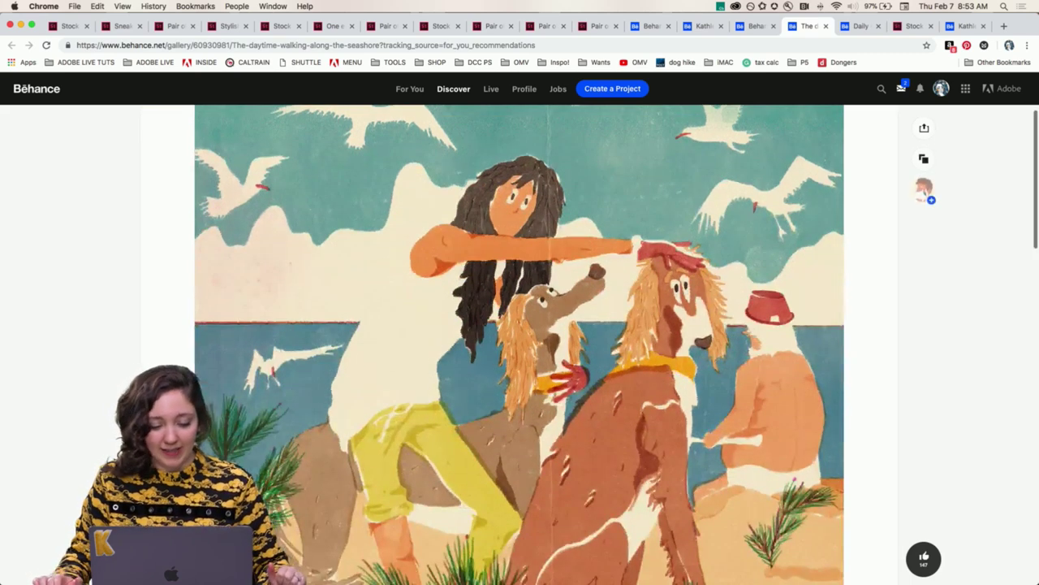
scroll(519, 341, down, 6)
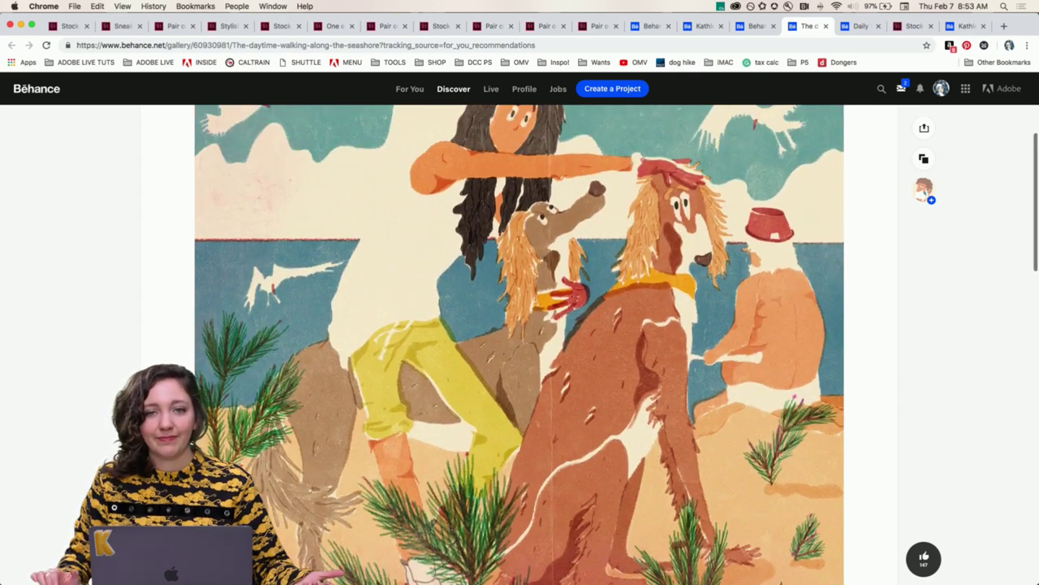
scroll(520, 344, up, 2)
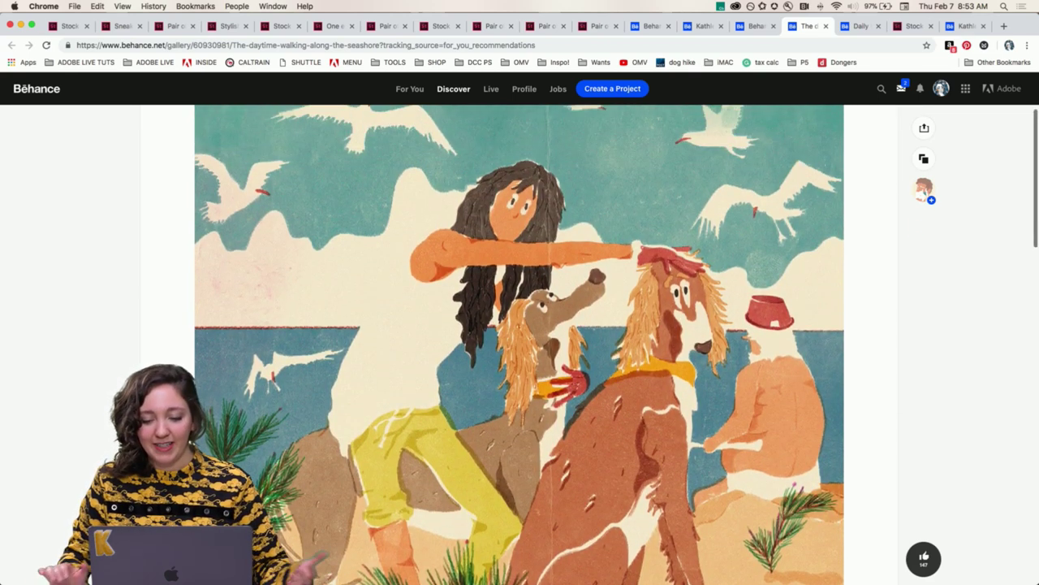
key(ctrl+shift+Tab)
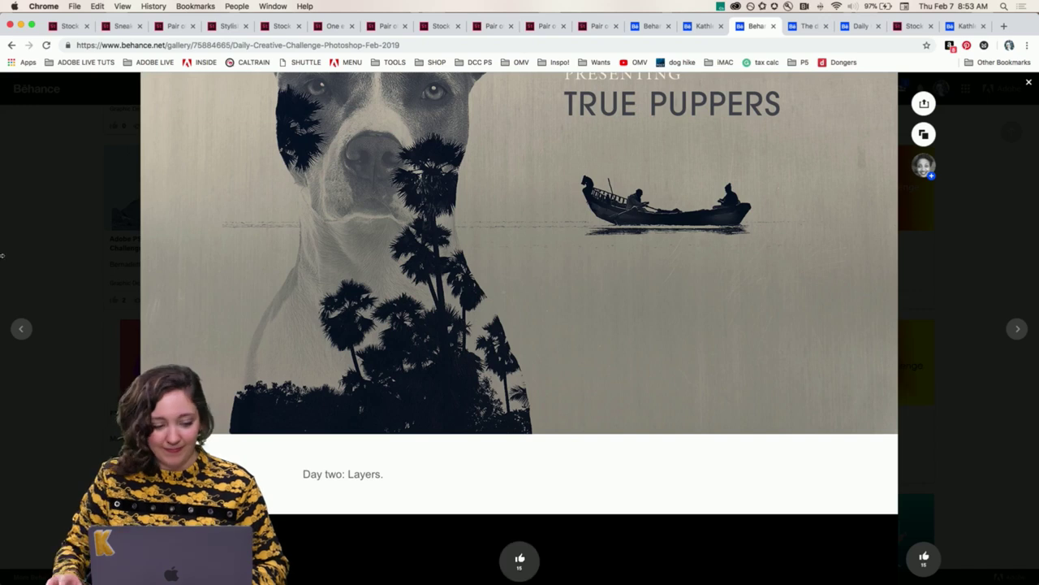
- Close the current project and open another PsDailyChallenge submission with Adobe Stock artwork
click(18, 187)
scroll(35, 234, up, 5)
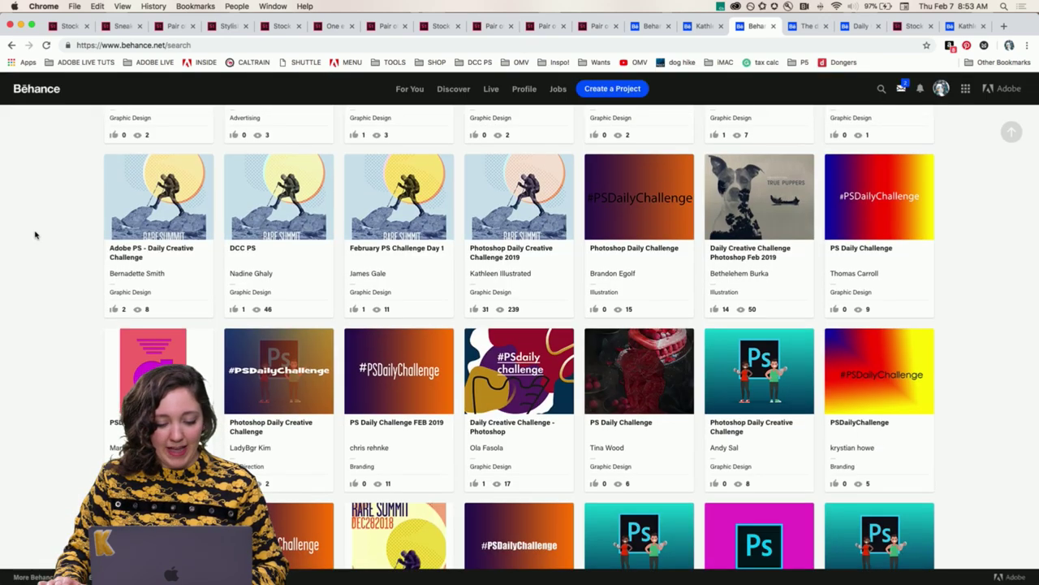
scroll(35, 235, up, 7)
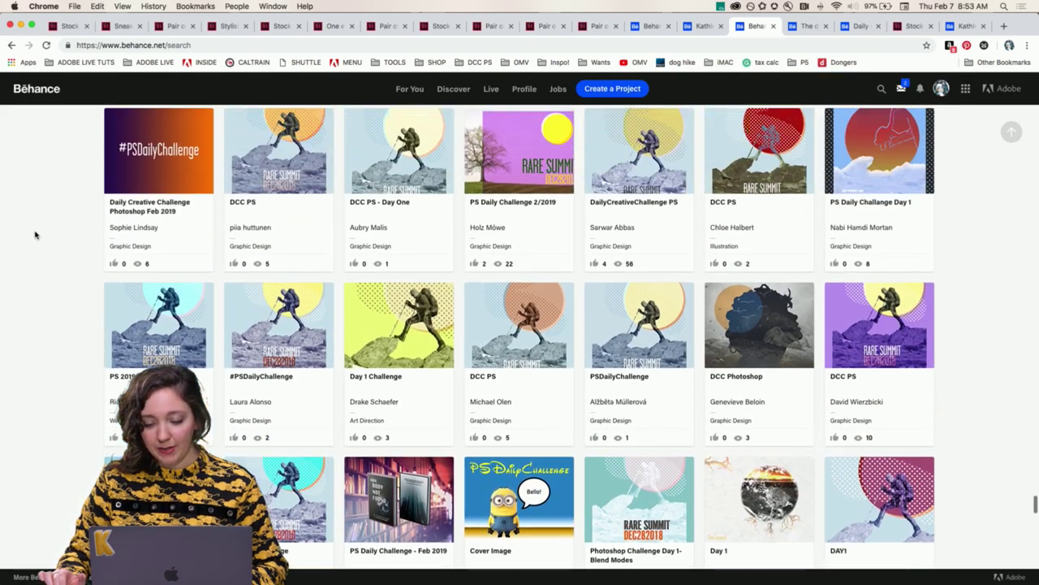
scroll(35, 235, up, 7)
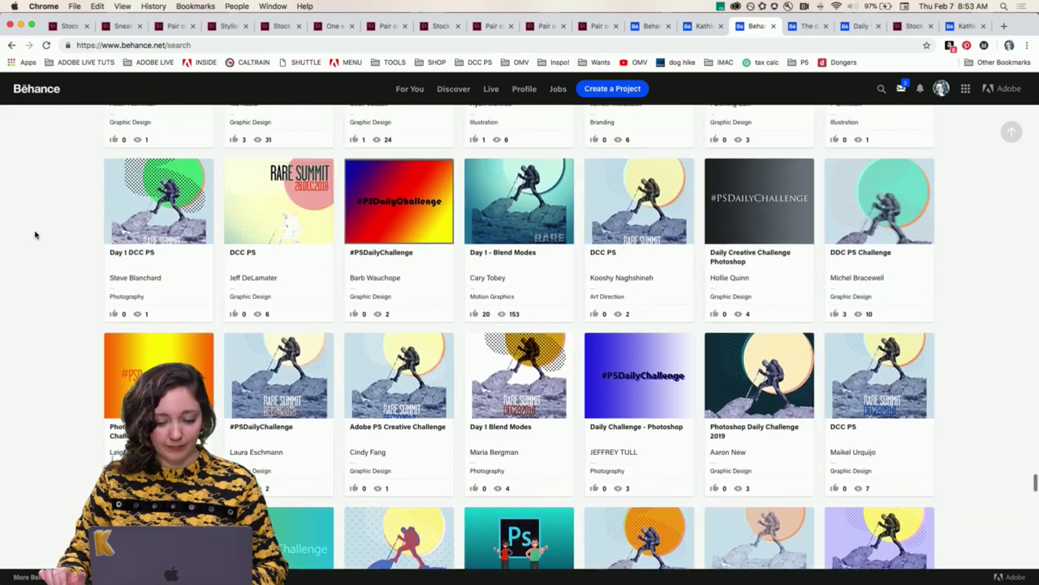
scroll(35, 235, up, 1)
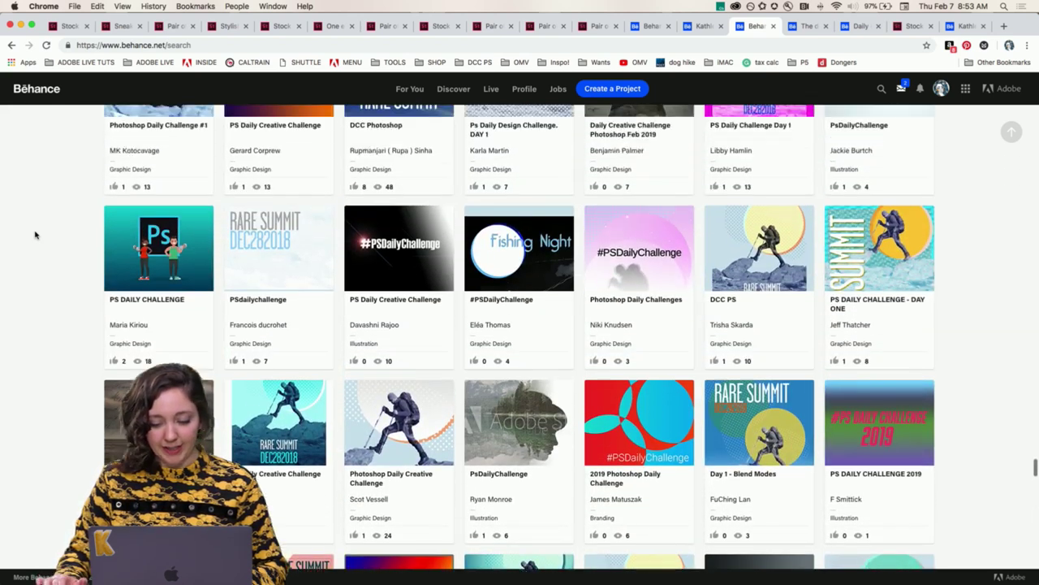
click(496, 442)
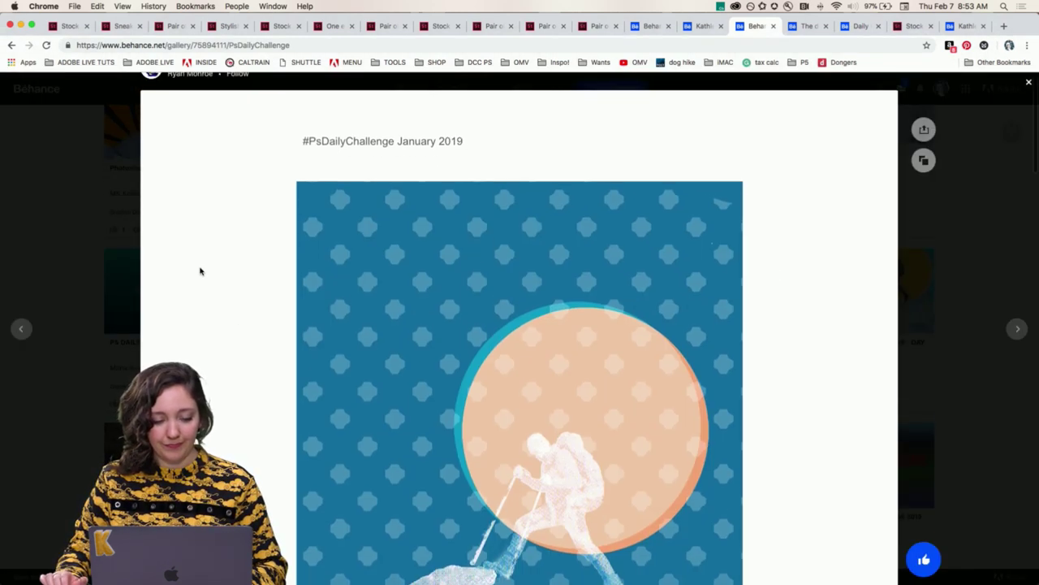
- View its Day 2 - Layers double-exposure image full size
scroll(201, 271, down, 10)
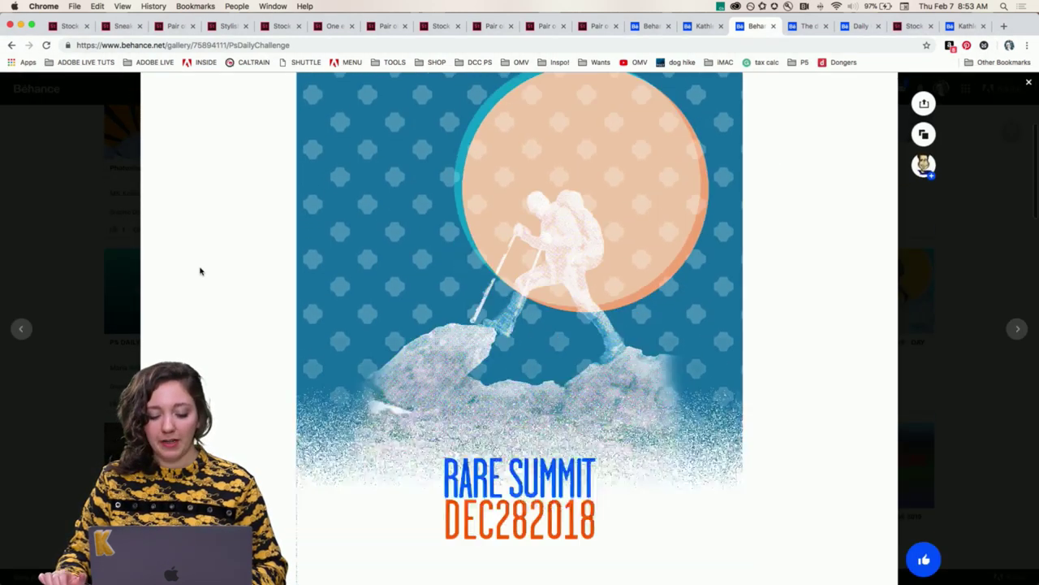
scroll(200, 271, down, 8)
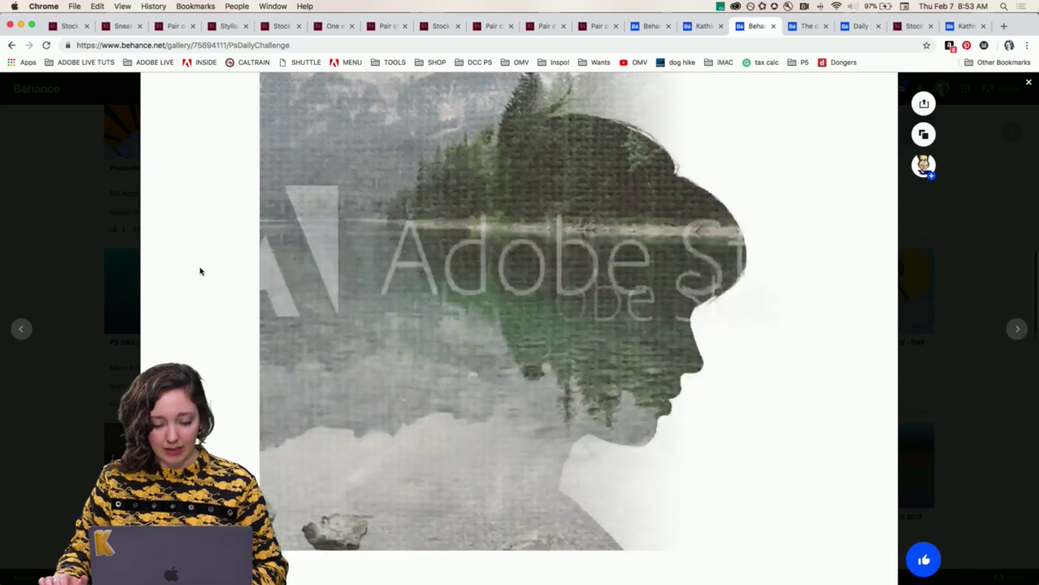
click(550, 344)
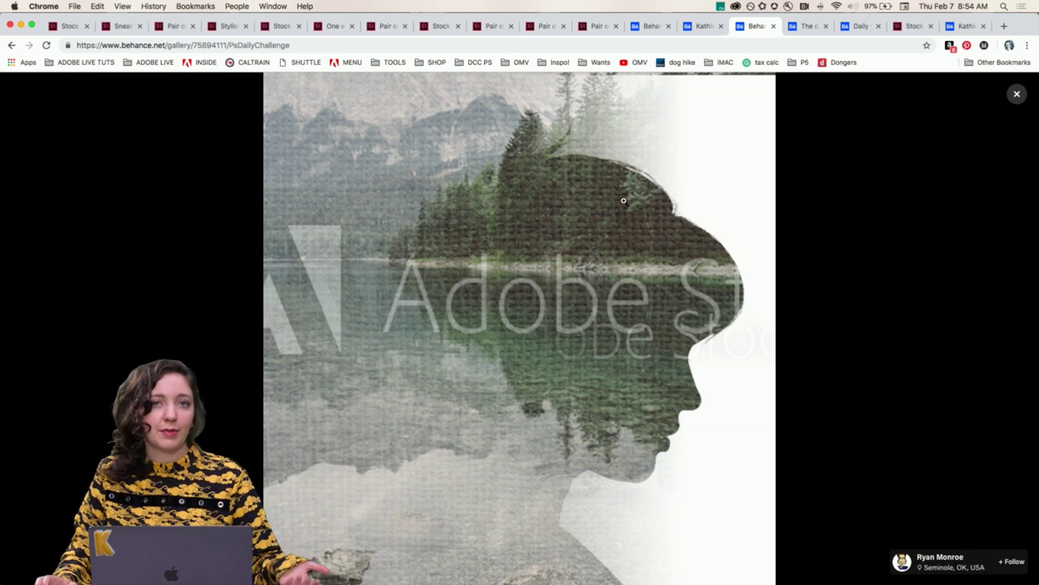
- Peek at the book mockup image, then exit full-size view and close the project
key(Right)
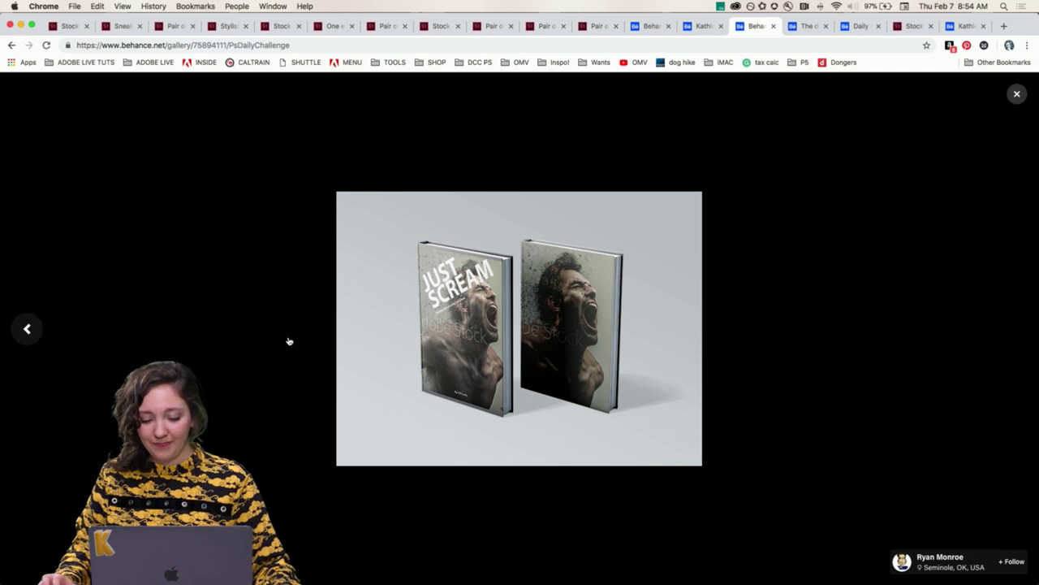
click(27, 330)
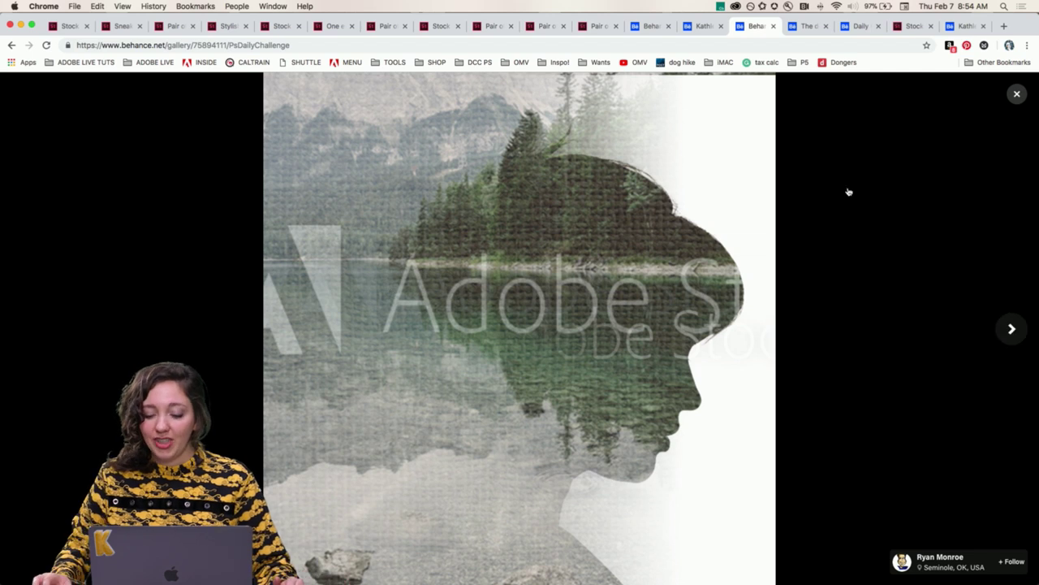
click(1017, 95)
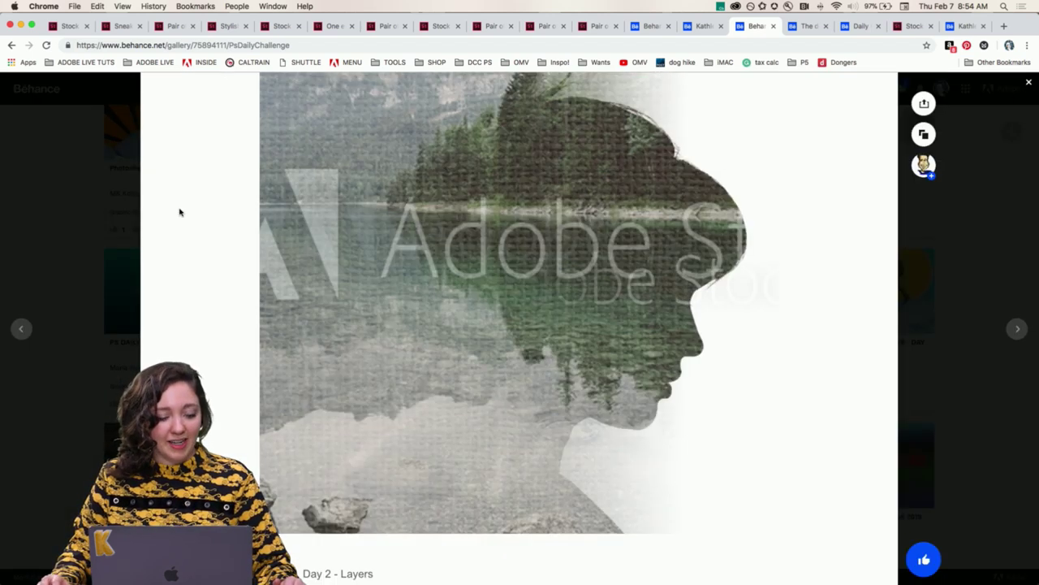
click(76, 199)
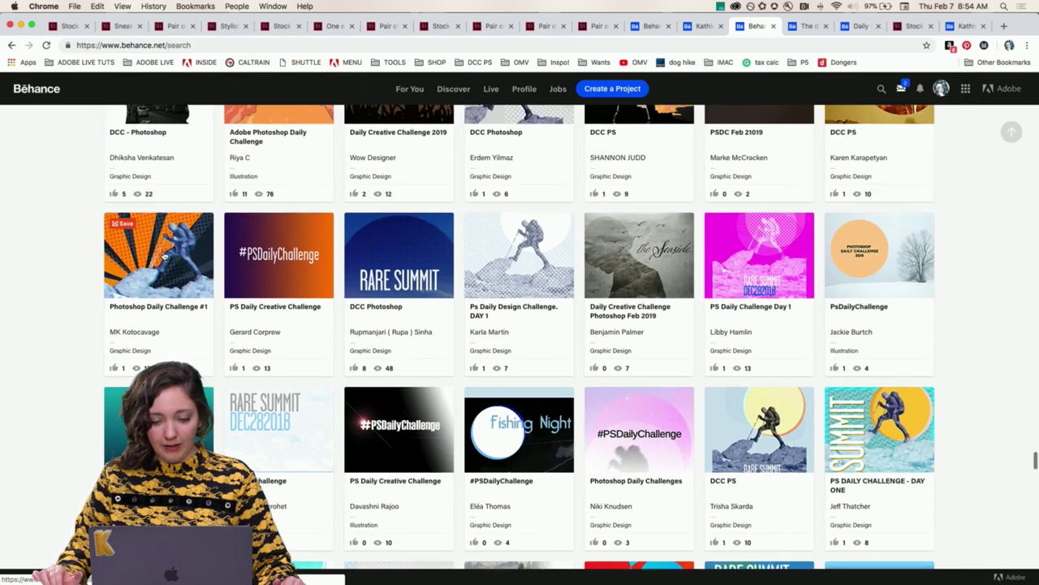